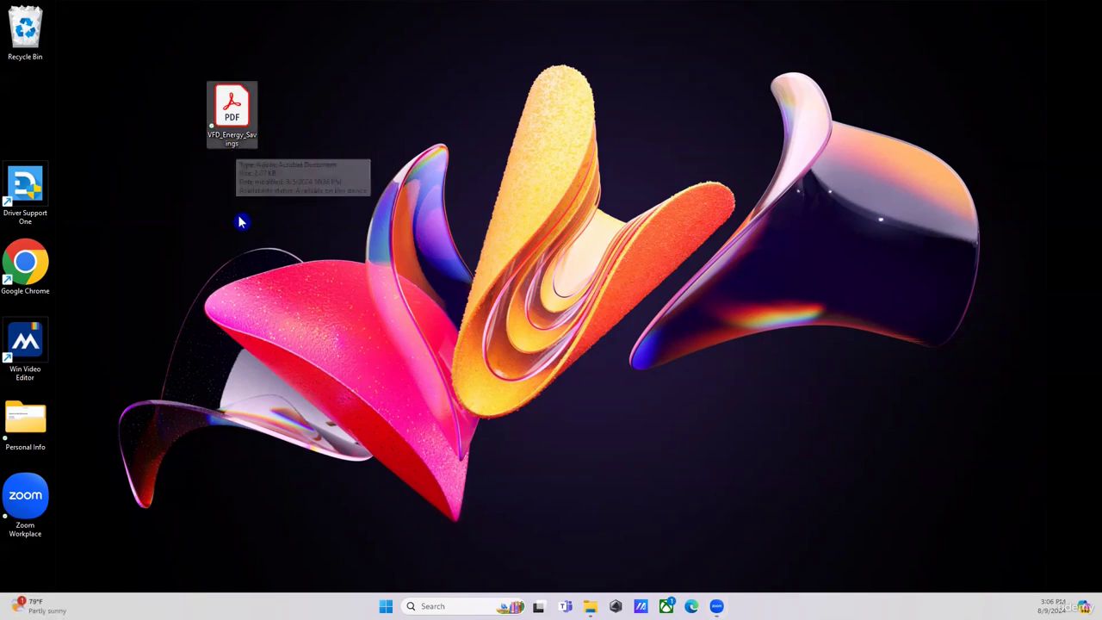
Step: Open the VFD_Energy_Savings PDF on the desktop, review its introduction and the energy savings table on page 2, and close it
double_click(229, 105)
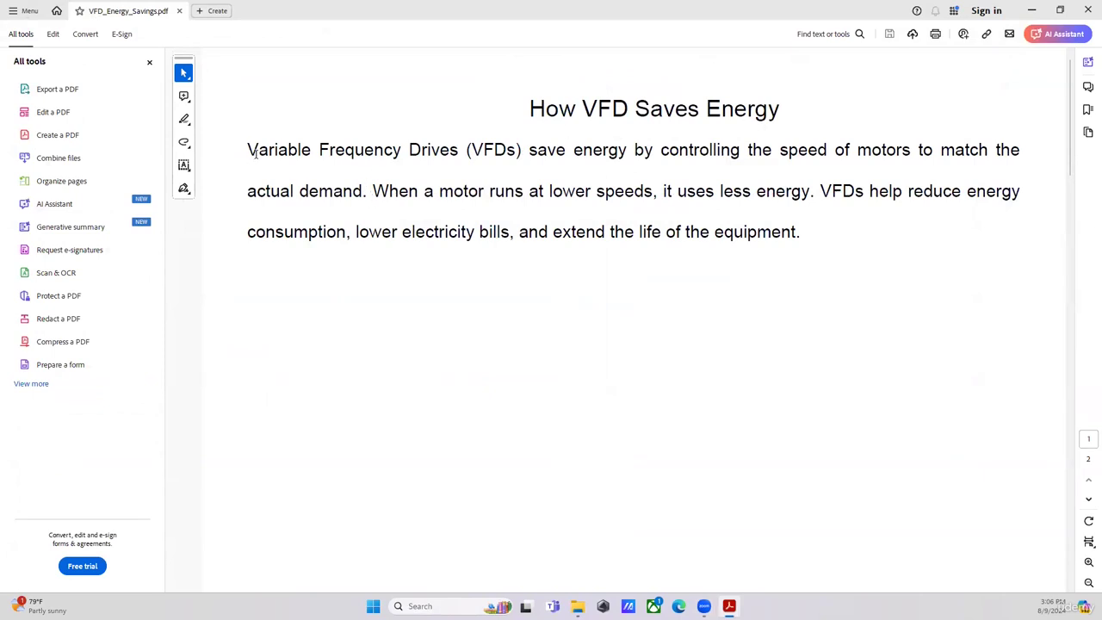
mouse_move(255, 152)
left_mouse_down()
mouse_move(364, 191)
mouse_move(864, 227)
left_mouse_up()
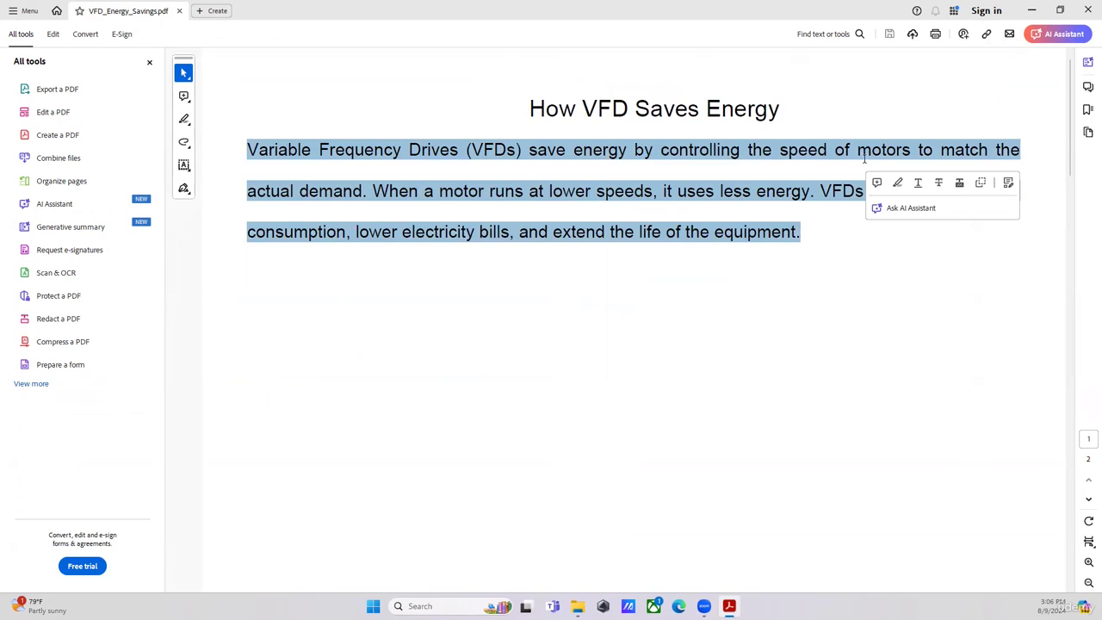
left_click(879, 333)
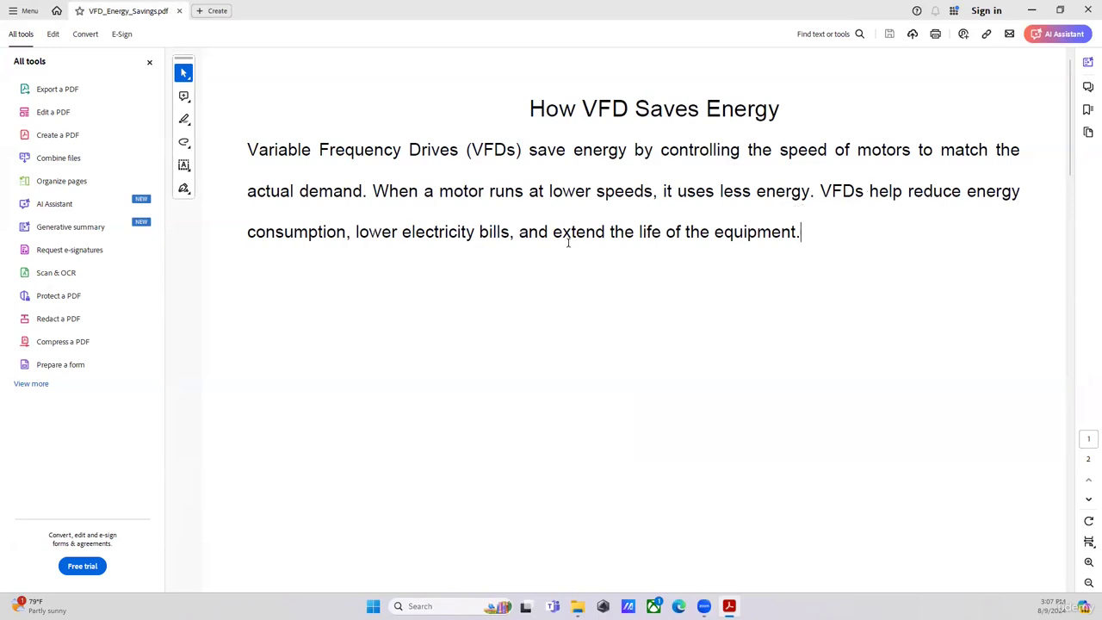
scroll(714, 293, "down", 5)
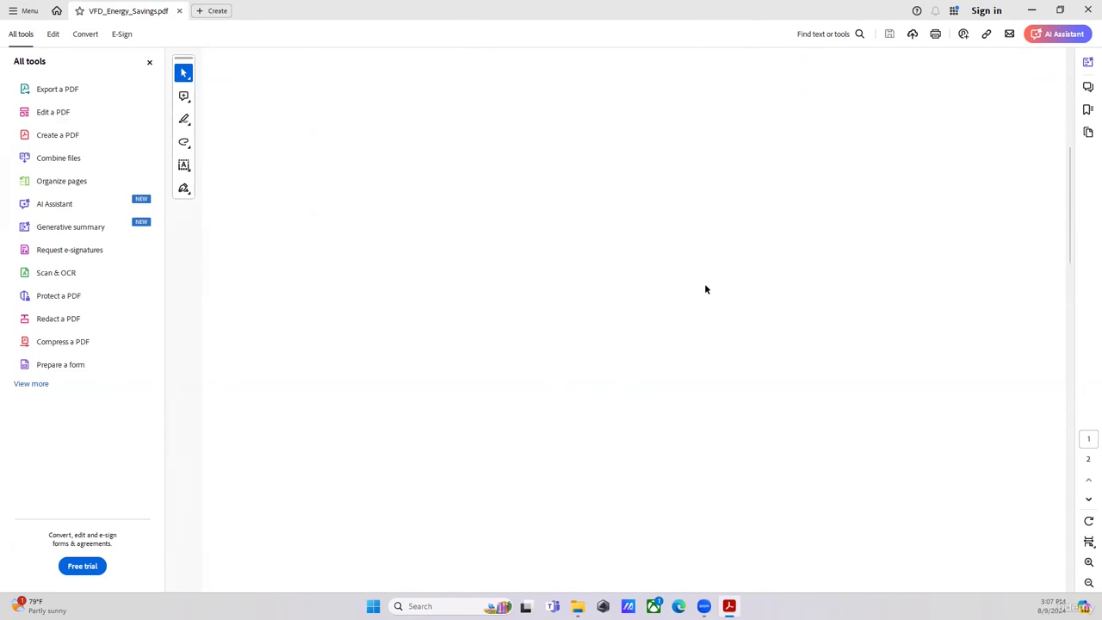
scroll(704, 298, "down", 5)
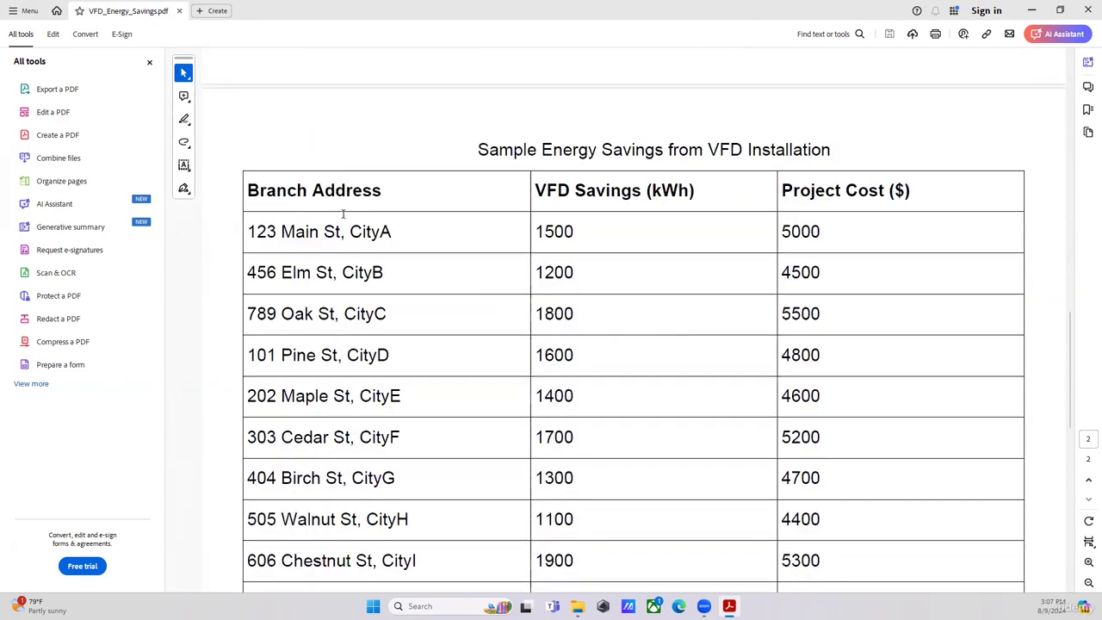
scroll(343, 213, "down", 5)
scroll(340, 225, "up", 3)
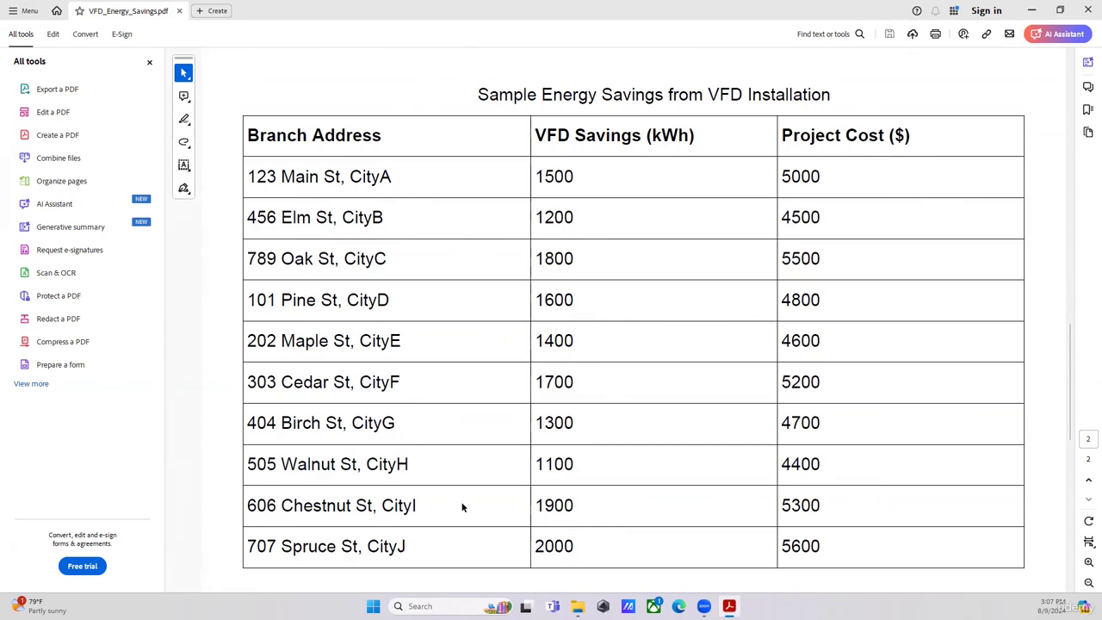
left_click(1083, 9)
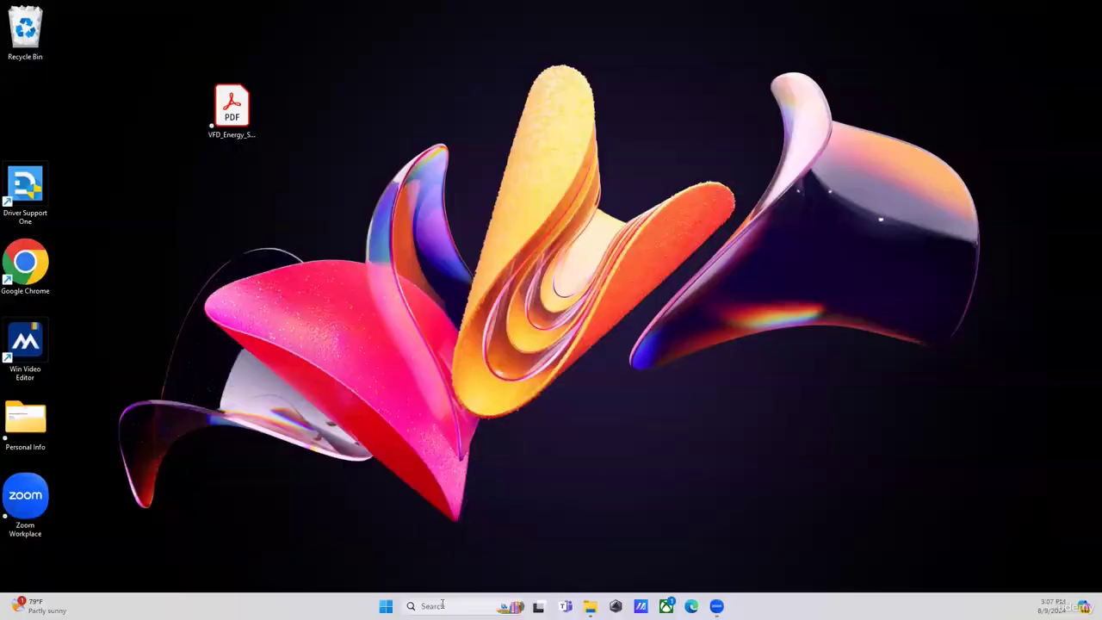
Step: Launch Excel and create a blank workbook
key("super+s")
left_click(468, 401)
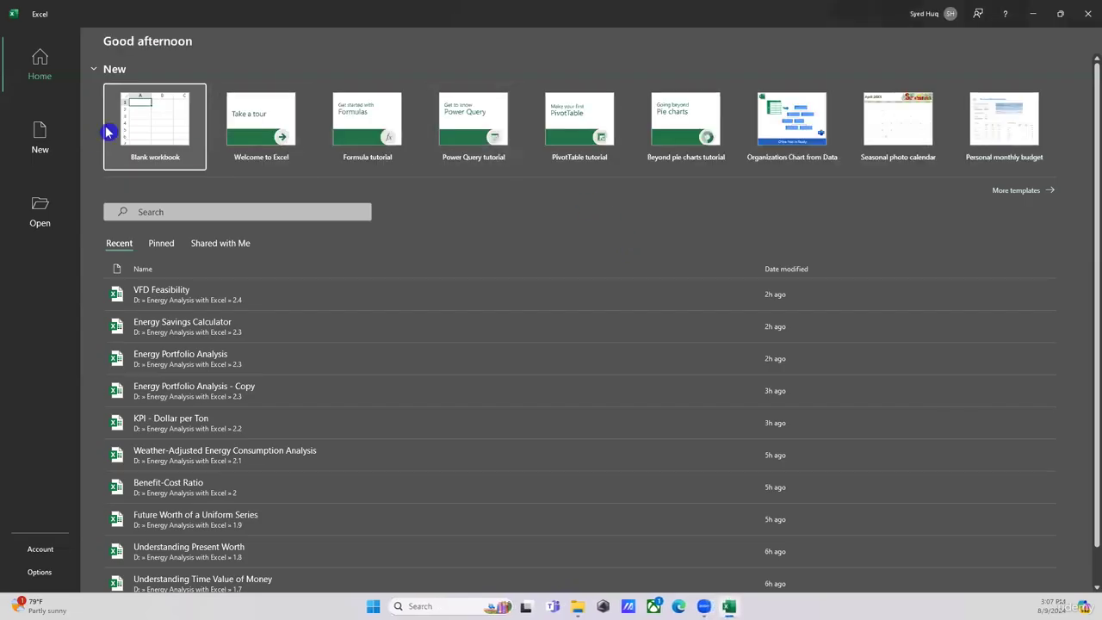
left_click(109, 140)
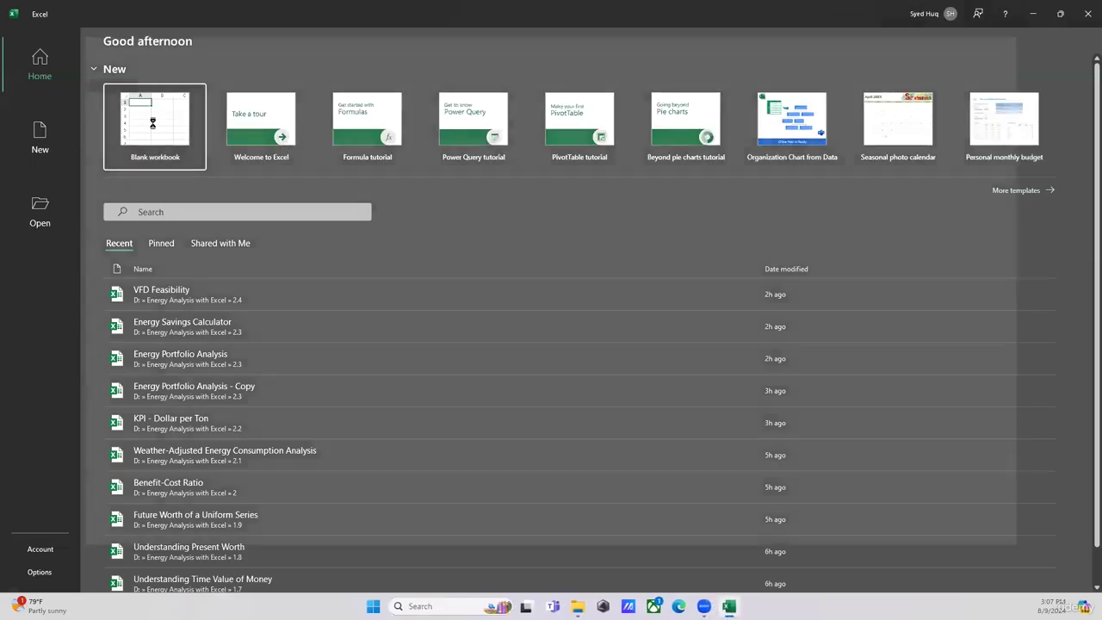
left_click(177, 348)
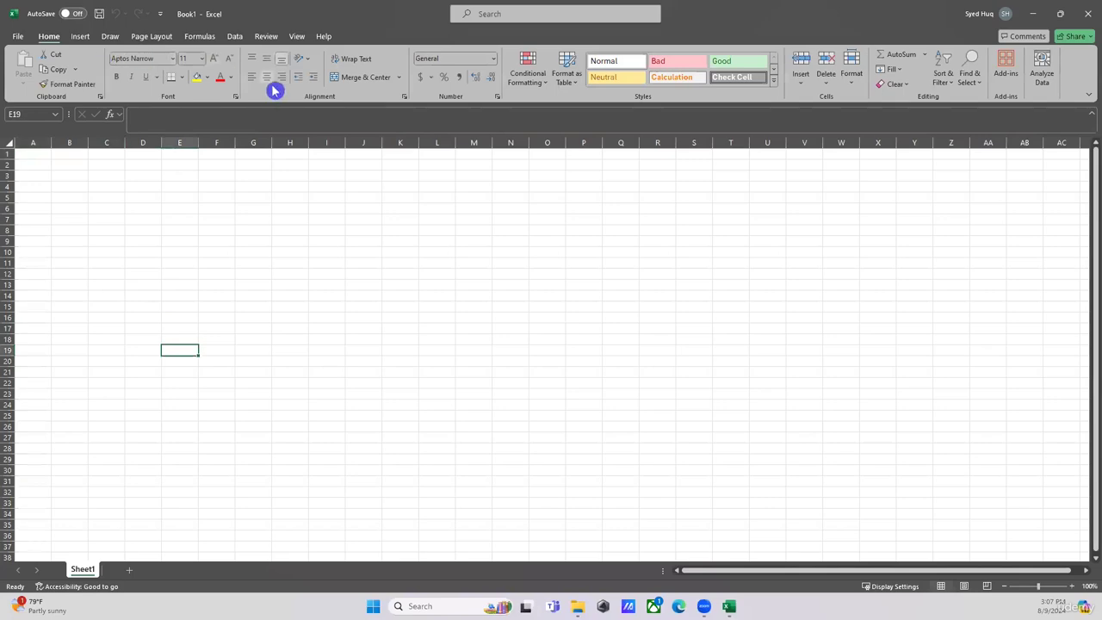
Step: Start a data import from a PDF file and choose VFD_Energy_Savings from the Desktop folder
left_click(80, 37)
left_click(231, 39)
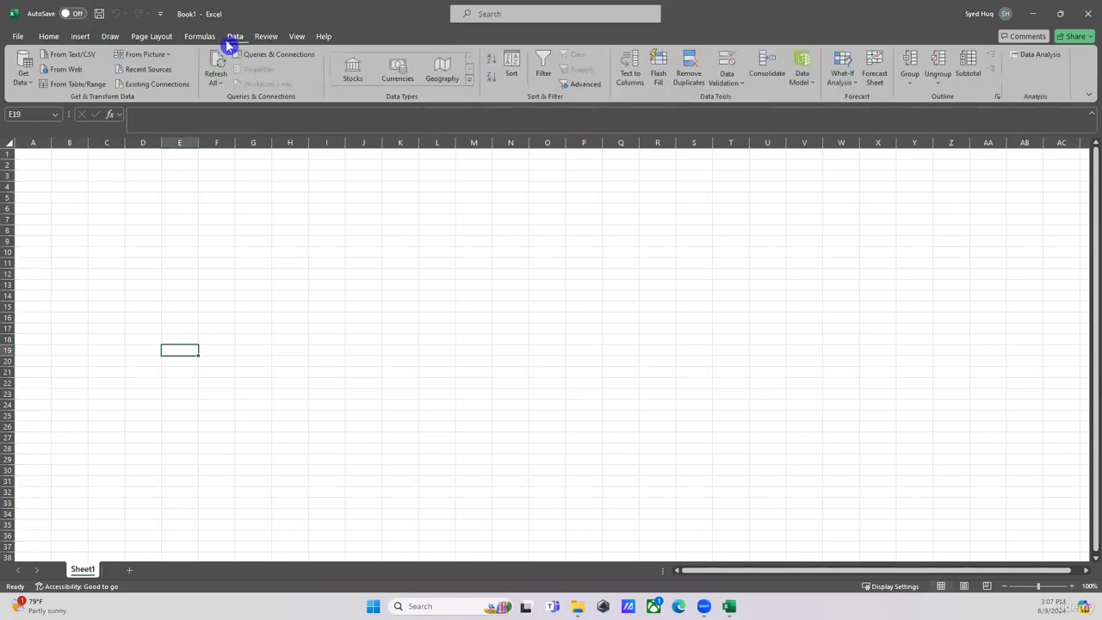
left_click(31, 81)
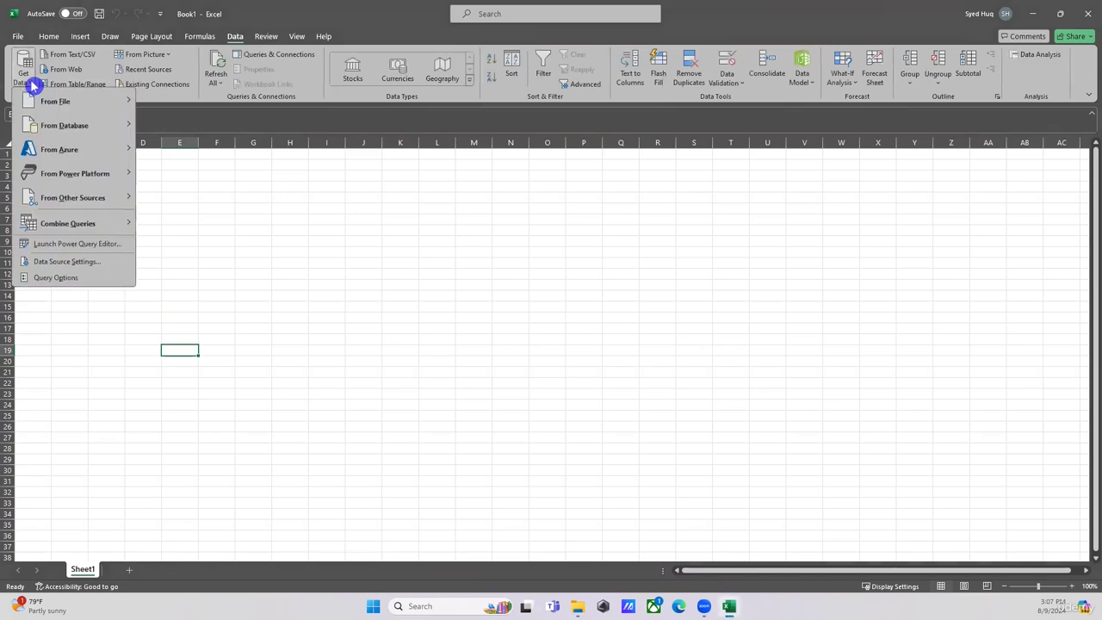
mouse_move(54, 100)
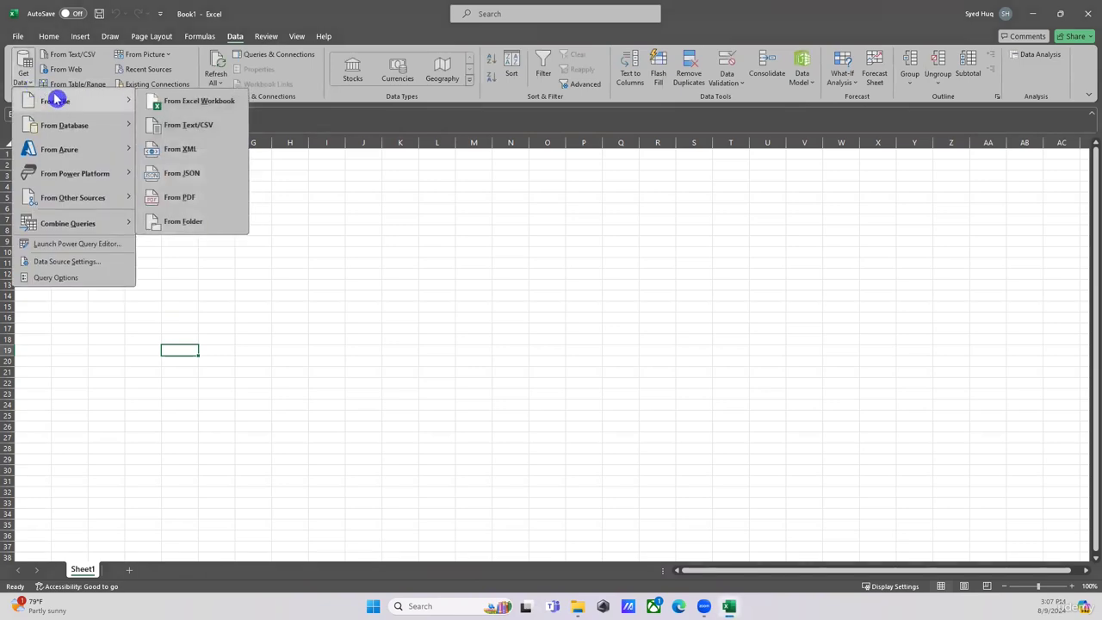
left_click(193, 200)
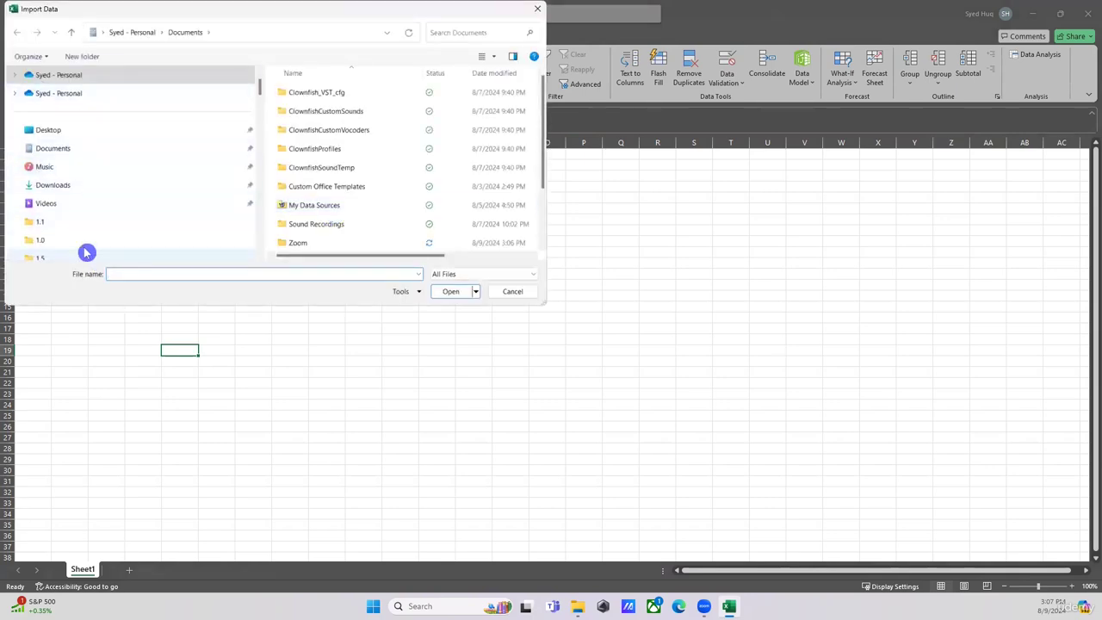
left_click(42, 131)
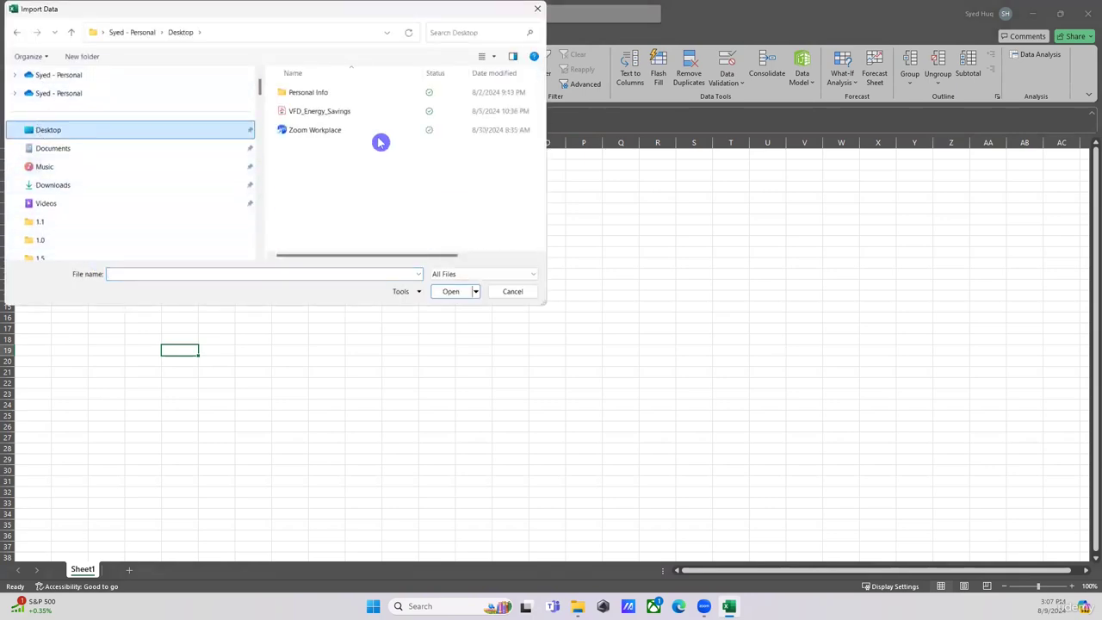
double_click(318, 112)
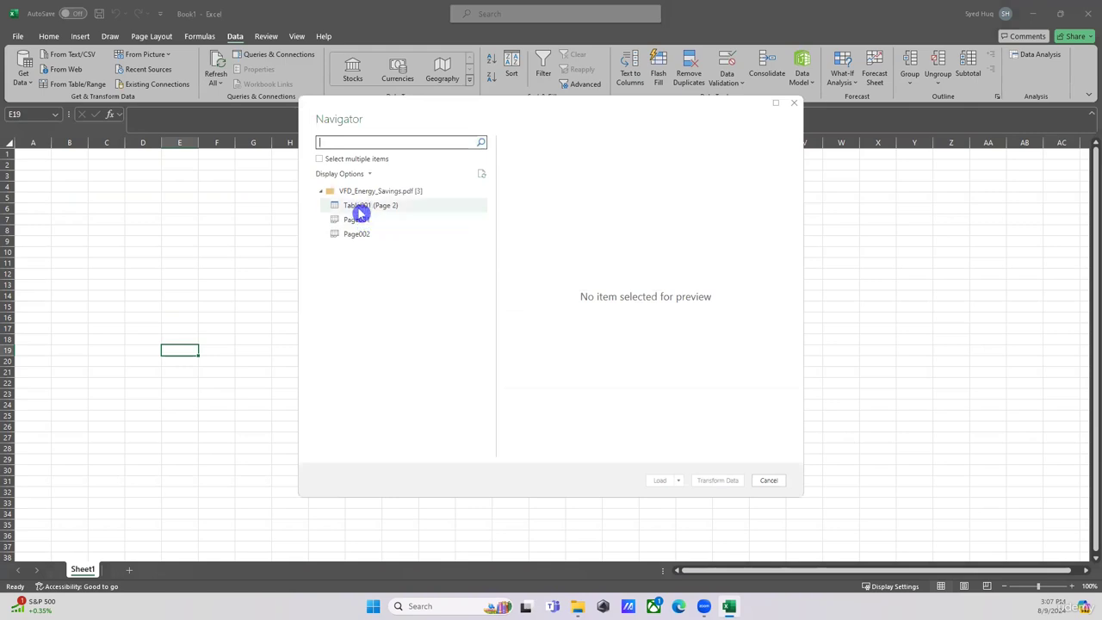
Step: Preview the PDF's pages, load Table001 (Page 2) into the workbook, and close the Queries & Connections view
left_click(357, 208)
left_click(357, 220)
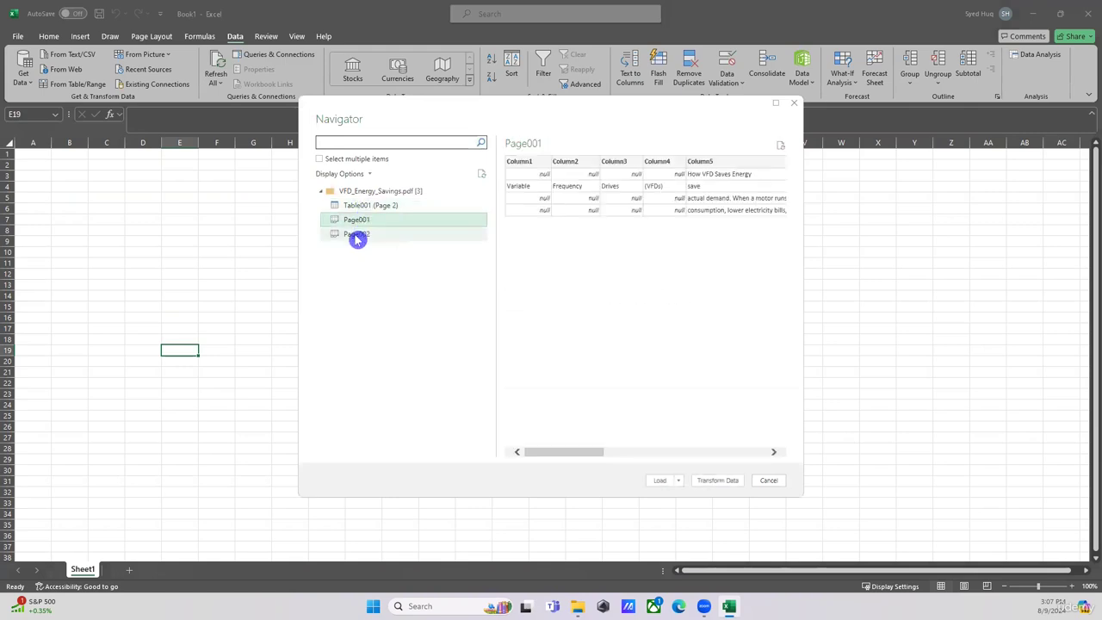
left_click(358, 238)
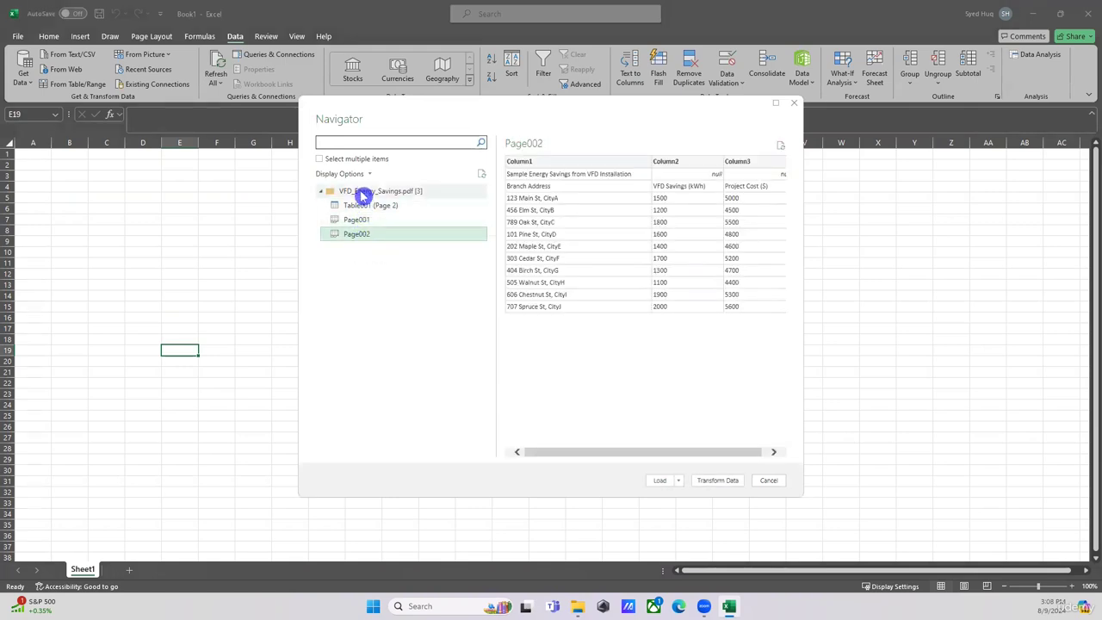
left_click(361, 203)
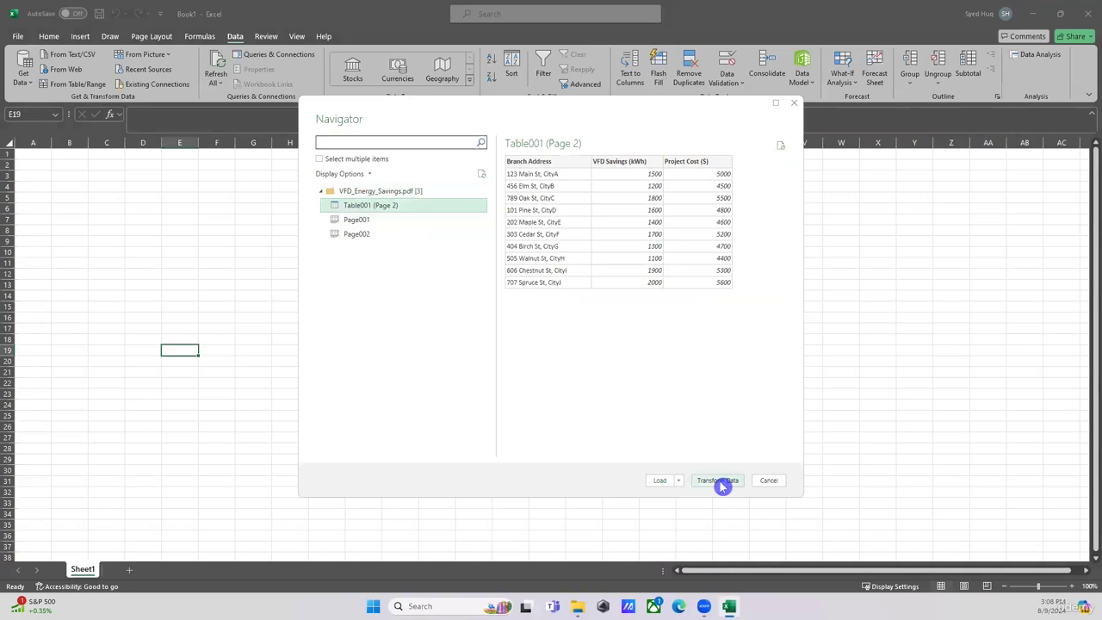
left_click(660, 482)
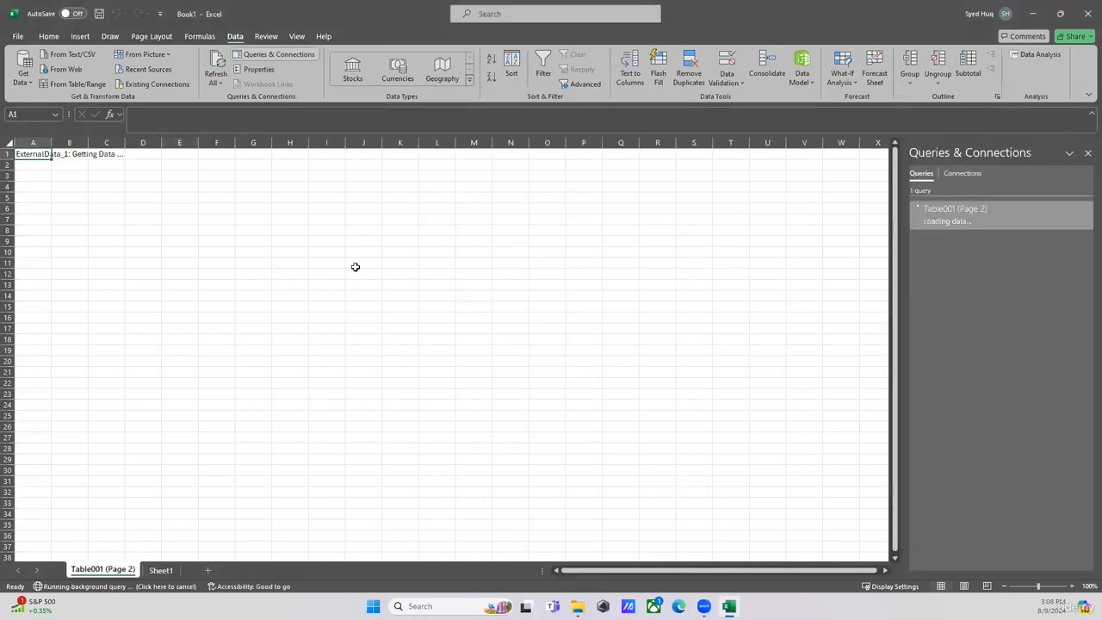
left_click(1088, 154)
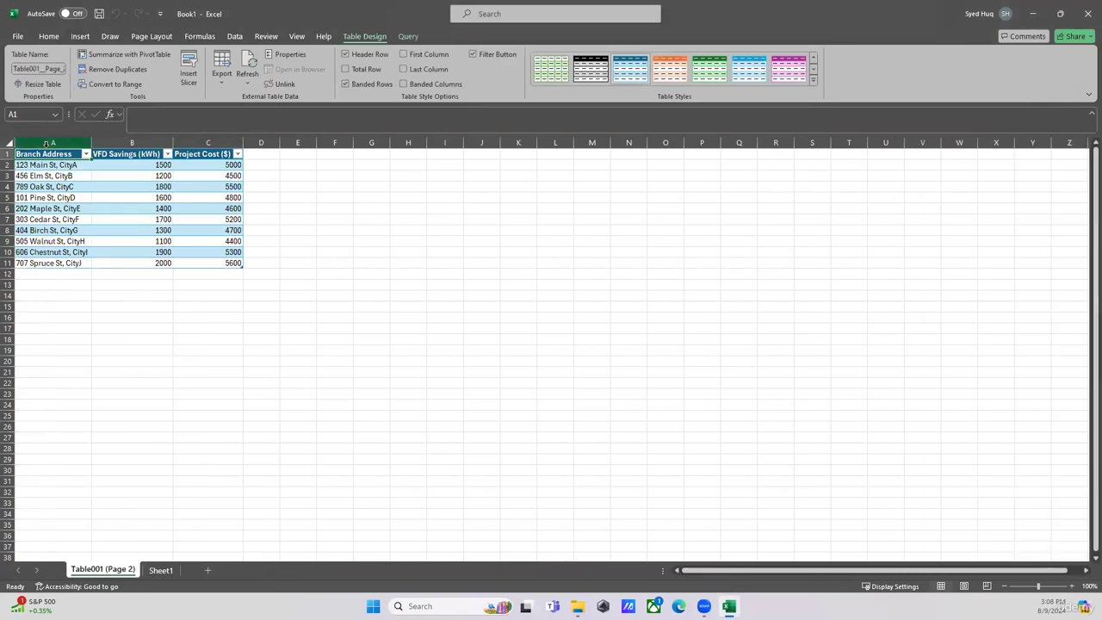
Step: Insert an empty column before the imported table and an empty row above it
left_click(47, 143)
right_click(48, 143)
left_click(69, 271)
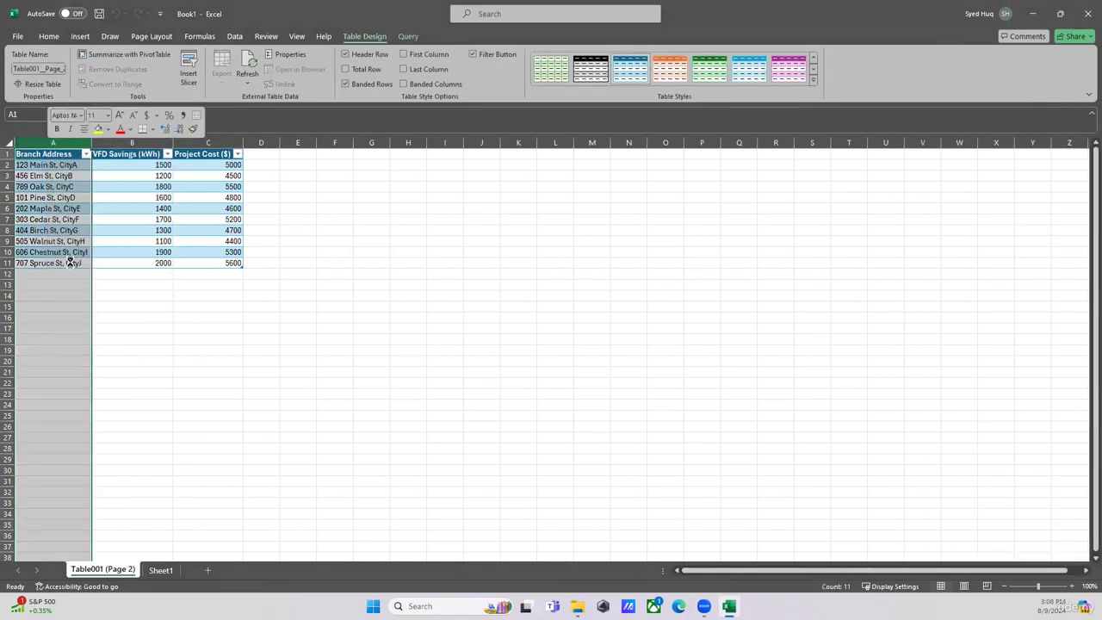
right_click(7, 154)
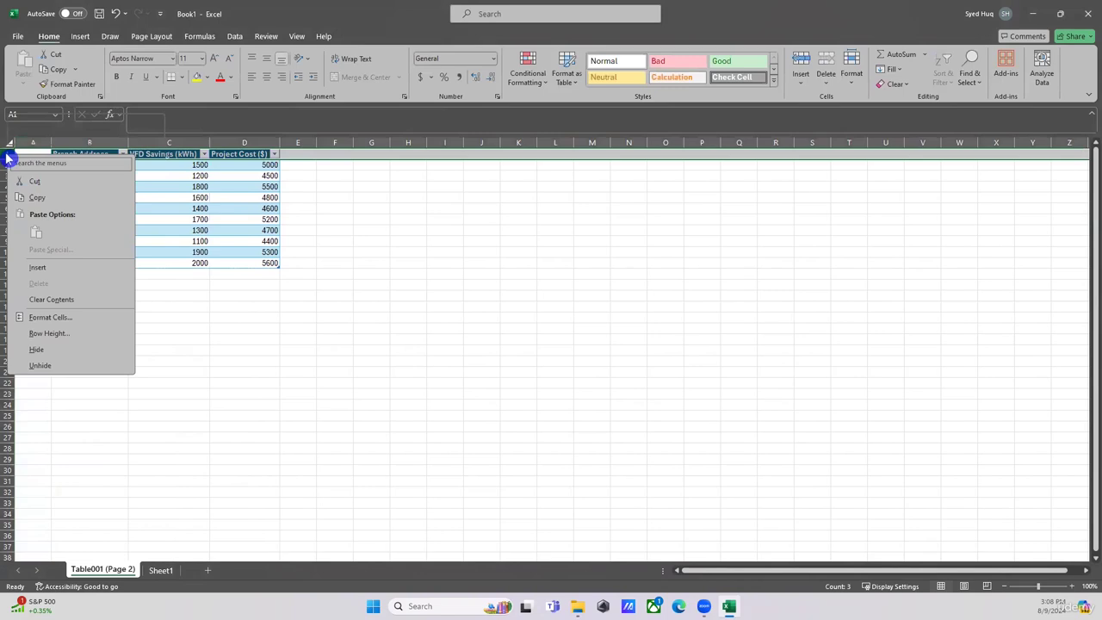
left_click(43, 273)
left_click(326, 339)
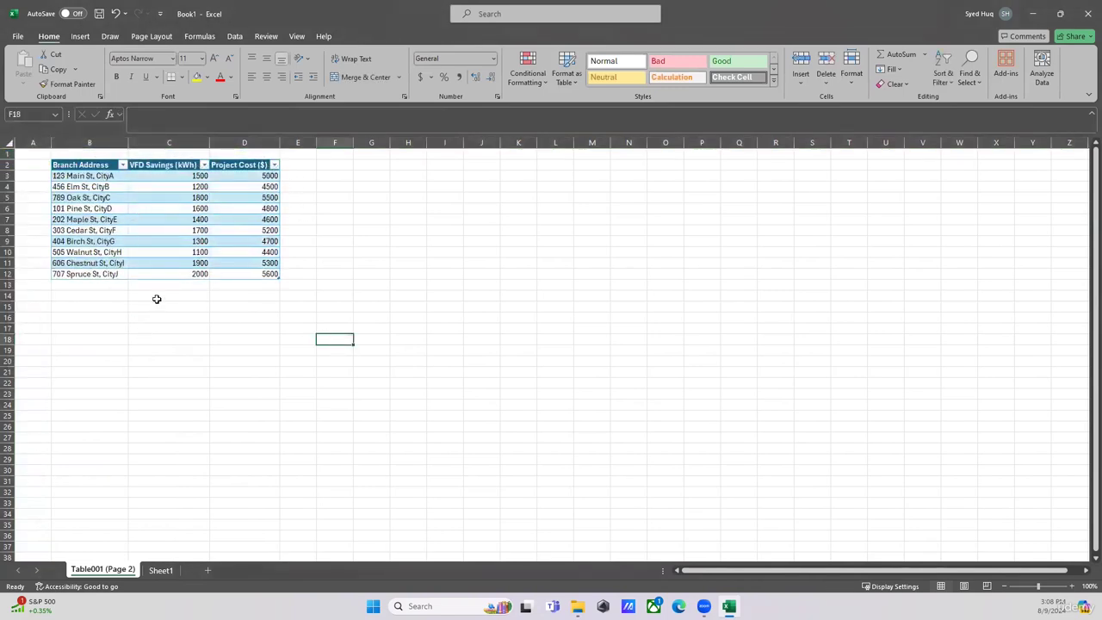
Step: Check the VFD savings and project cost data, and enter the heading "Payback" in cell F2
left_click_drag(157, 177, 168, 274)
left_click_drag(248, 176, 254, 274)
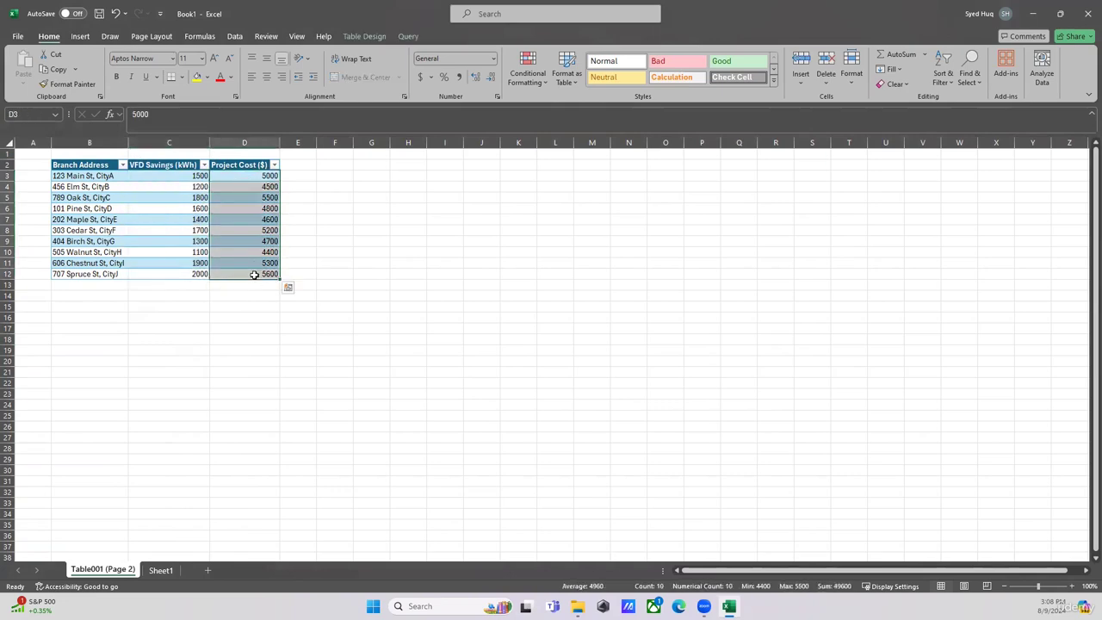
left_click(333, 165)
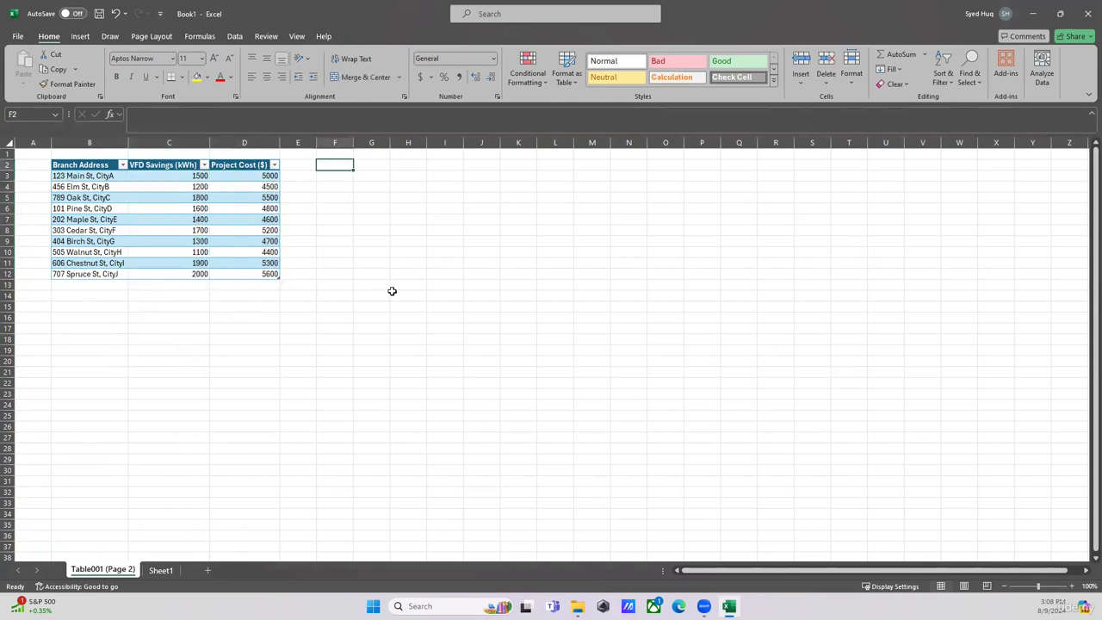
type("Payback")
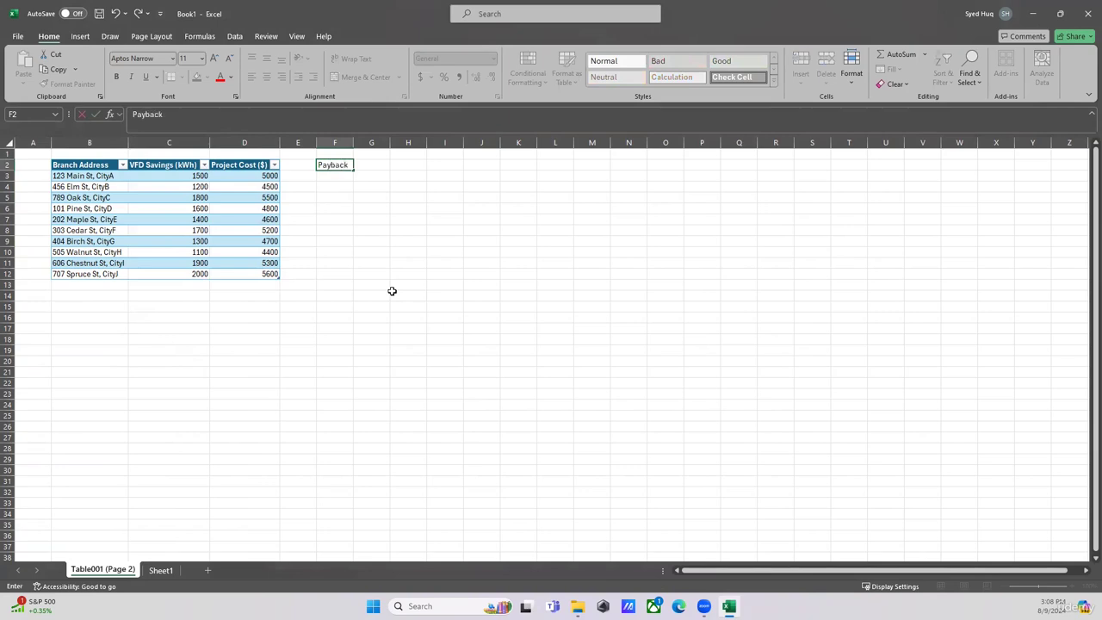
key("Return")
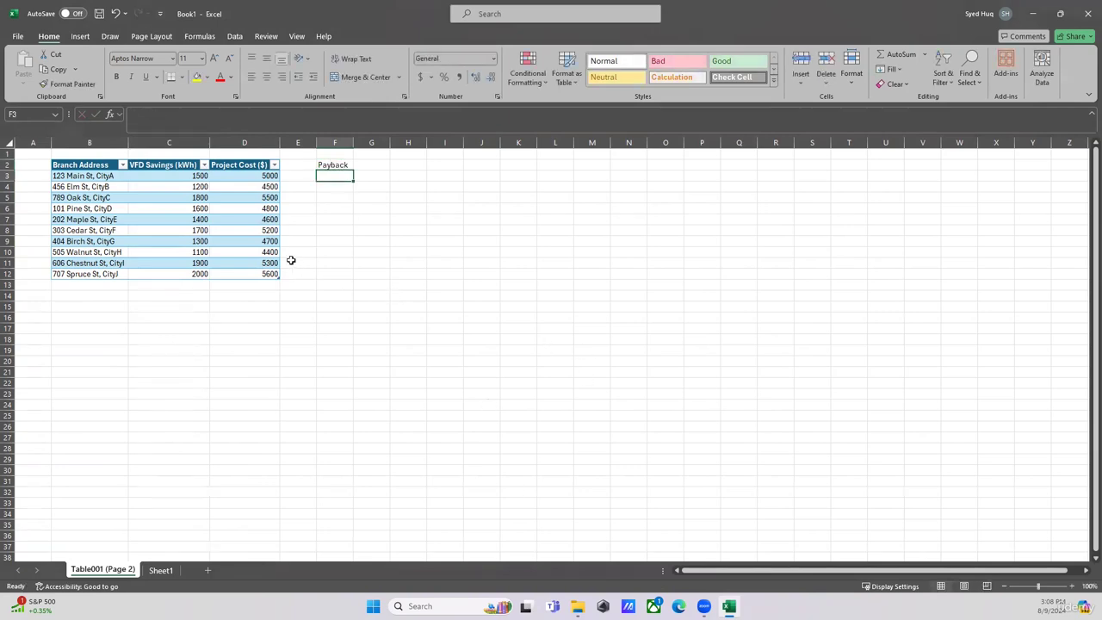
Step: Apply all borders to the ranges F2:F12 and E2:E12
left_click_drag(334, 165, 336, 273)
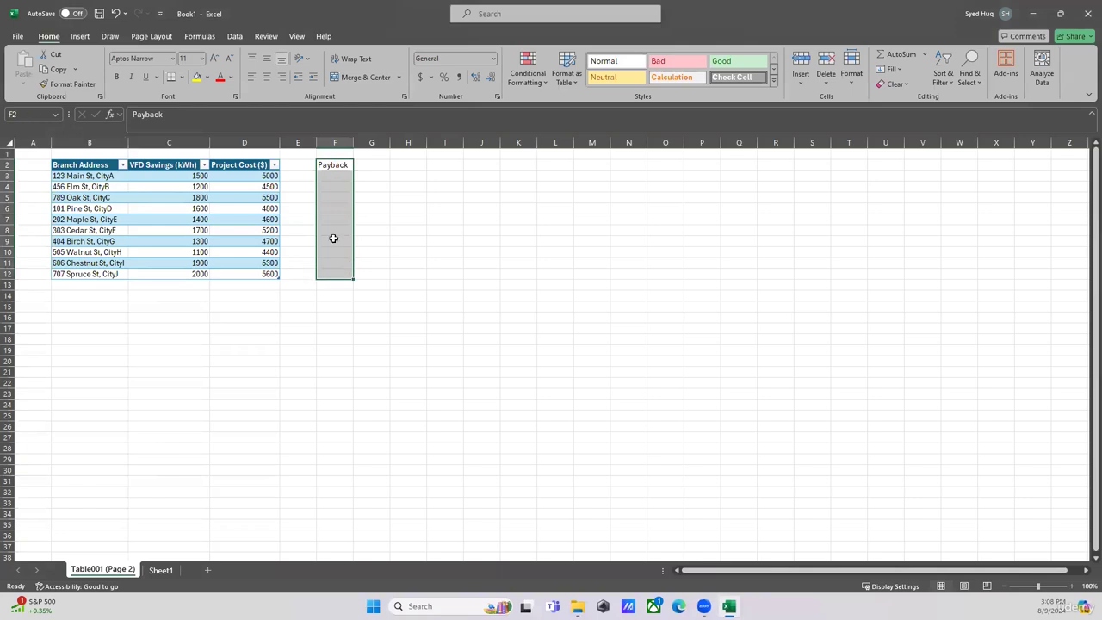
left_click(181, 78)
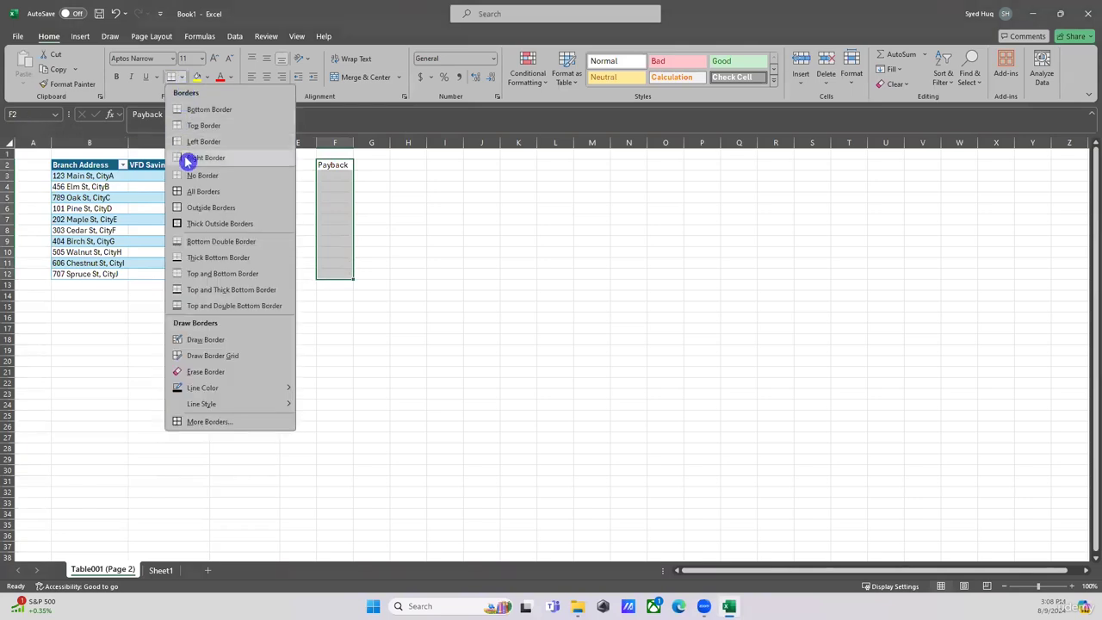
left_click(198, 193)
left_click_drag(298, 167, 303, 274)
left_click(171, 77)
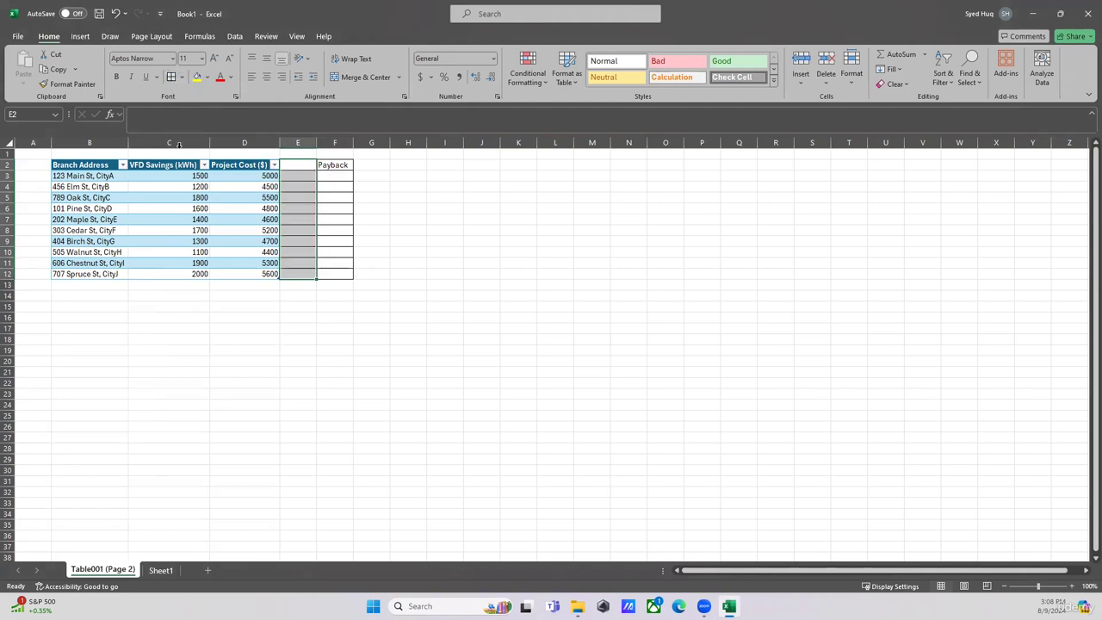
left_click(239, 252)
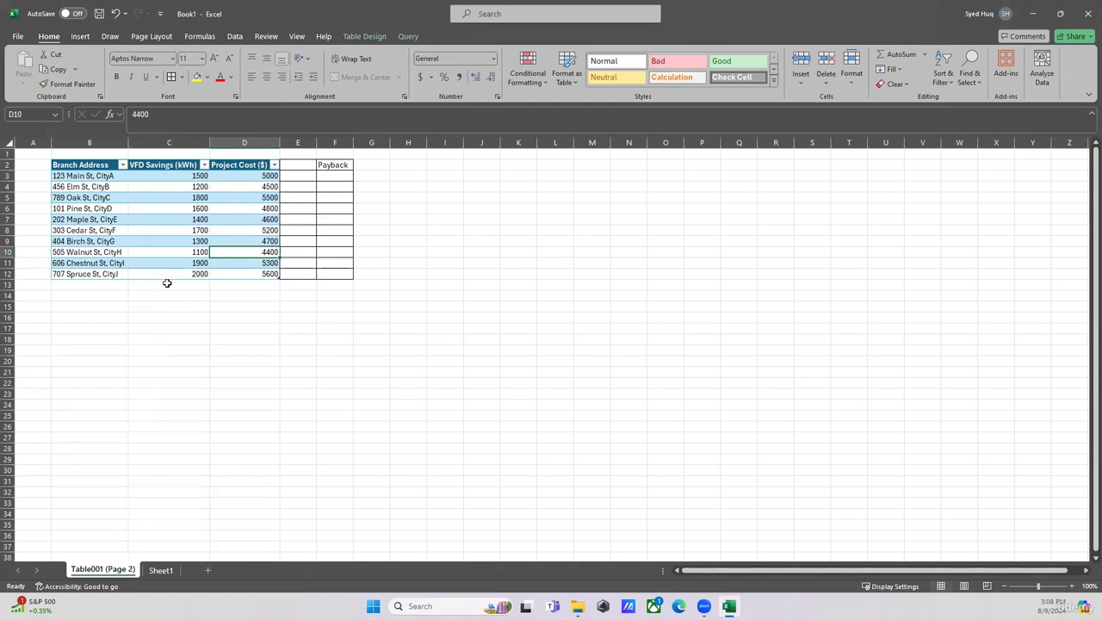
Step: Enter the heading "Savings ($)" in cell E2 and fit column E's width to its content
left_click(292, 167)
type("Savings")
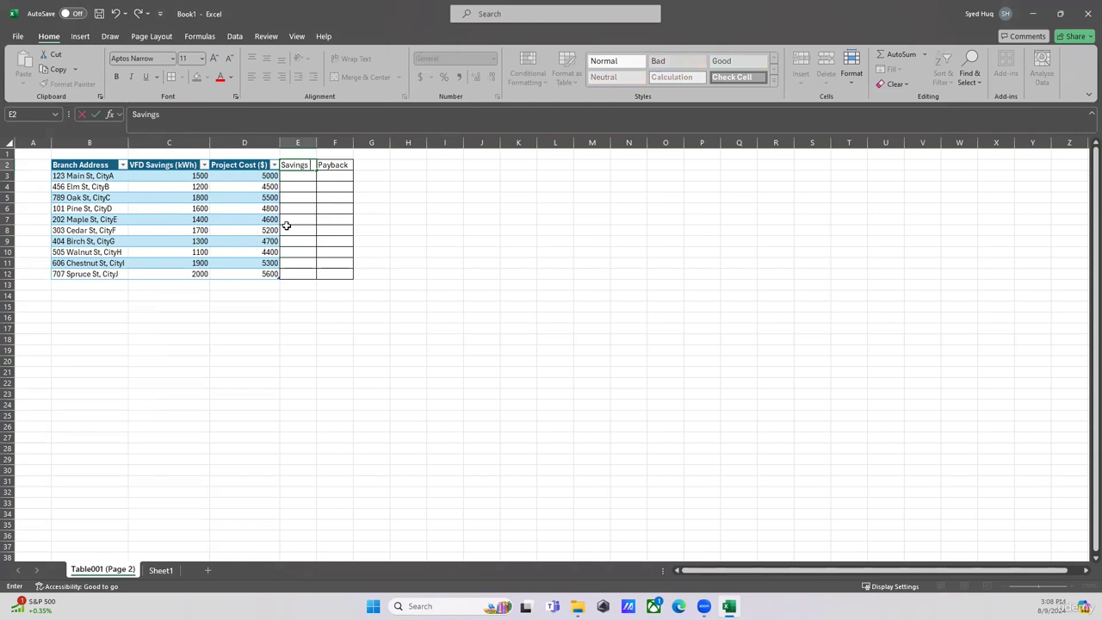
type(" ($")
key("Return")
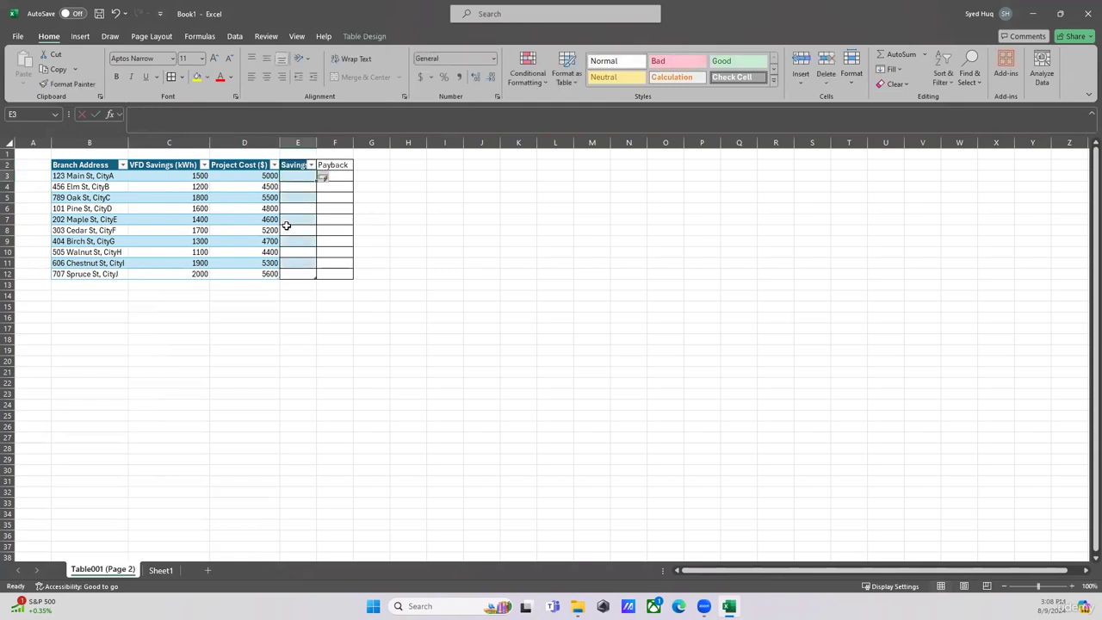
double_click(320, 142)
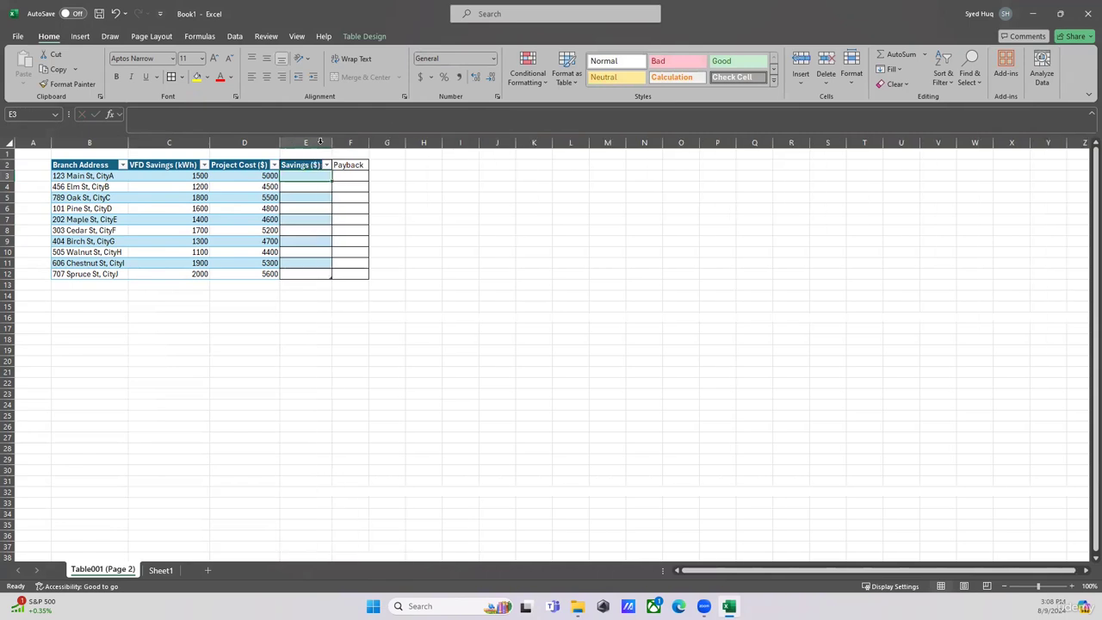
Step: Enter the label "Charge ($/kWh)" in cell C15 and the value 0.2 in cell D15
left_click(200, 362)
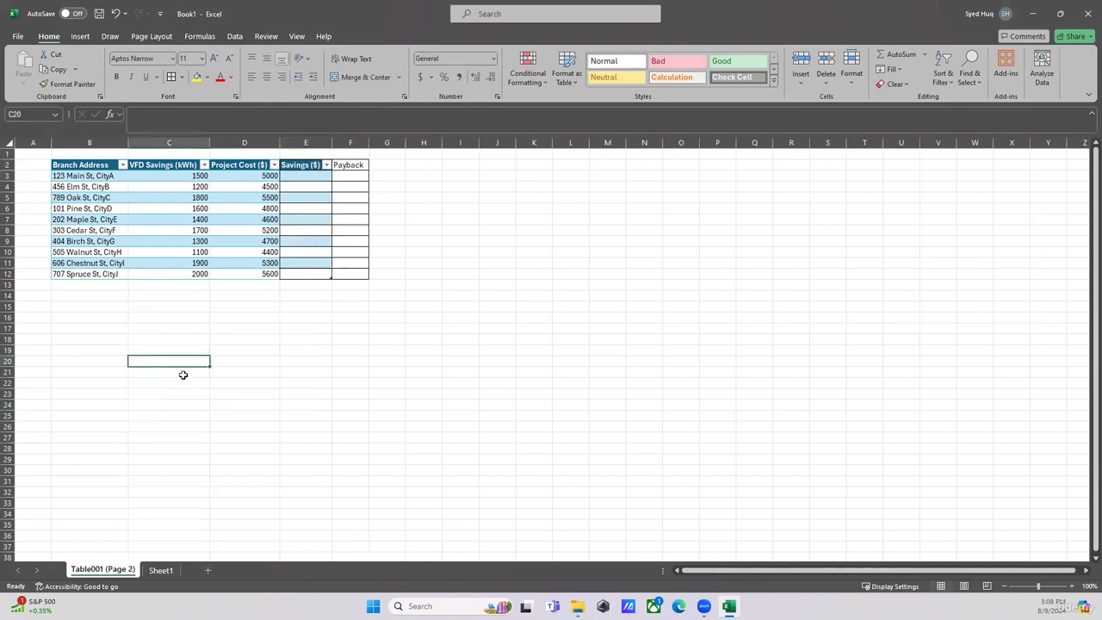
left_click(154, 304)
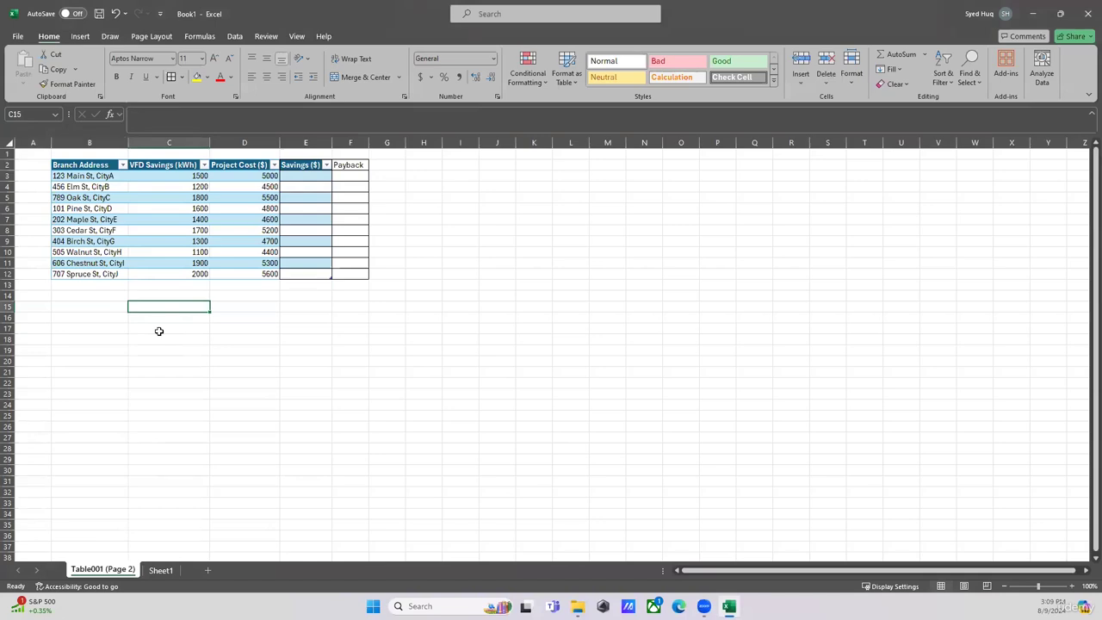
type("Charge ($/kWh")
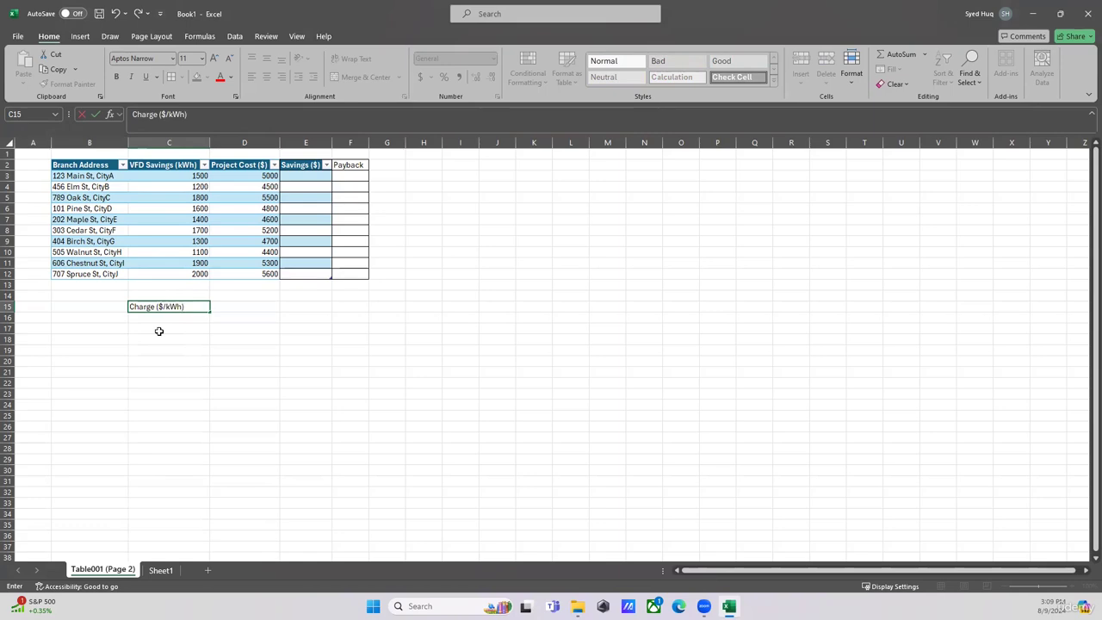
left_click(251, 304)
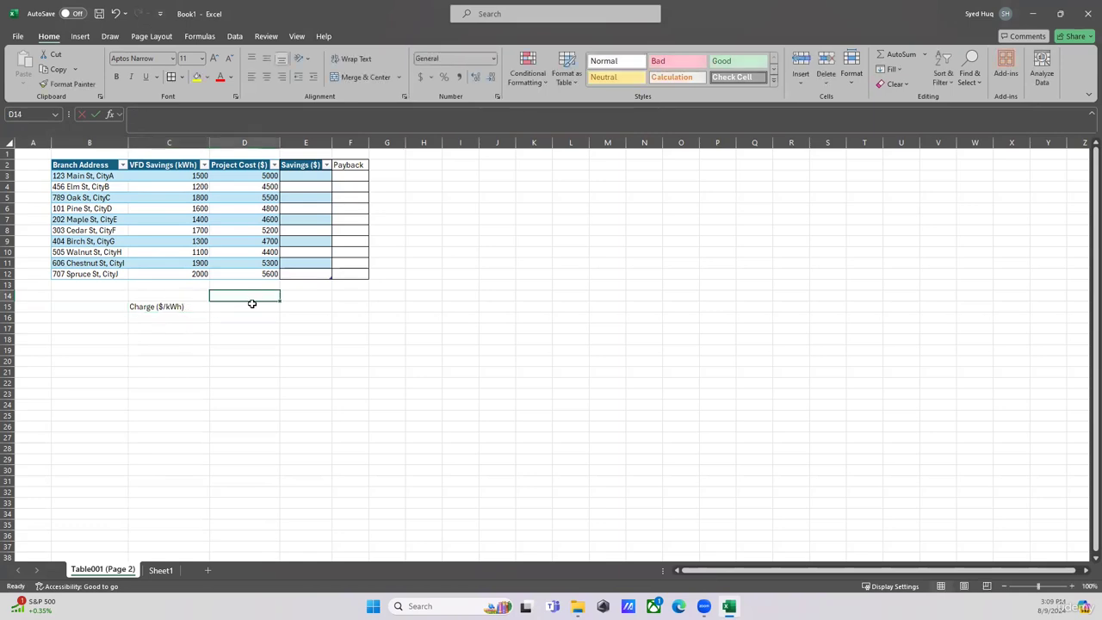
type("0")
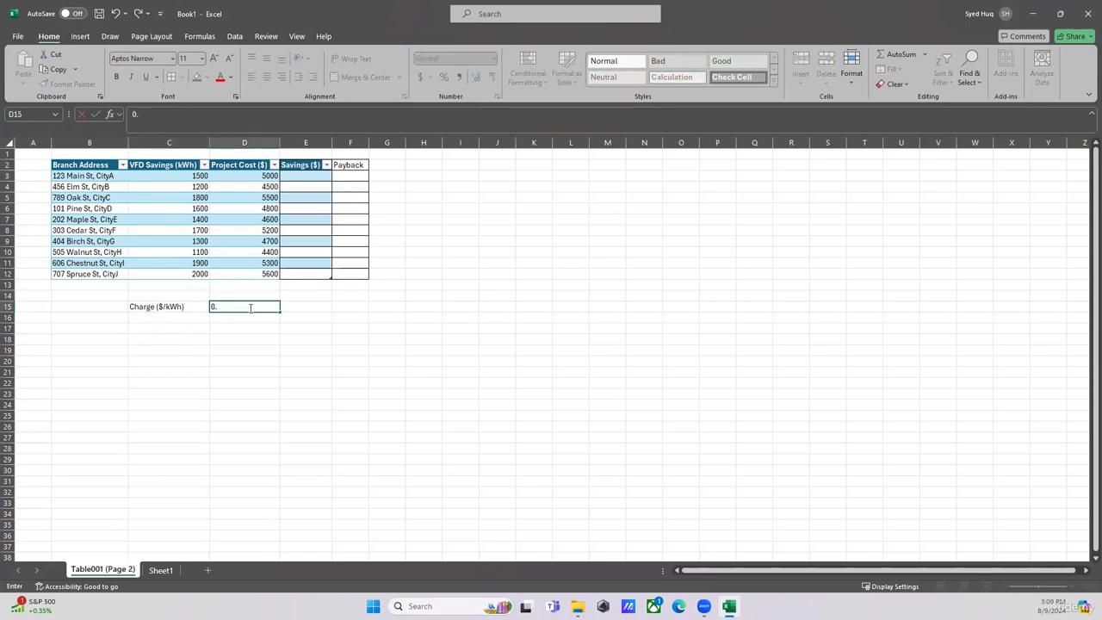
type(".204")
left_click(281, 402)
Step: Apply all borders and centre alignment to C15:D15, and fill cell D15 with yellow
left_click_drag(172, 306, 242, 305)
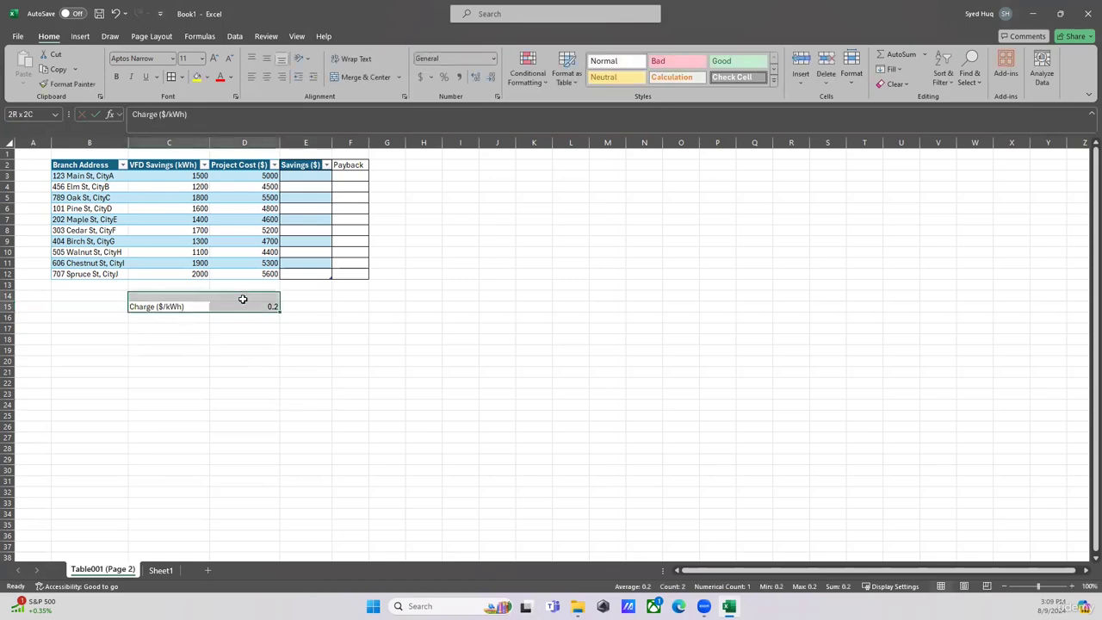
left_click(172, 77)
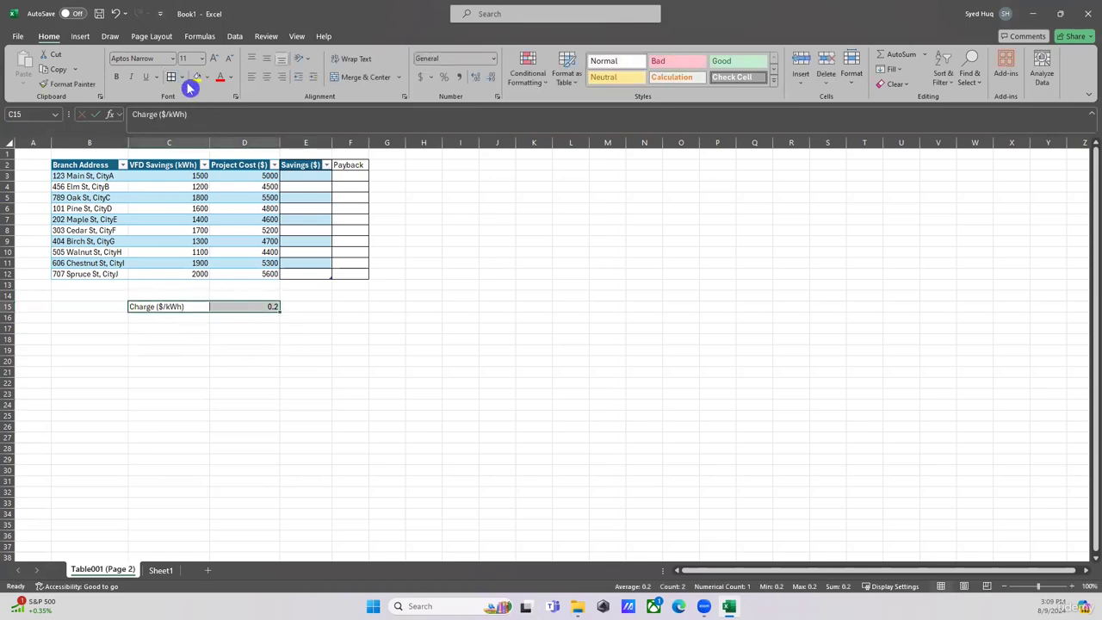
left_click(267, 76)
left_click(234, 306)
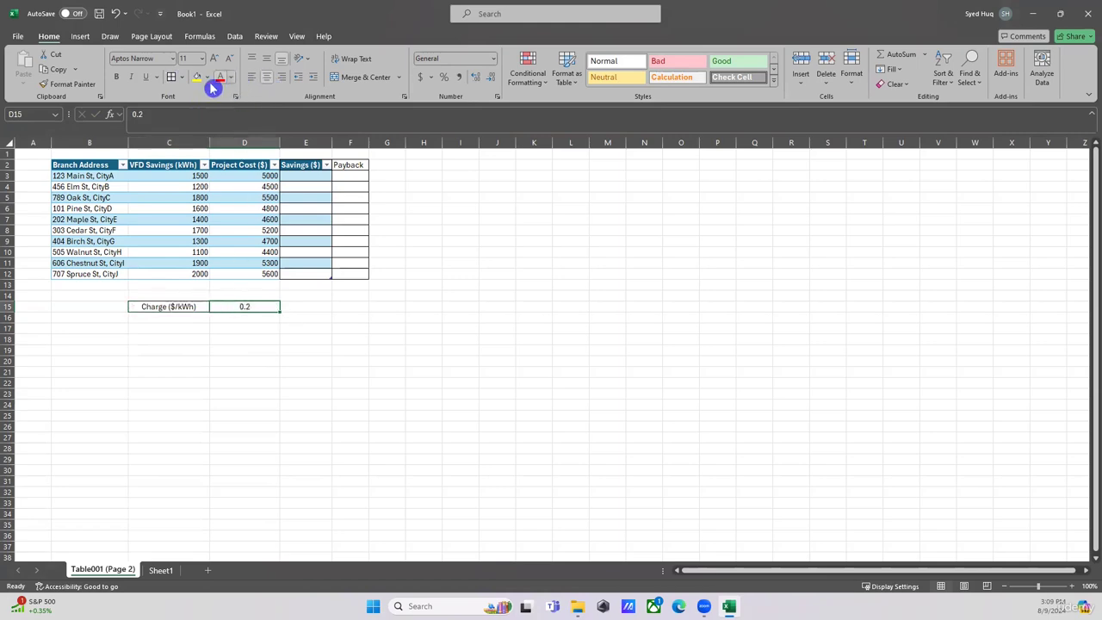
left_click(197, 77)
left_click(350, 263)
Step: Calculate the Savings ($) column from E3 with the formula =$D$15*[@[VFD Savings (kWh)]], keeping the charge reference absolute
left_click(321, 179)
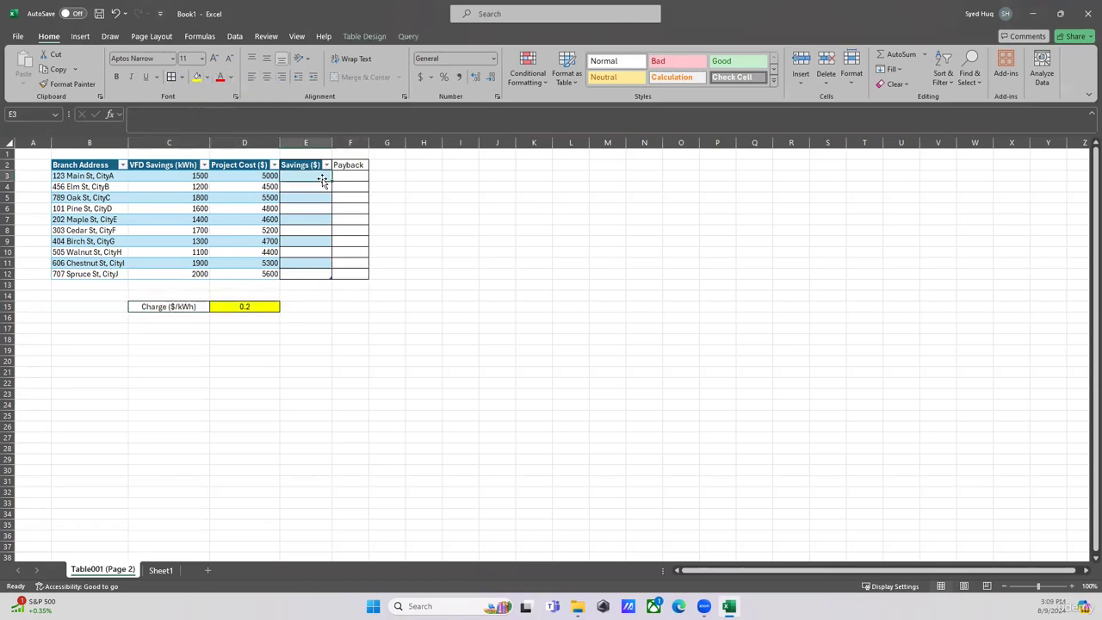
type("=")
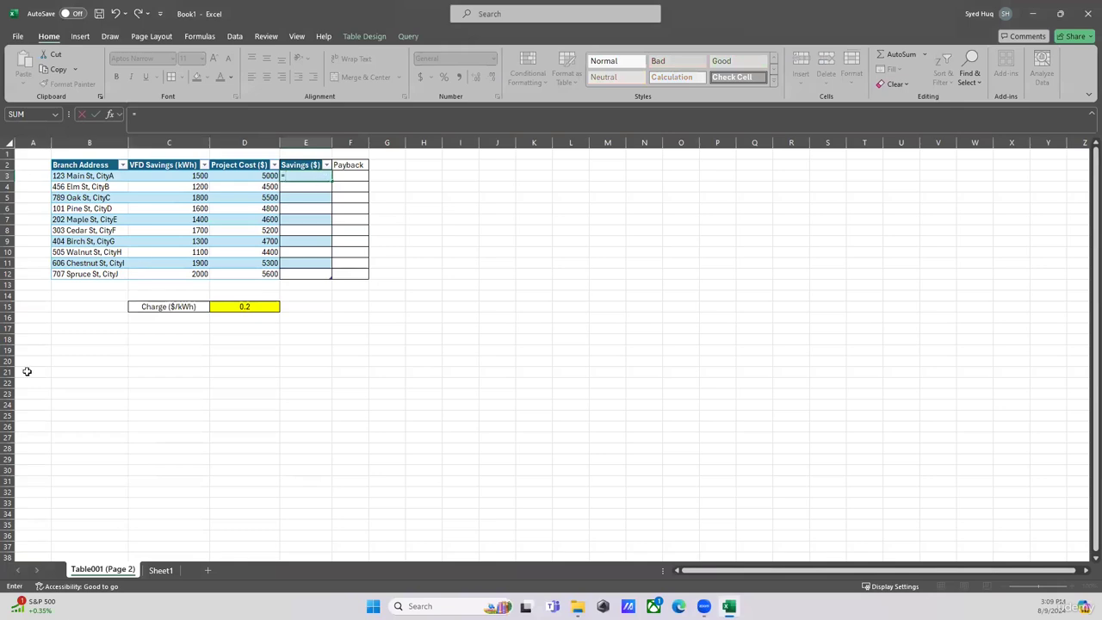
left_click(252, 308)
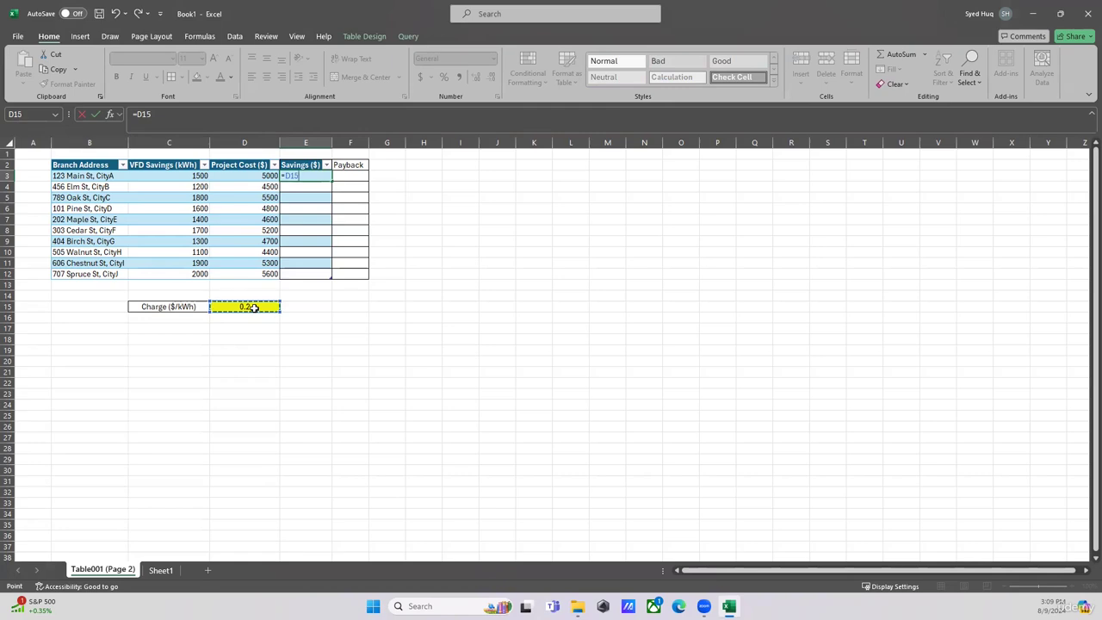
key("F4")
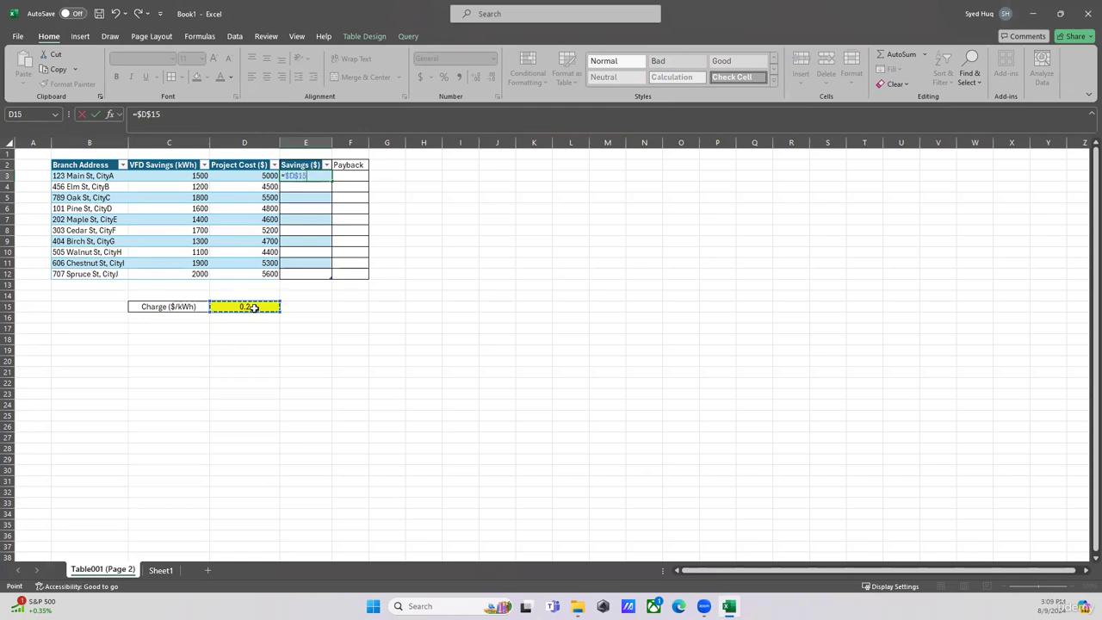
left_click(181, 123)
type("*")
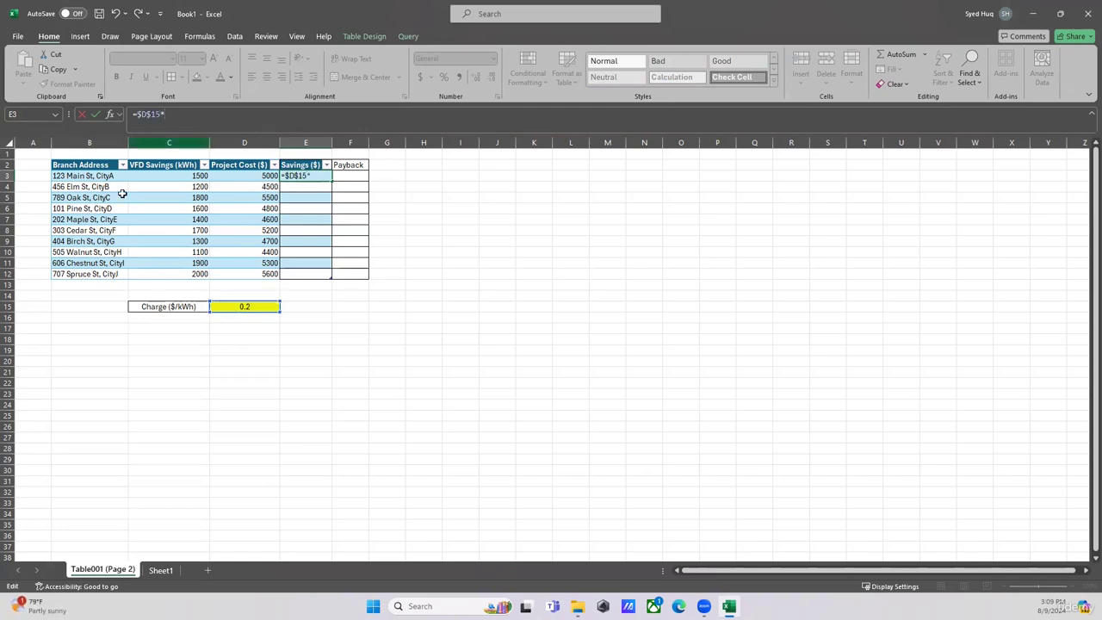
left_click(181, 176)
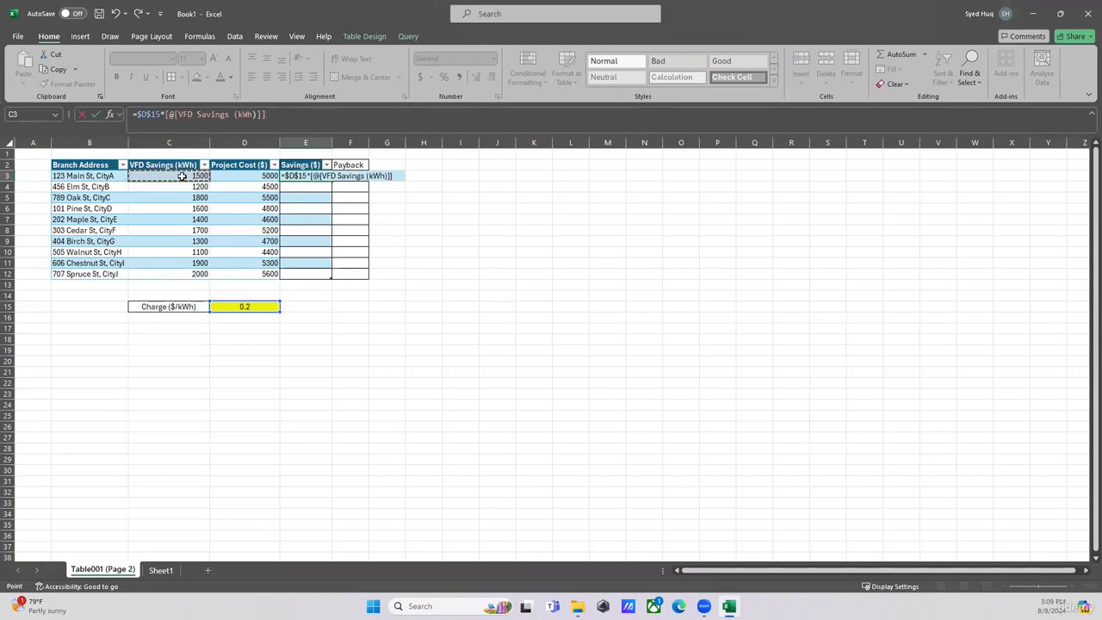
key("Return")
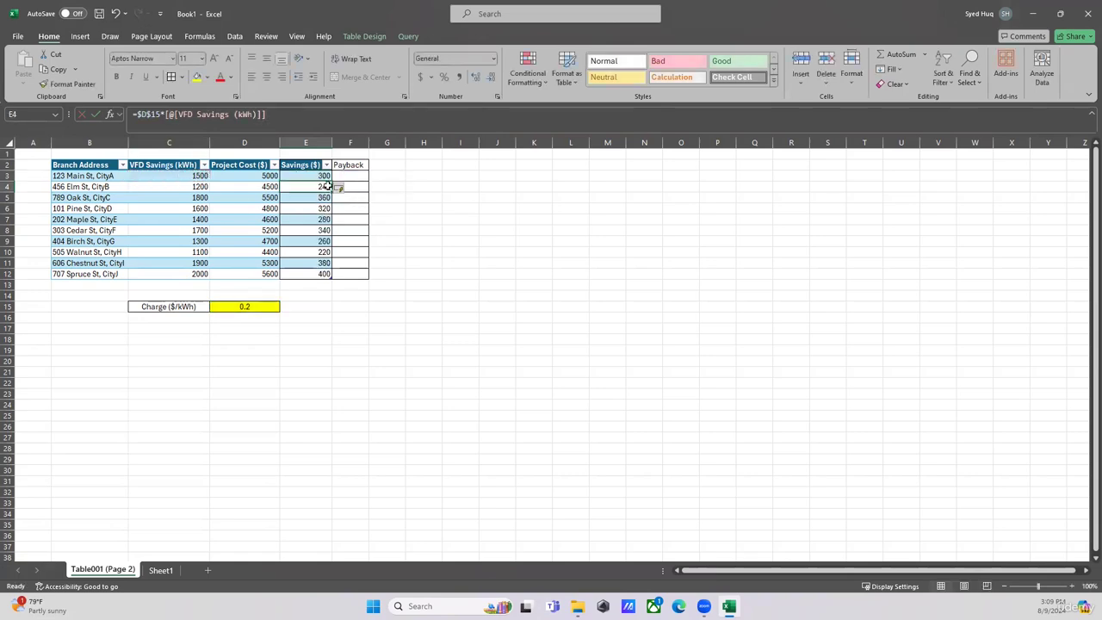
Step: Try to copy the Savings ($) heading's format onto the Payback heading in F2, and fit column F's width to its content
left_click(346, 166)
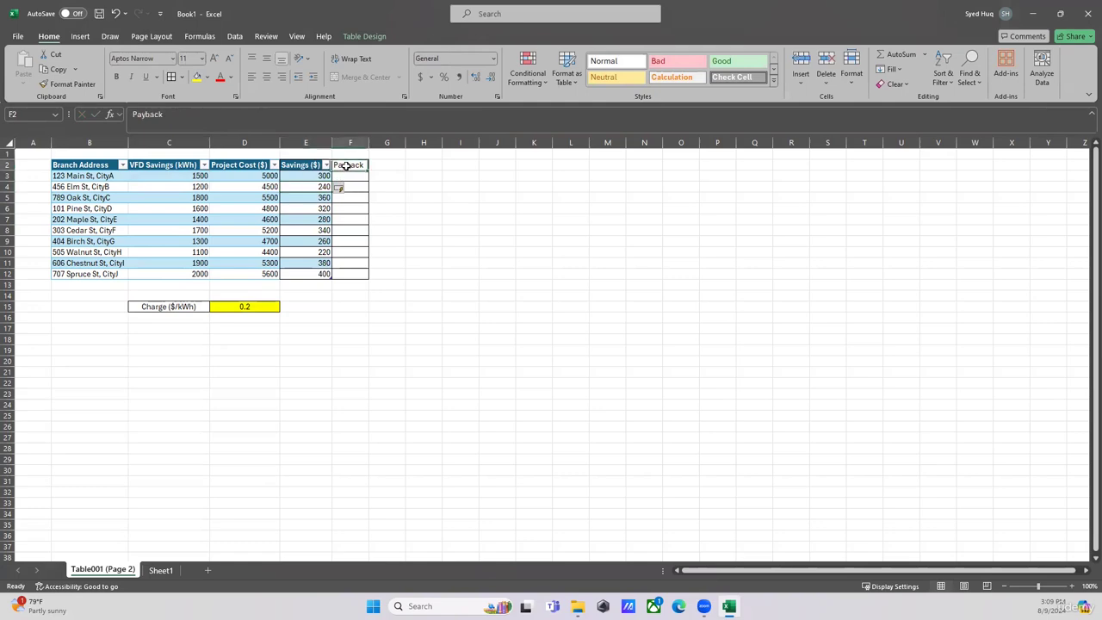
left_click(319, 165)
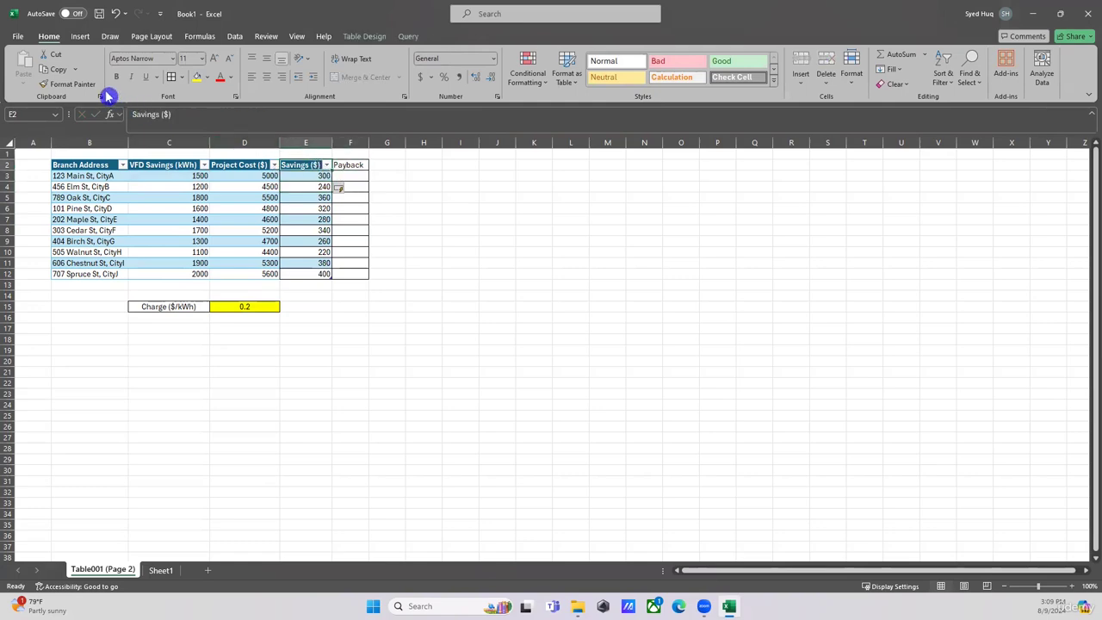
left_click(69, 83)
left_click(355, 166)
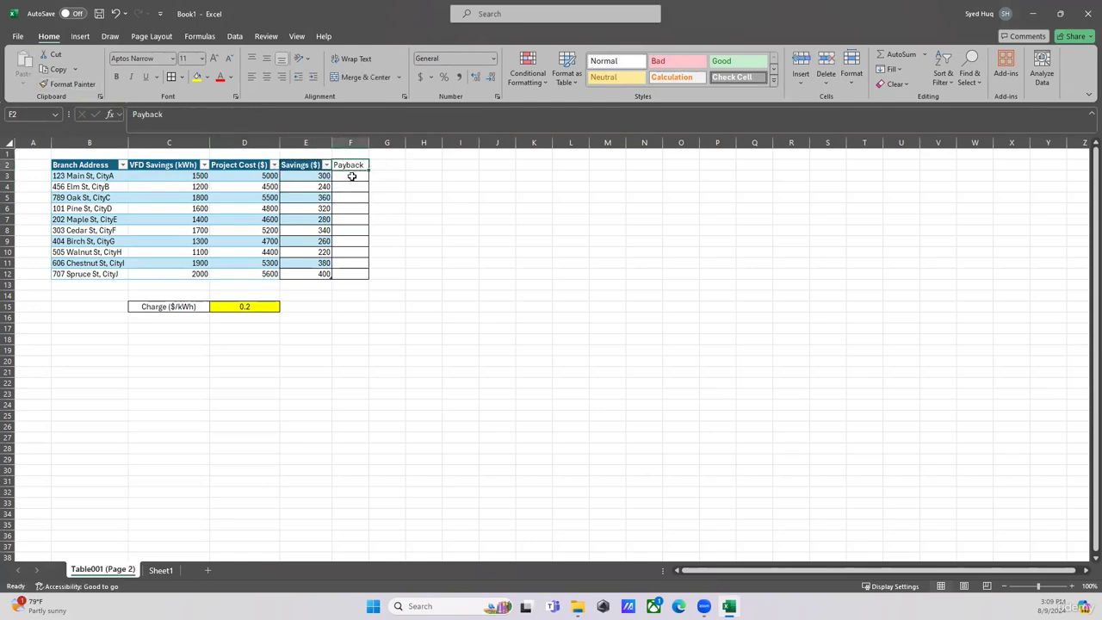
left_click(308, 160)
left_click(314, 166)
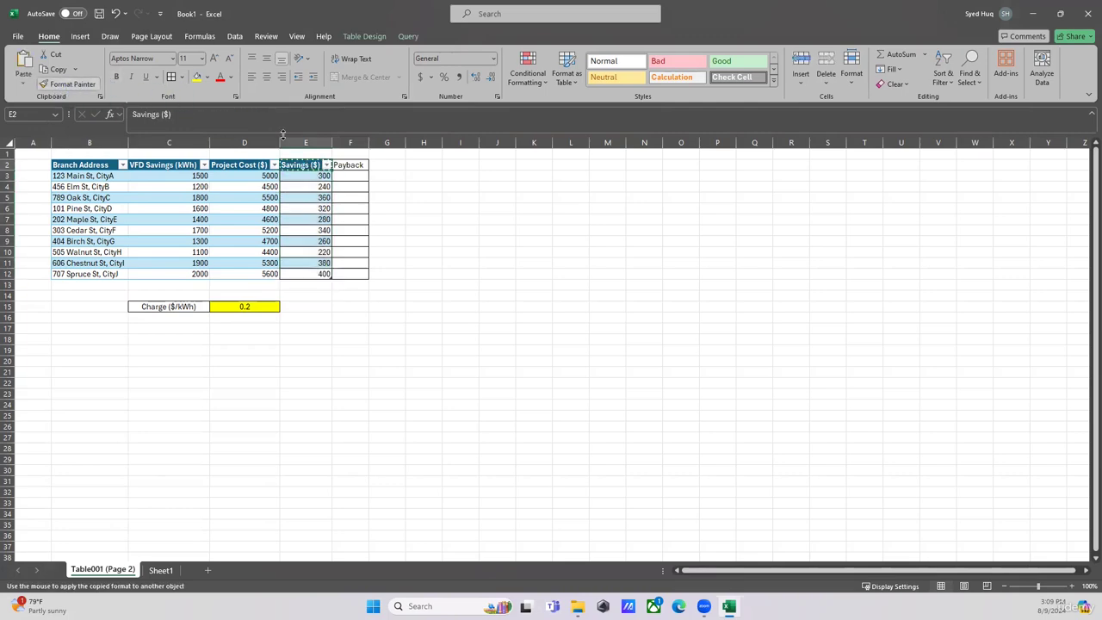
left_click(350, 165)
double_click(369, 142)
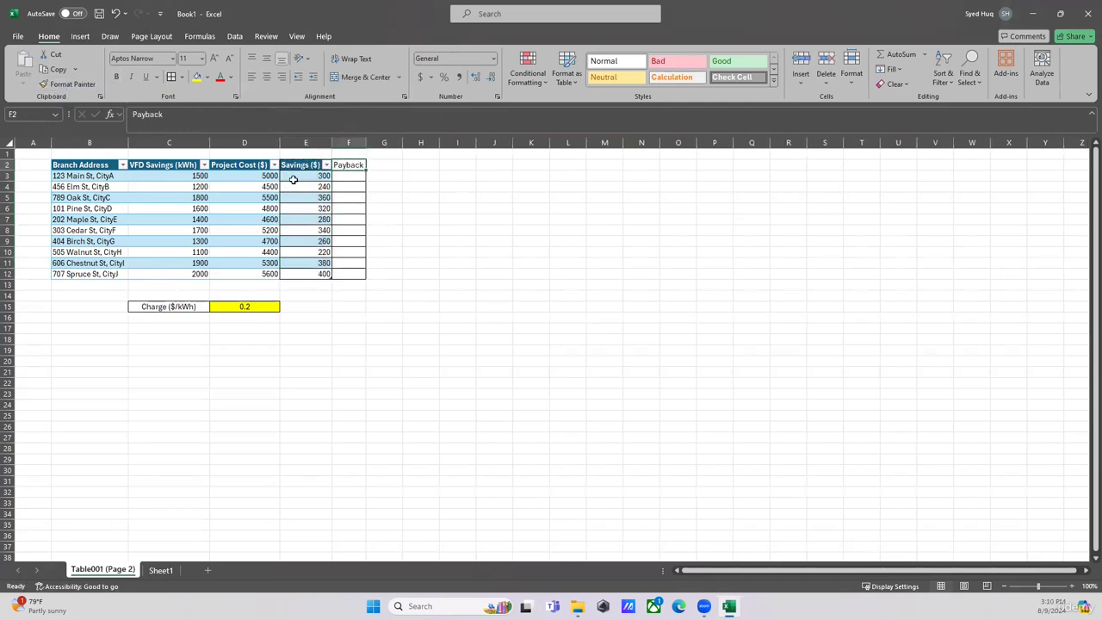
Step: Calculate the payback in F3 as Project Cost ($) divided by Savings ($), and fill the formula down to F12
left_click(351, 181)
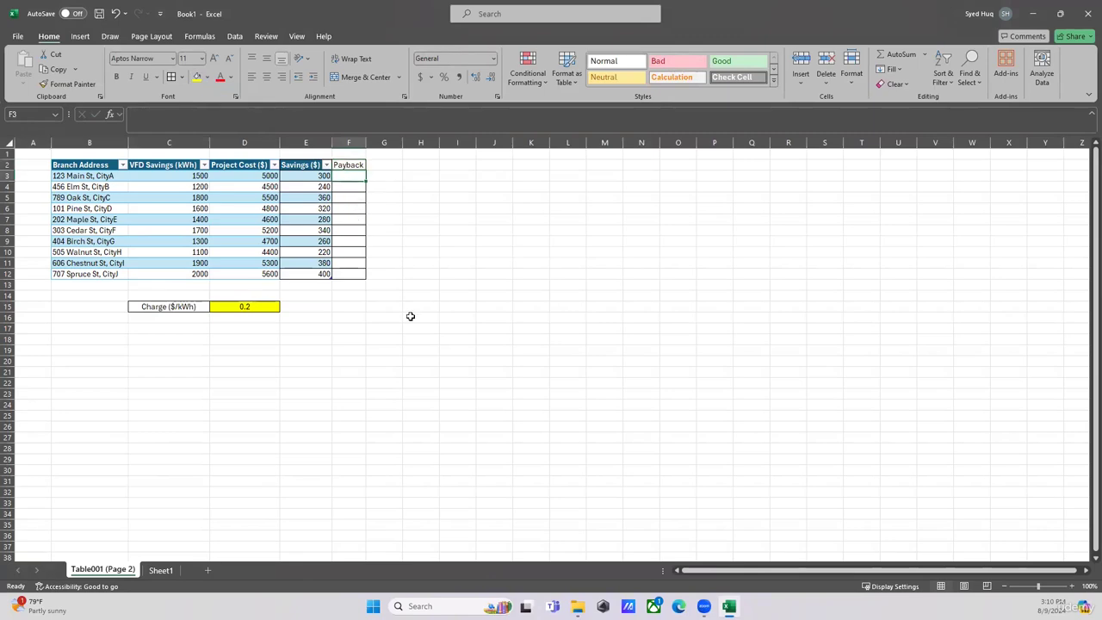
type("=")
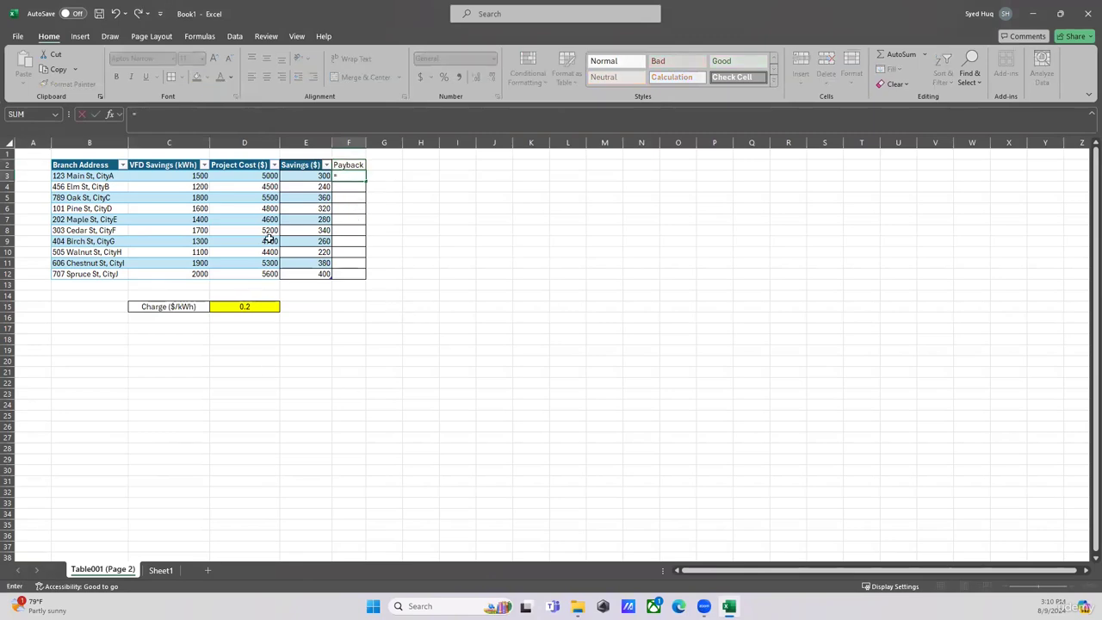
left_click(259, 177)
type("/")
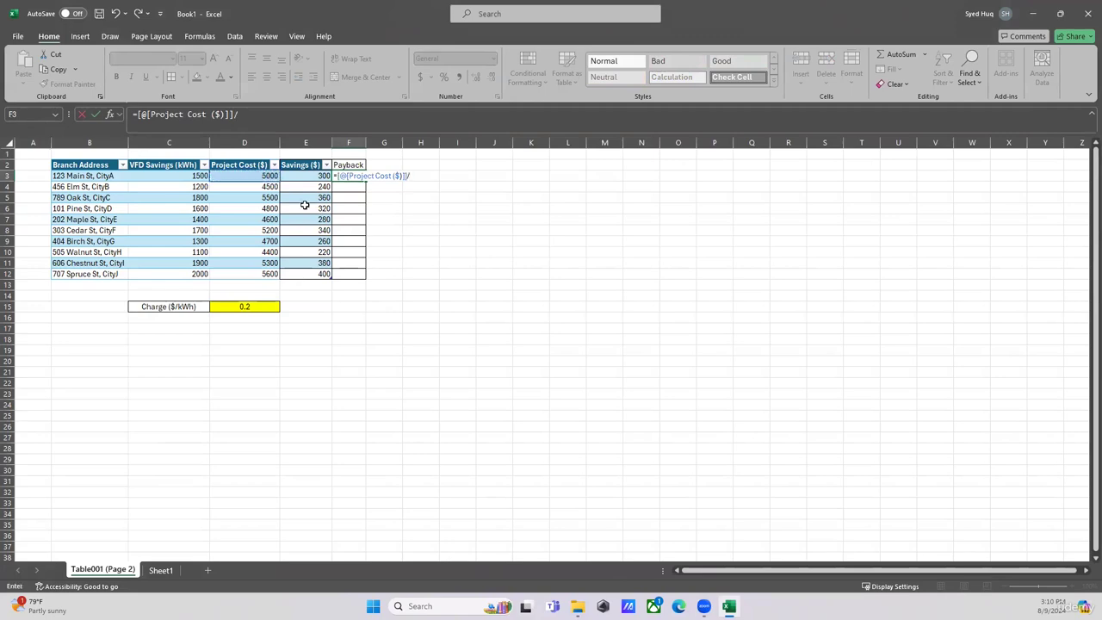
left_click(318, 174)
key("Return")
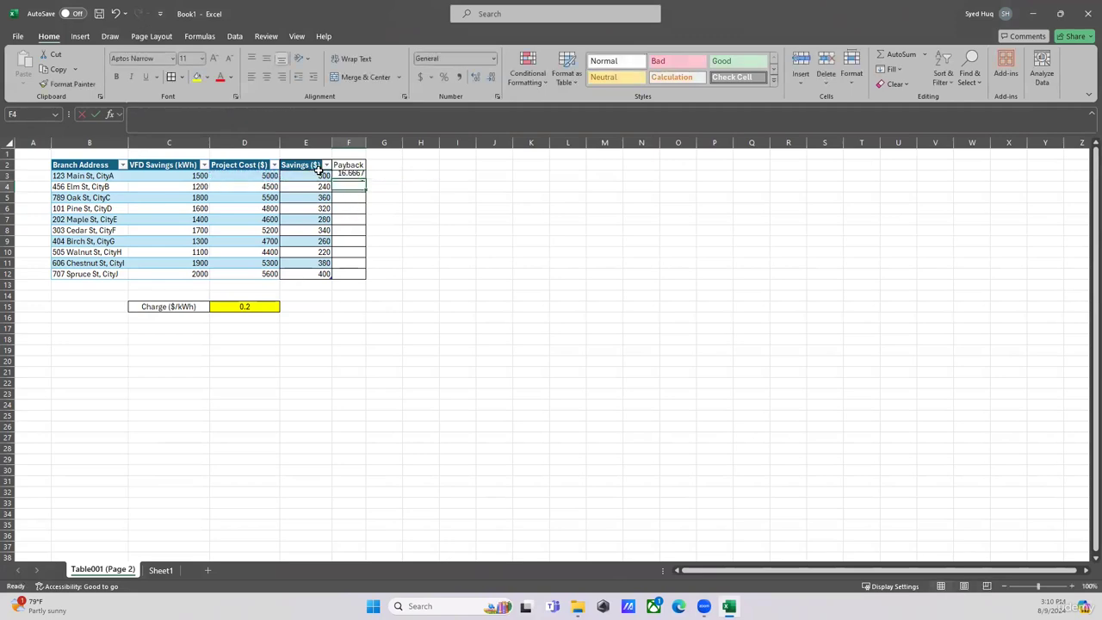
left_click(351, 176)
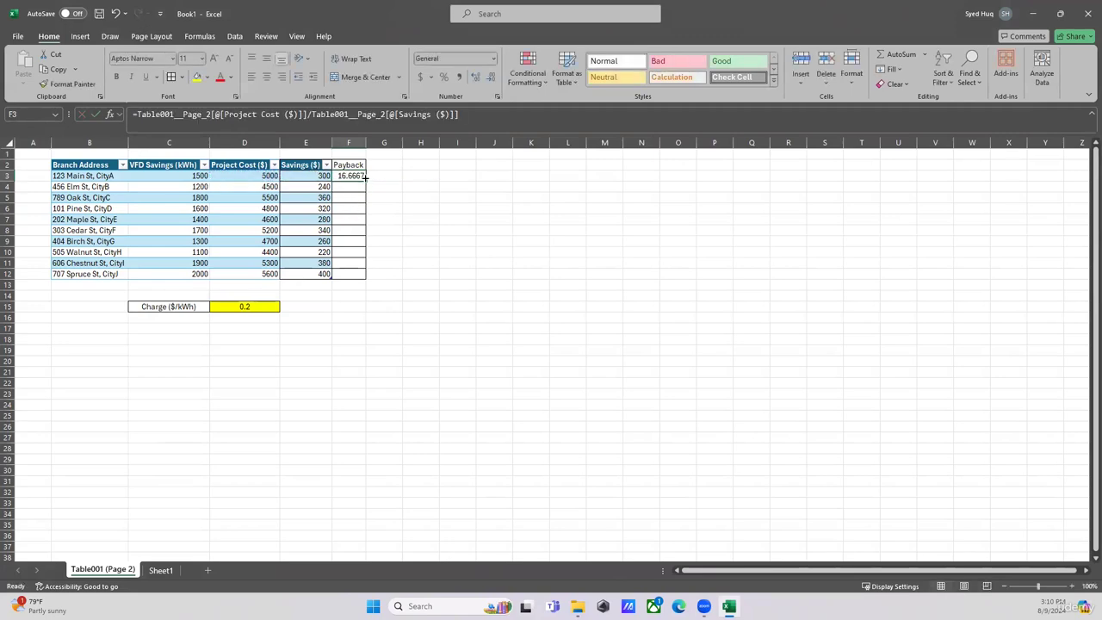
left_click_drag(363, 179, 368, 273)
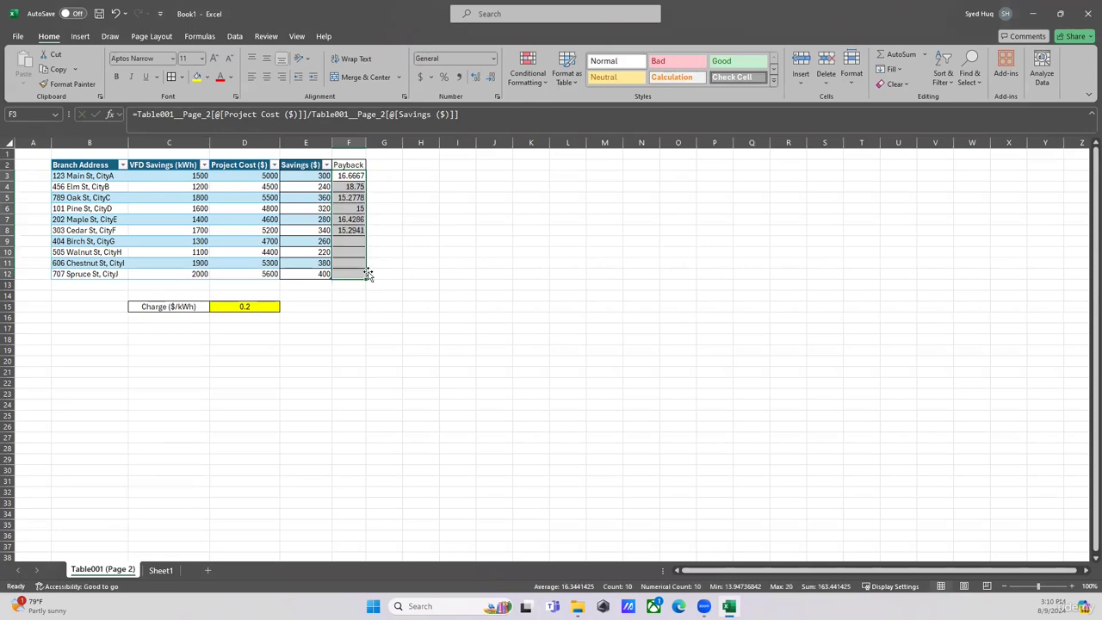
Step: Format the payback values in F3:F12 with two decimal places and centre alignment
left_click(493, 78)
left_click(492, 78)
left_click(493, 77)
left_click(473, 77)
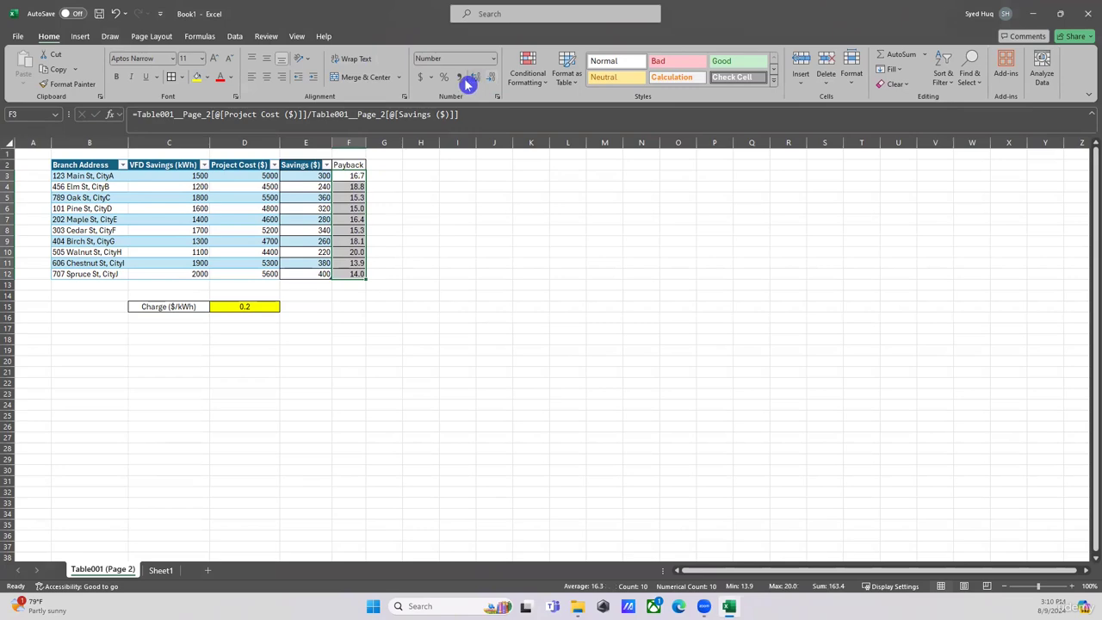
left_click(457, 219)
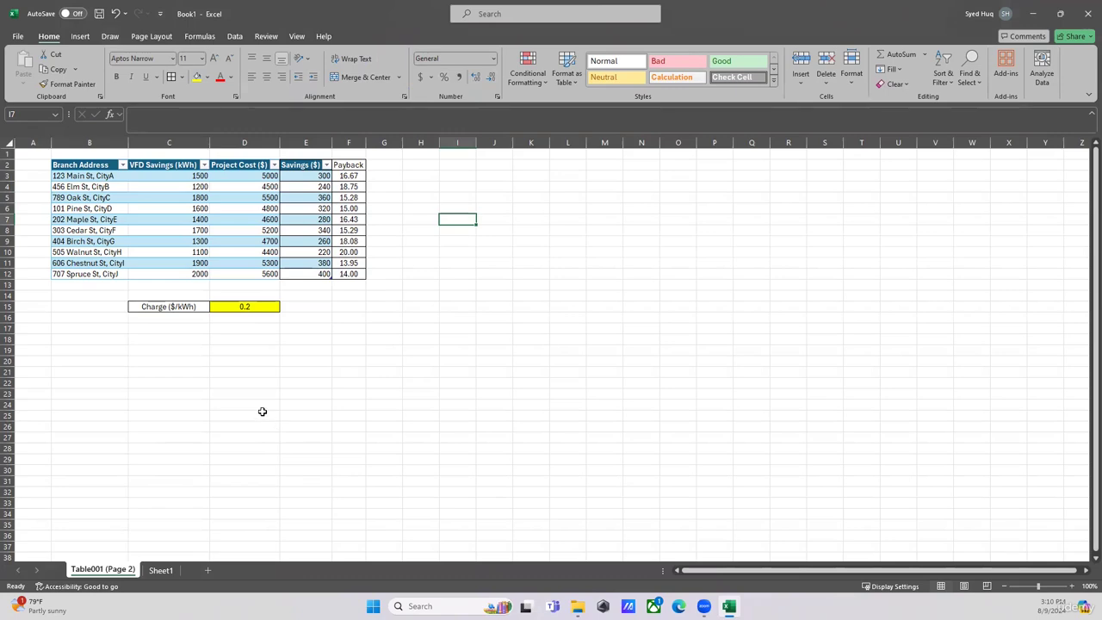
Step: Copy the range B2:D12 to cell I2 and fit the widths of columns I to K to their content
left_click_drag(103, 170, 218, 272)
key("ctrl+c")
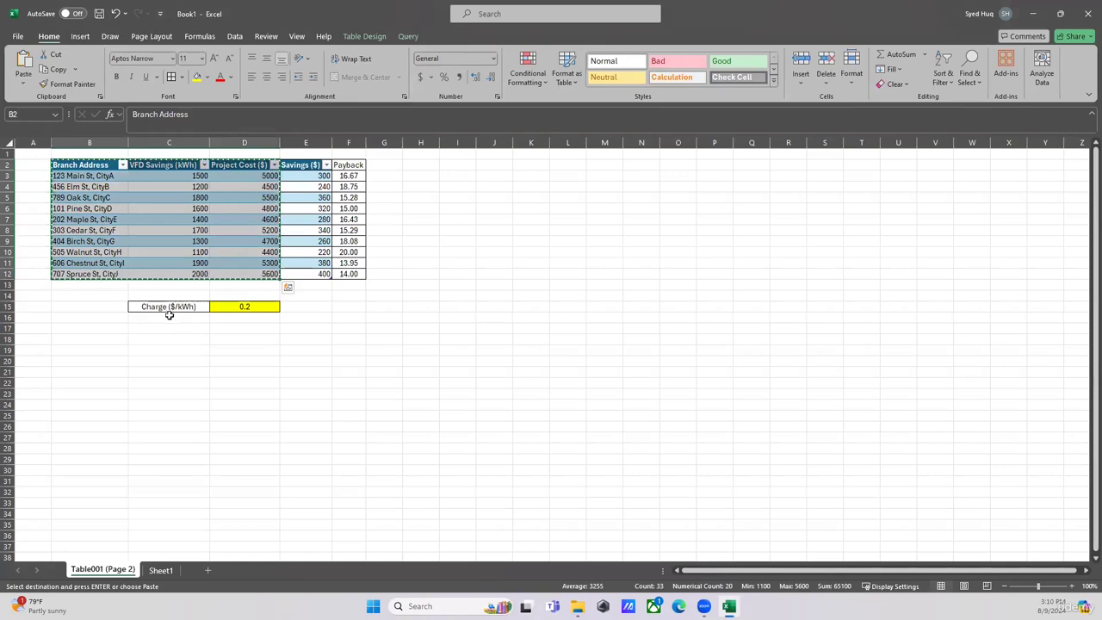
left_click(454, 167)
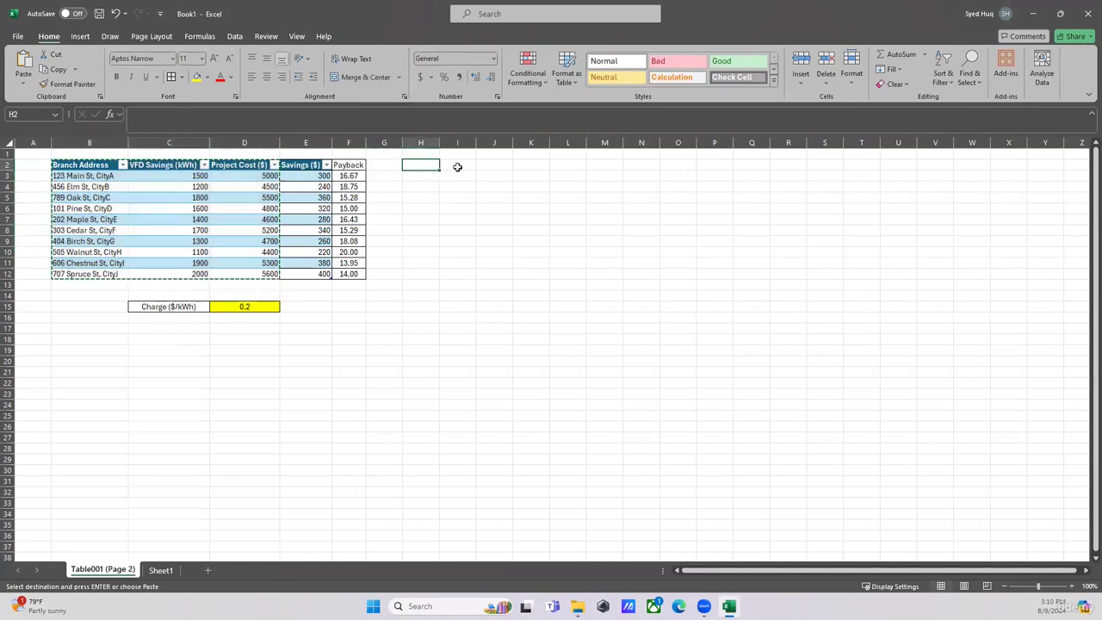
key("ctrl+v")
left_click(502, 334)
left_click_drag(457, 142, 545, 142)
double_click(548, 142)
left_click(768, 357)
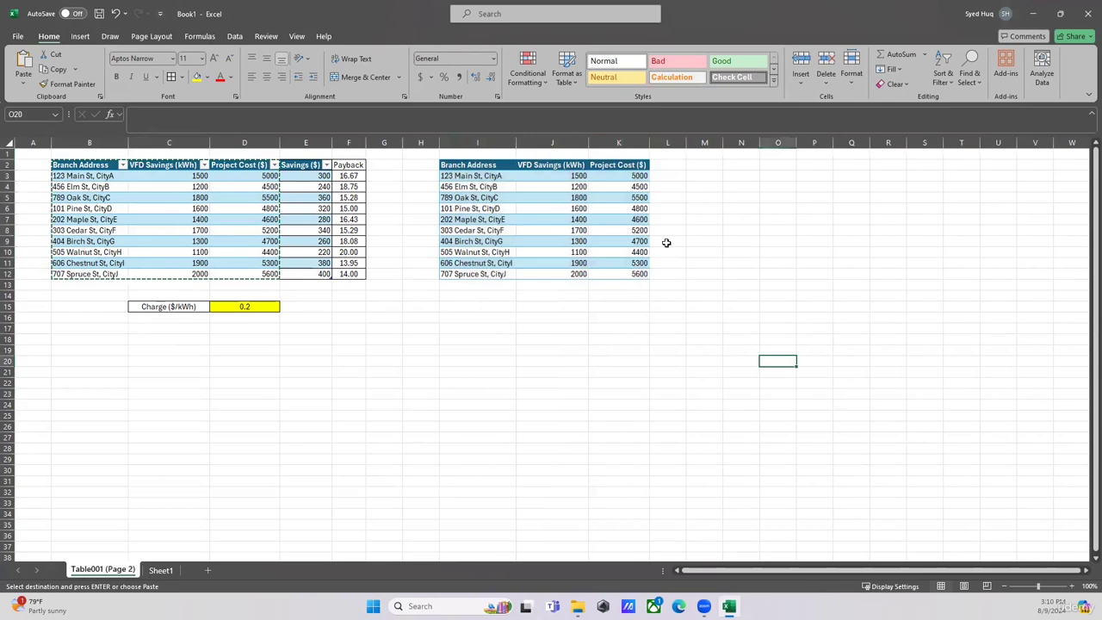
left_click(660, 164)
key("Escape")
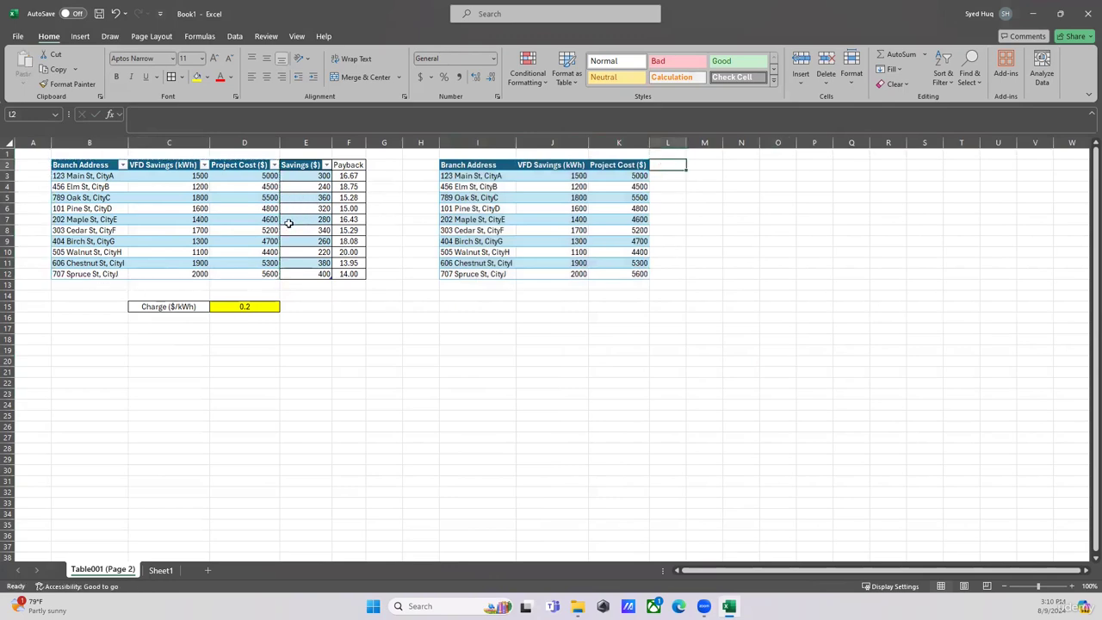
Step: Copy the "Charge ($/kWh)" label from C15 to L2 as a heading and fit column L's width to its content
left_click(195, 312)
key("ctrl+c")
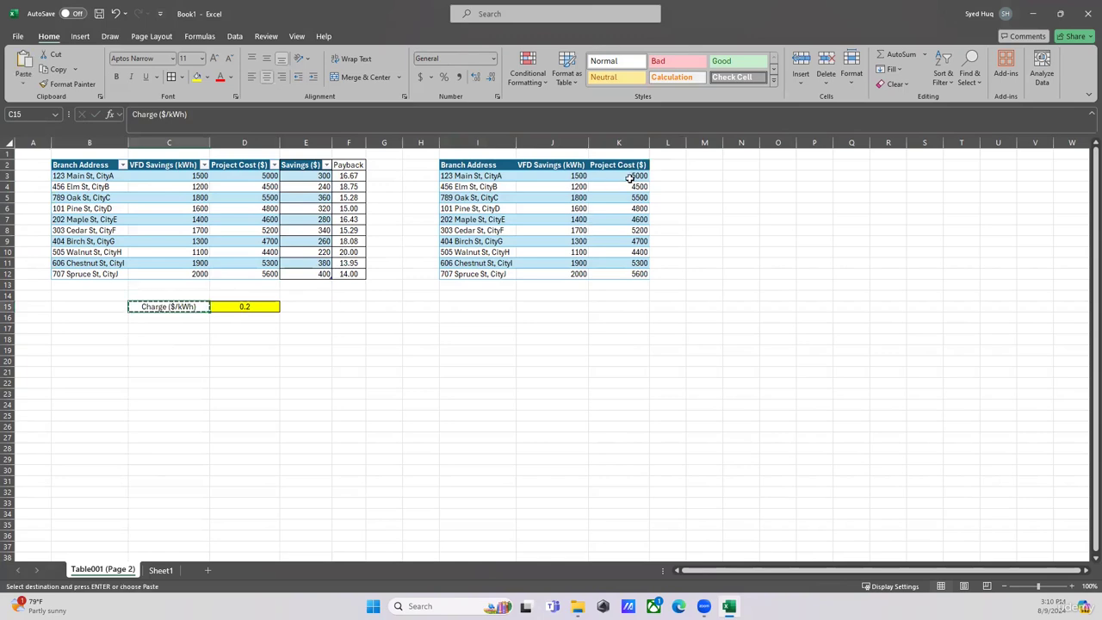
left_click(667, 165)
key("ctrl+v")
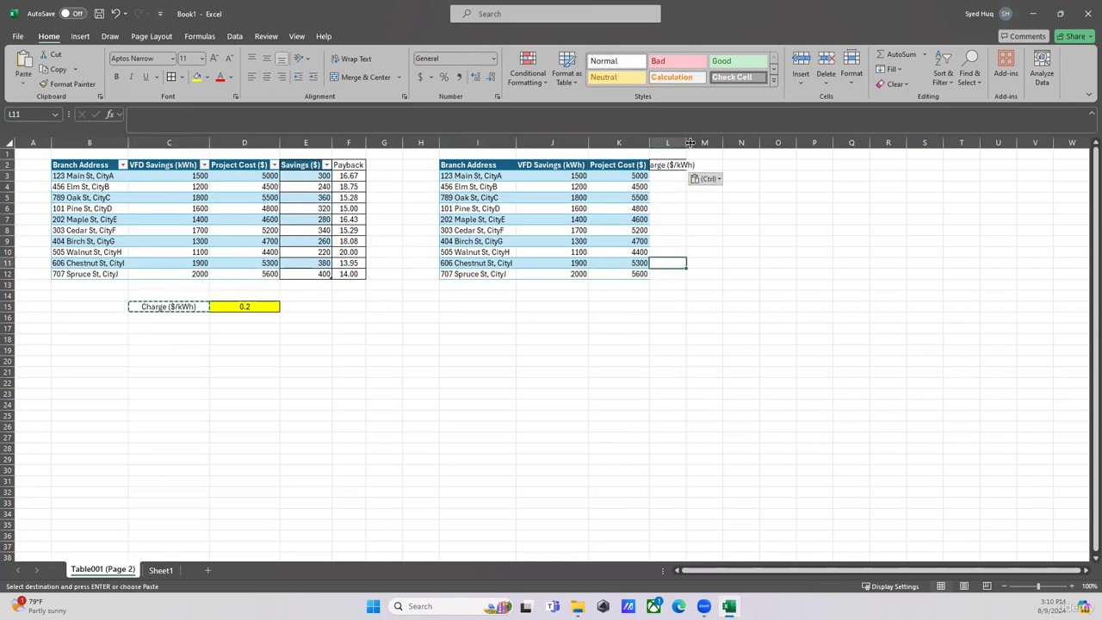
double_click(687, 142)
left_click(664, 177)
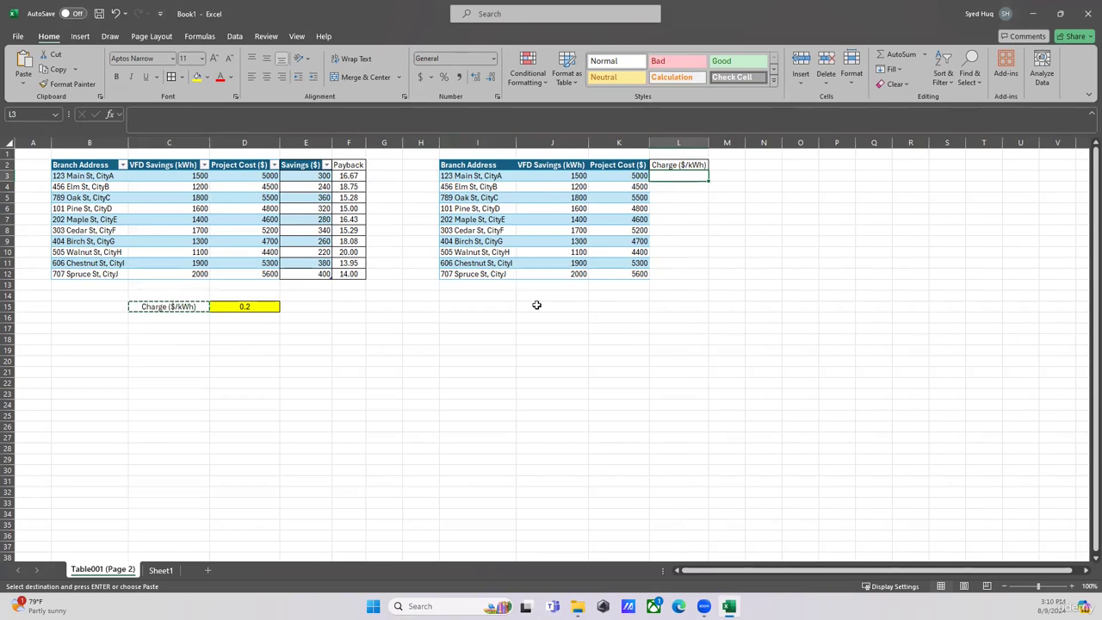
Step: Enter charges of 0.10 in L3 and 0.12 in L4 under the Charge ($/kWh) heading
type("0.10")
key("Return")
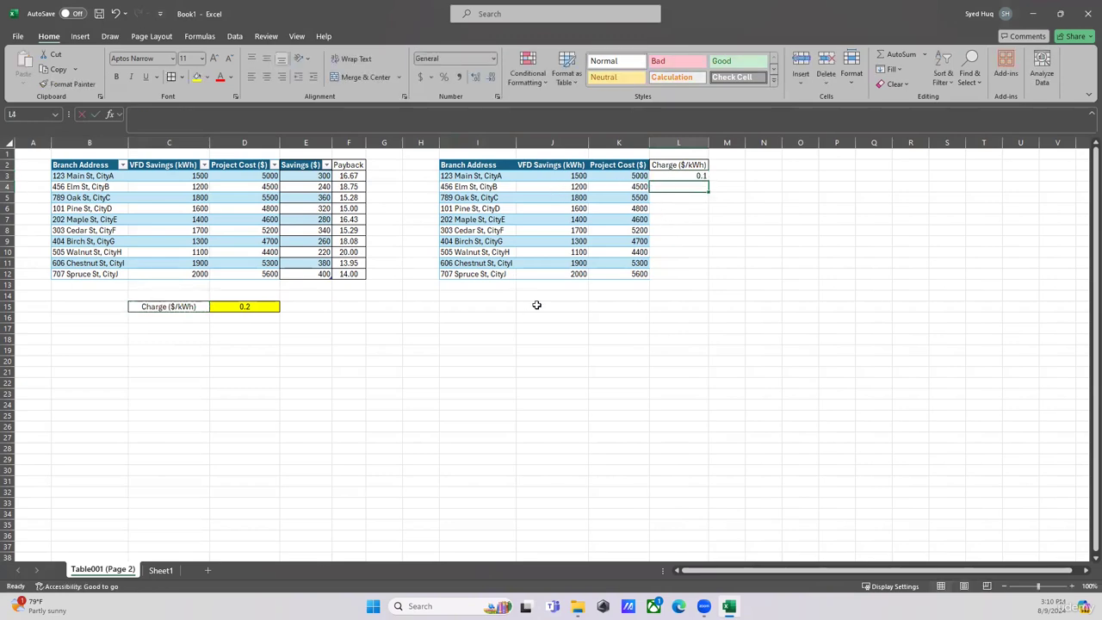
type("0")
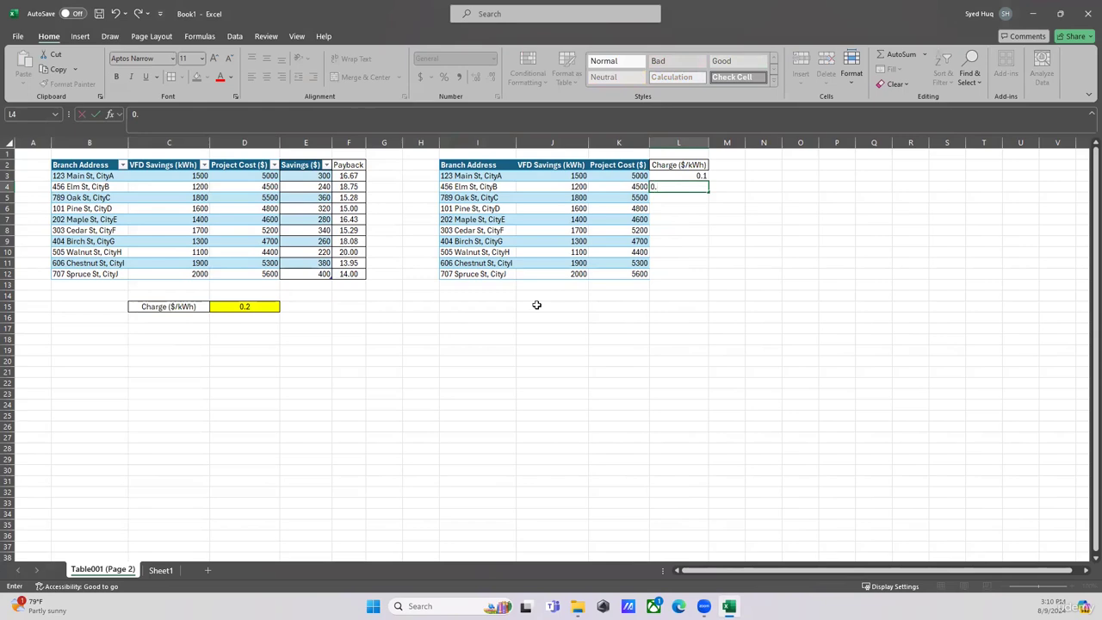
type(".12")
key("Return")
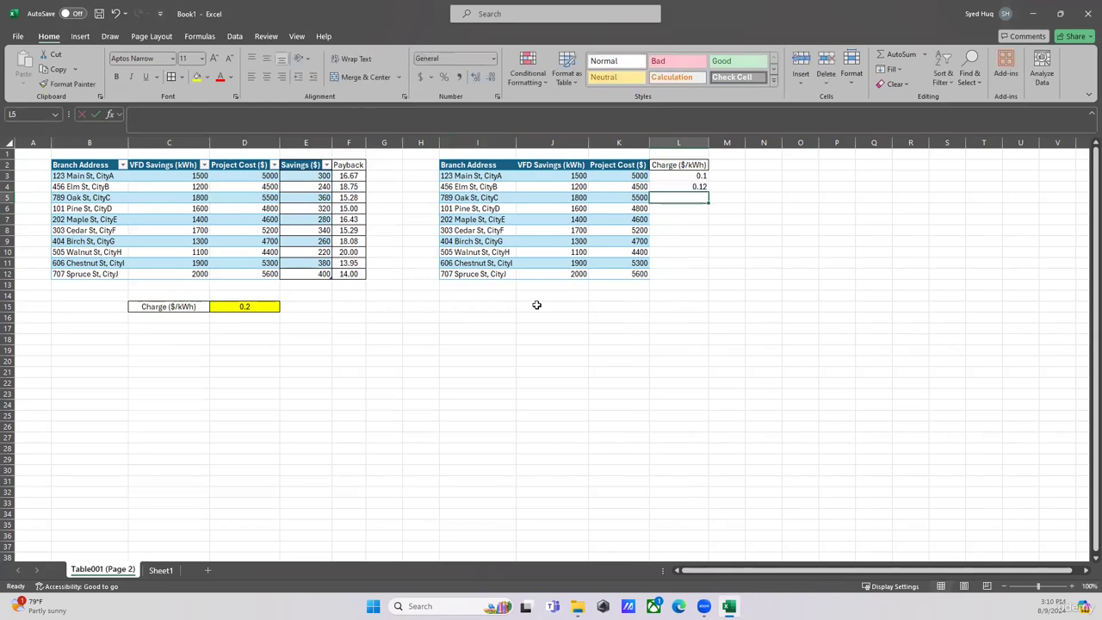
Step: Replace the charge in L3 with the formula =RANDBETWEEN(0.1,0.2)
left_click(700, 177)
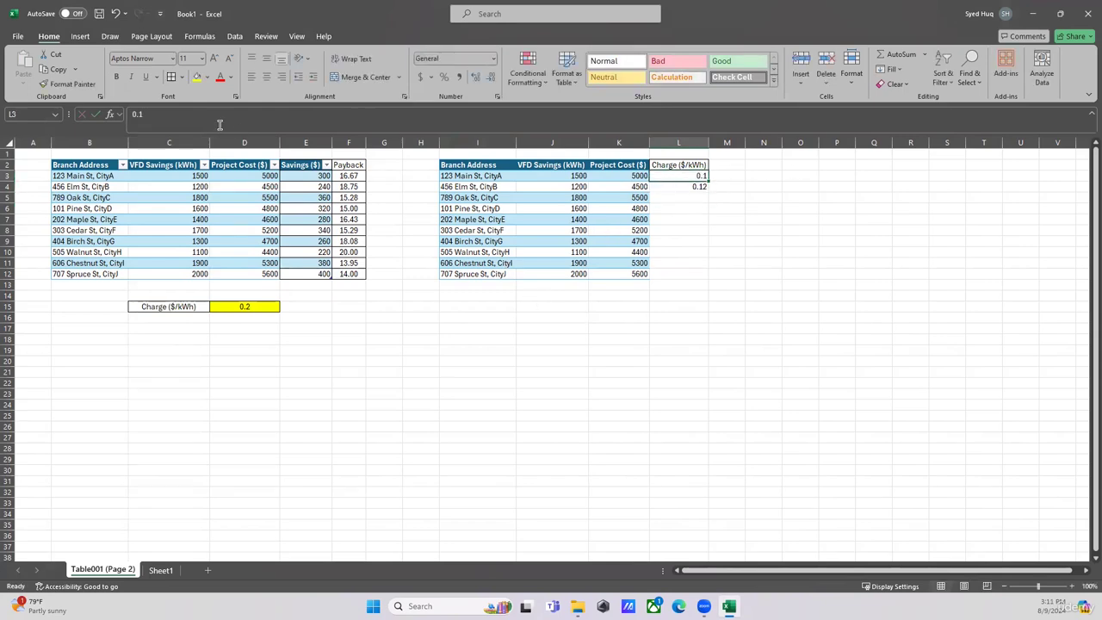
left_click_drag(219, 123, 133, 114)
key("BackSpace")
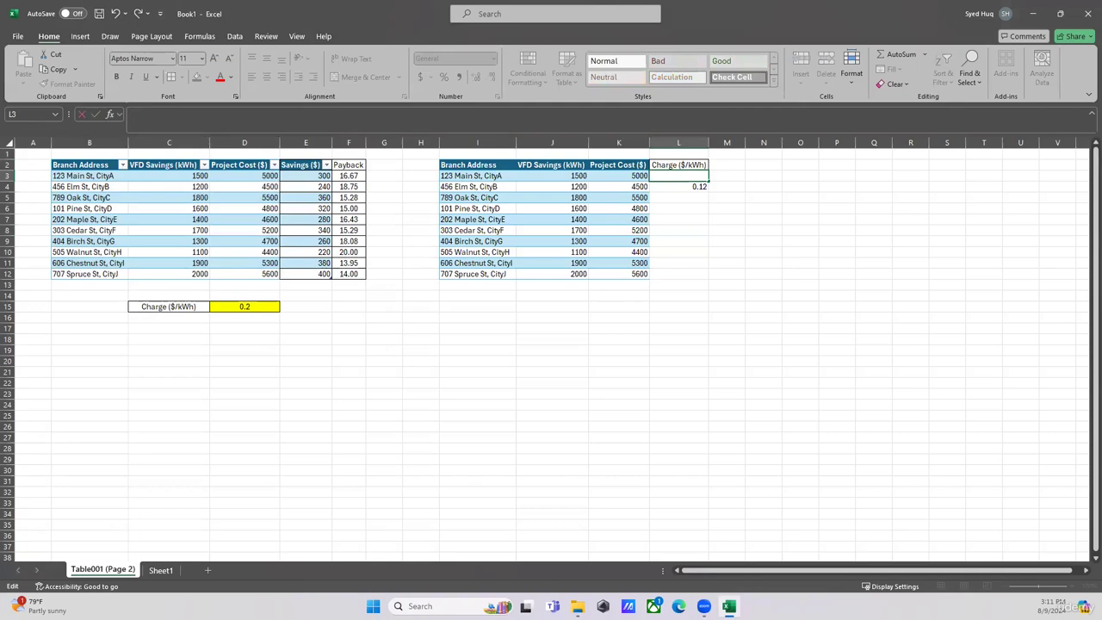
type("=rand")
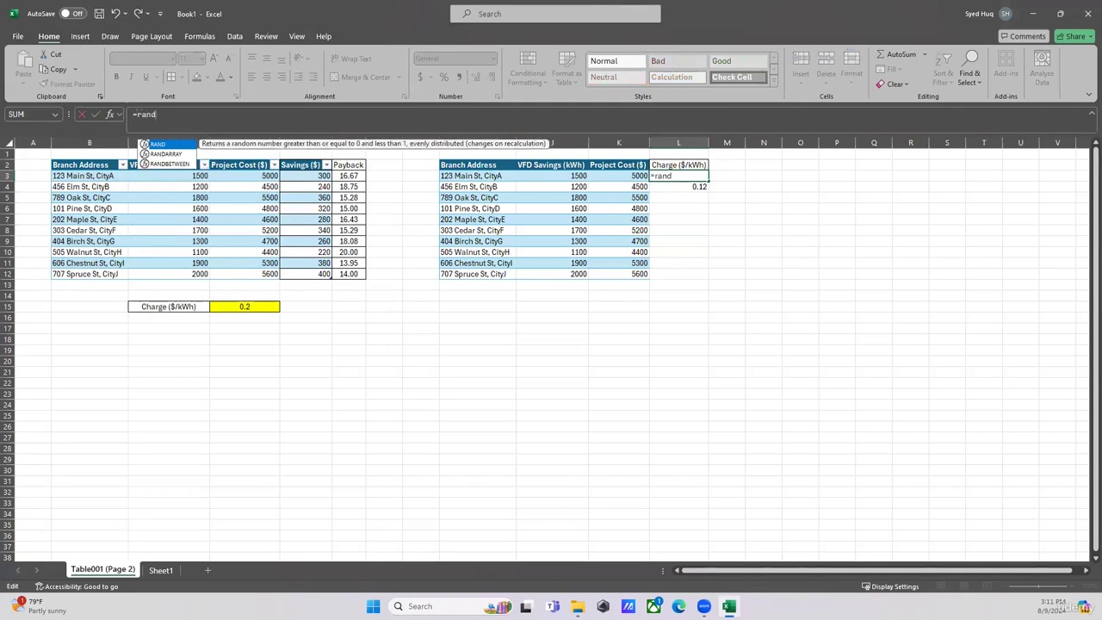
type("betwe")
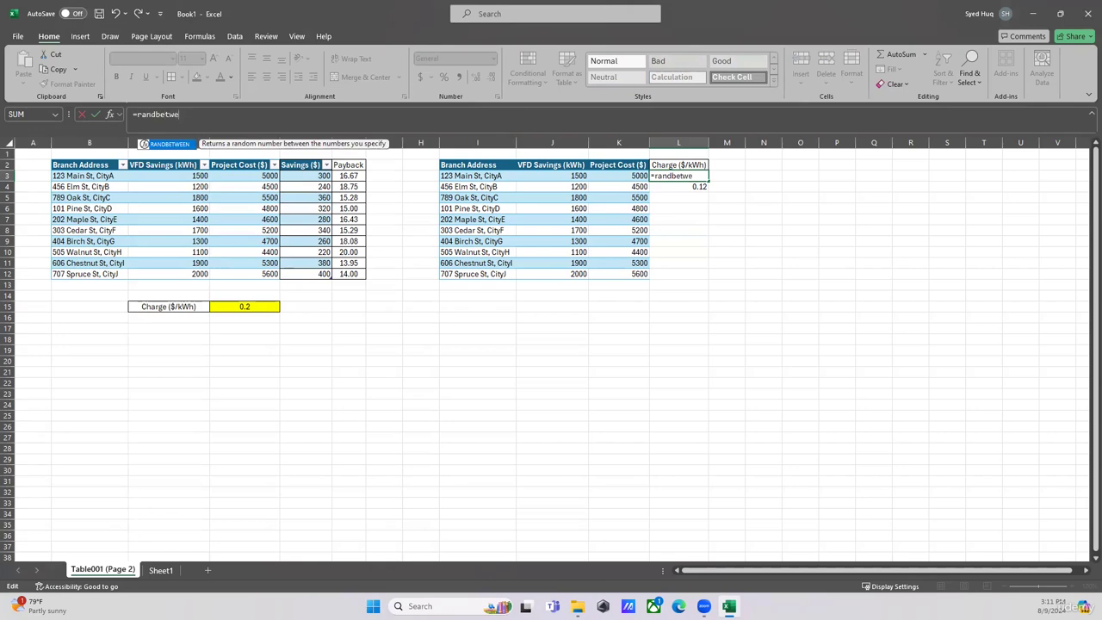
type("e")
double_click(160, 143)
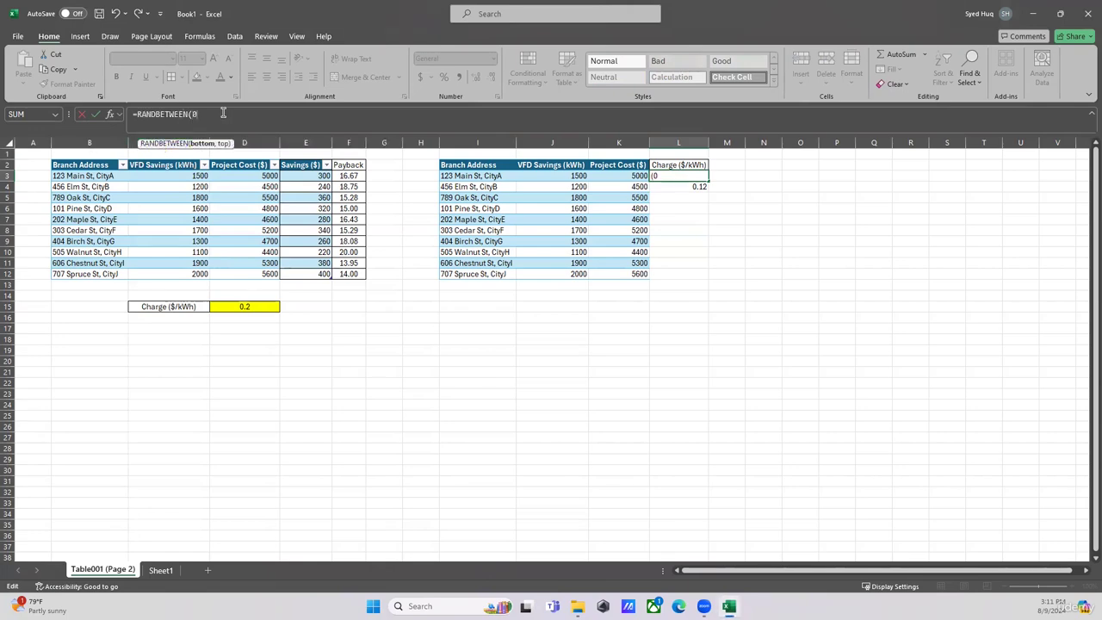
type("0.10,2")
type(")")
key("Return")
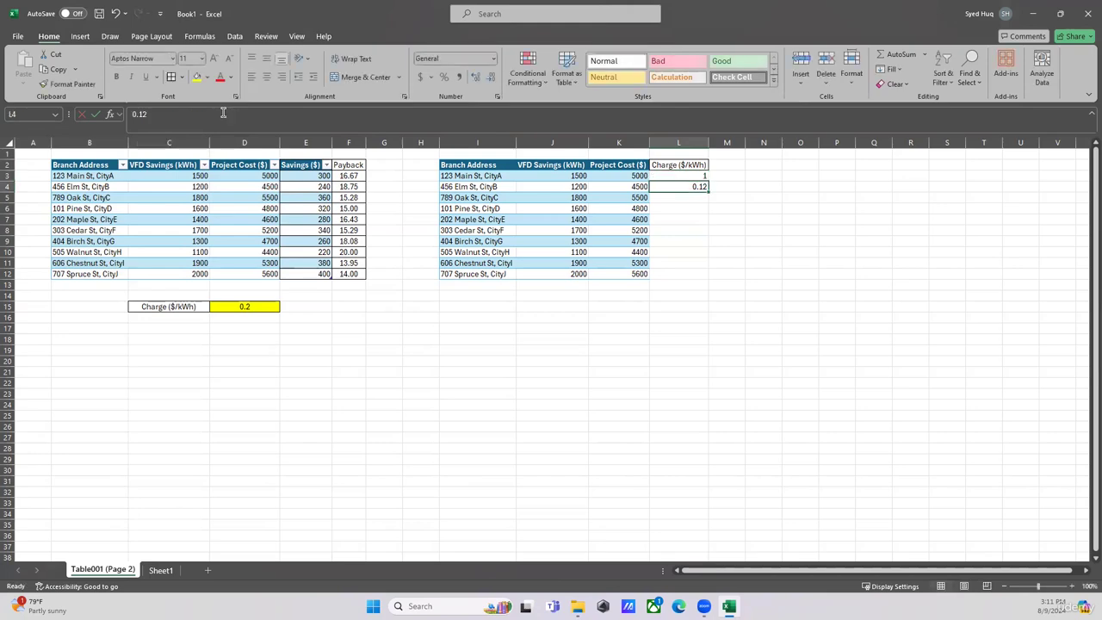
Step: Replace the formula in L3 with =RAND() and fill it down to L12
left_click(690, 175)
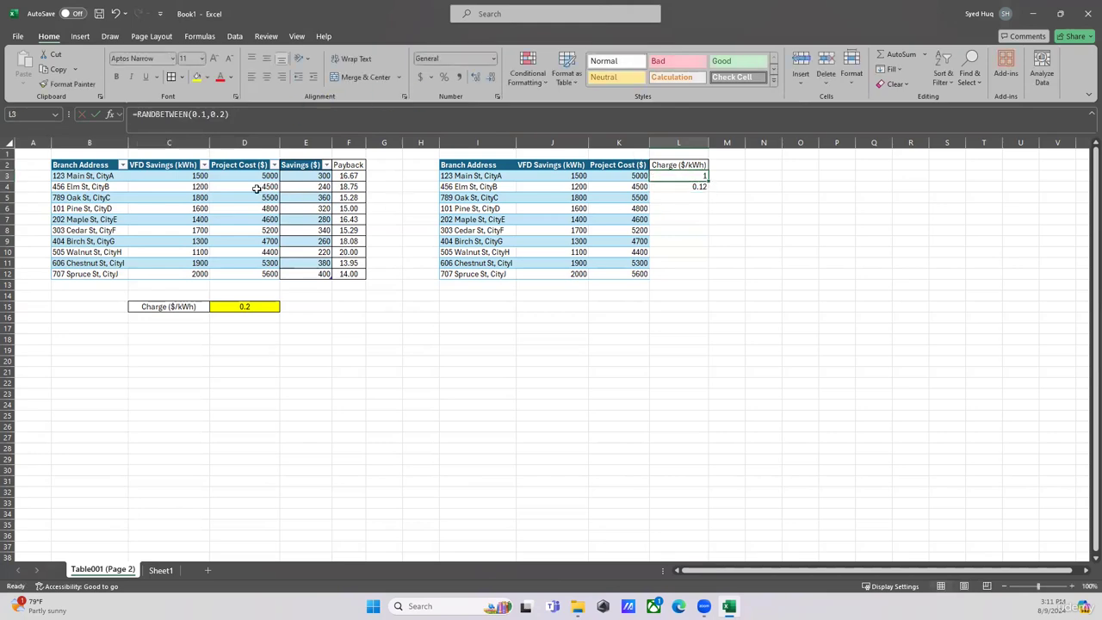
left_click(185, 117)
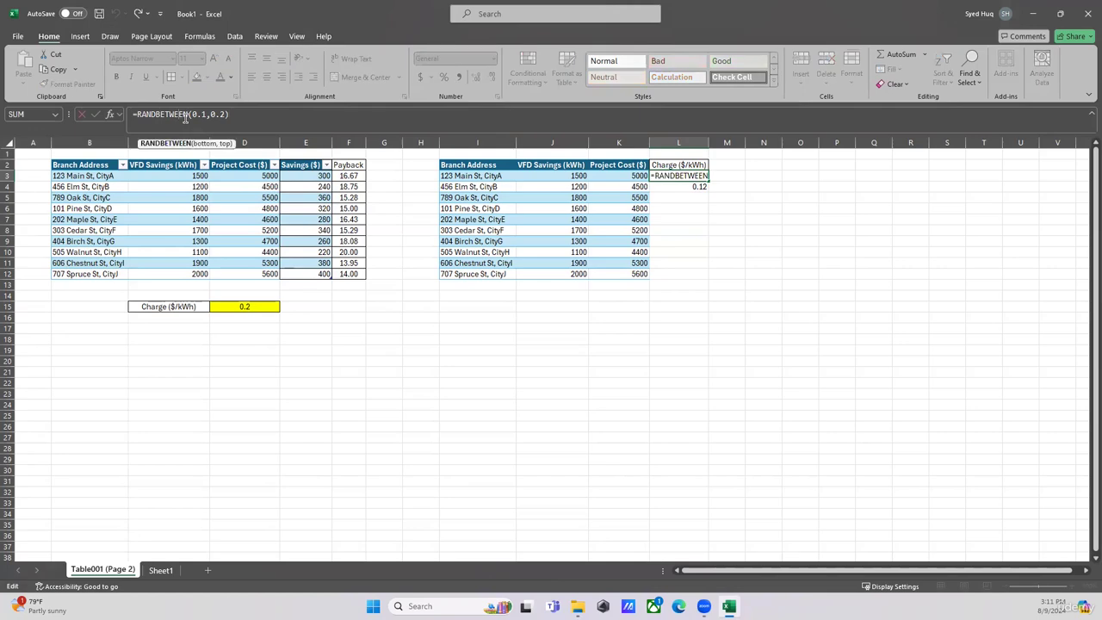
left_click(194, 116)
left_click_drag(289, 120, 180, 131)
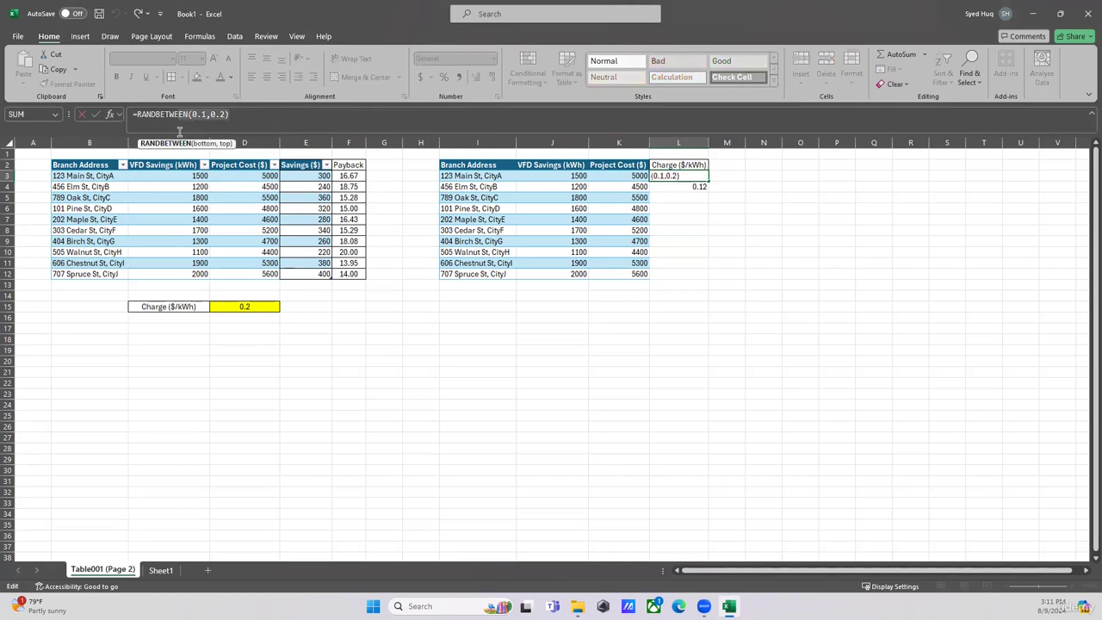
key("BackSpace")
key("BackSpace")
key("BackSpace")
key("BackSpace")
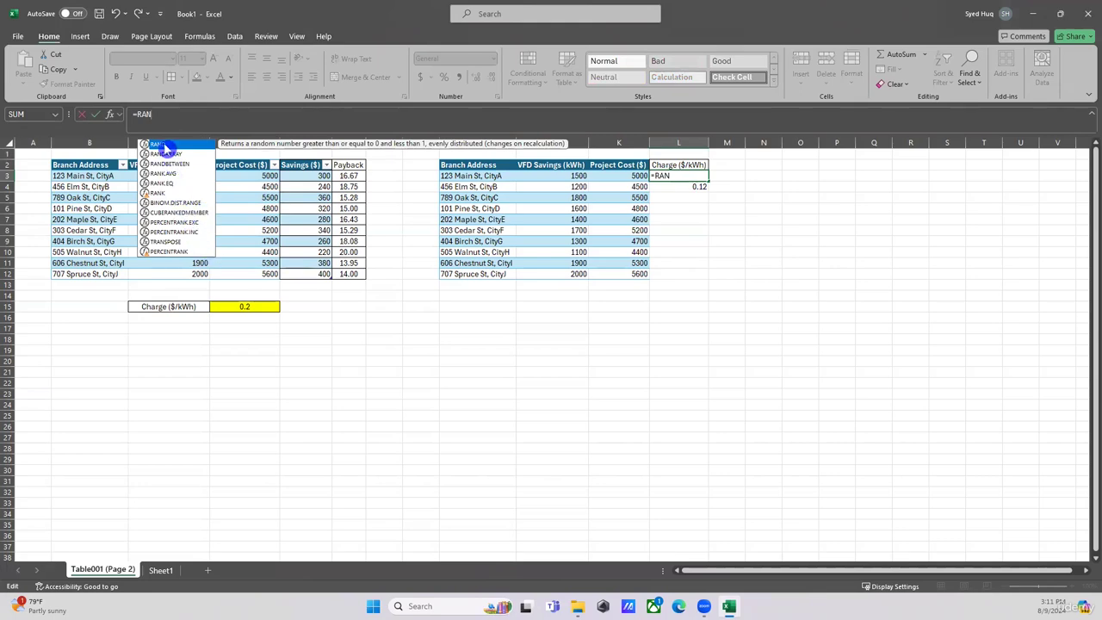
double_click(158, 145)
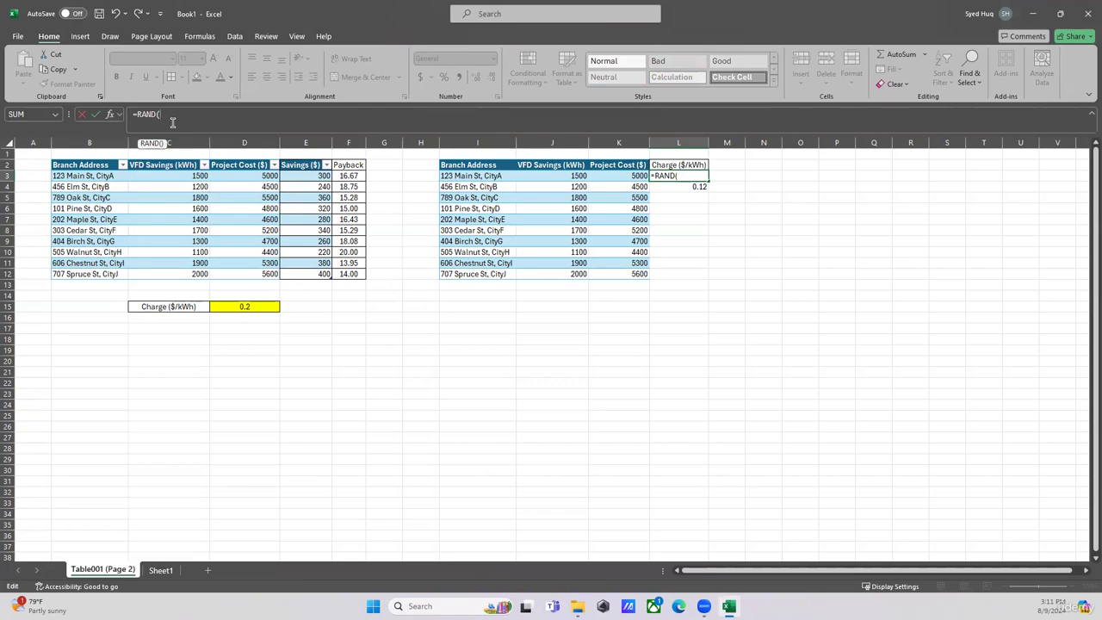
type(")")
key("Return")
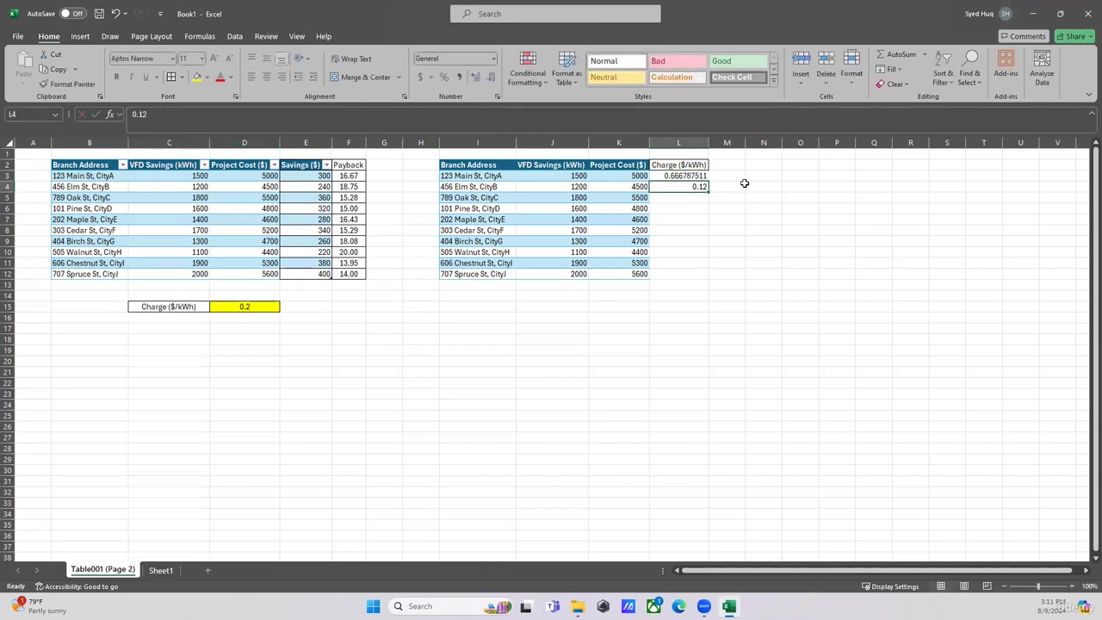
left_click(701, 175)
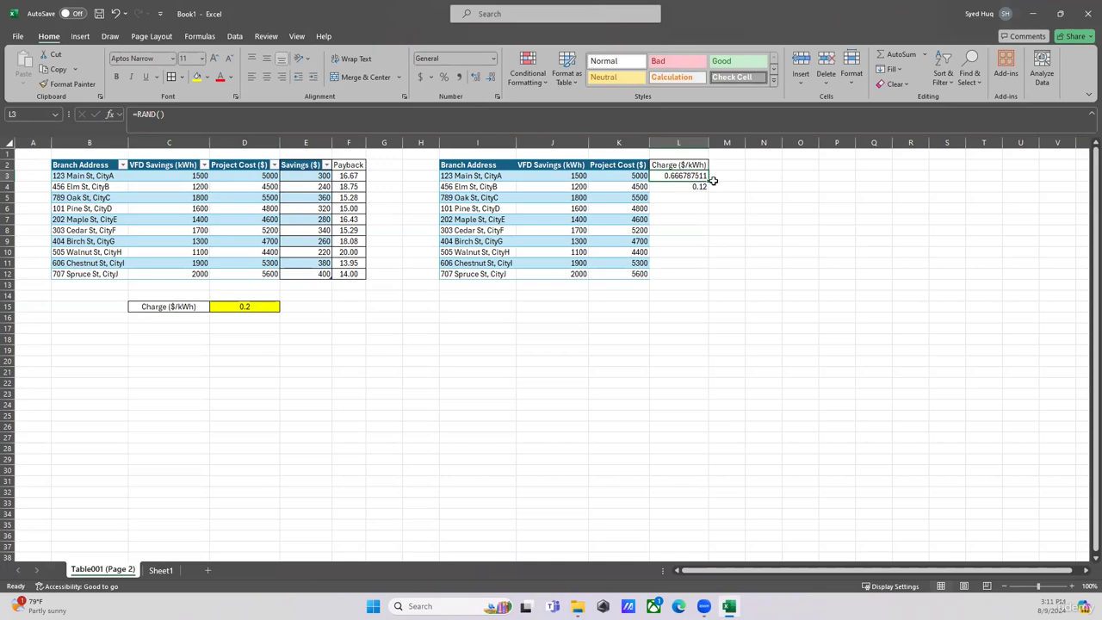
left_click_drag(712, 179, 706, 277)
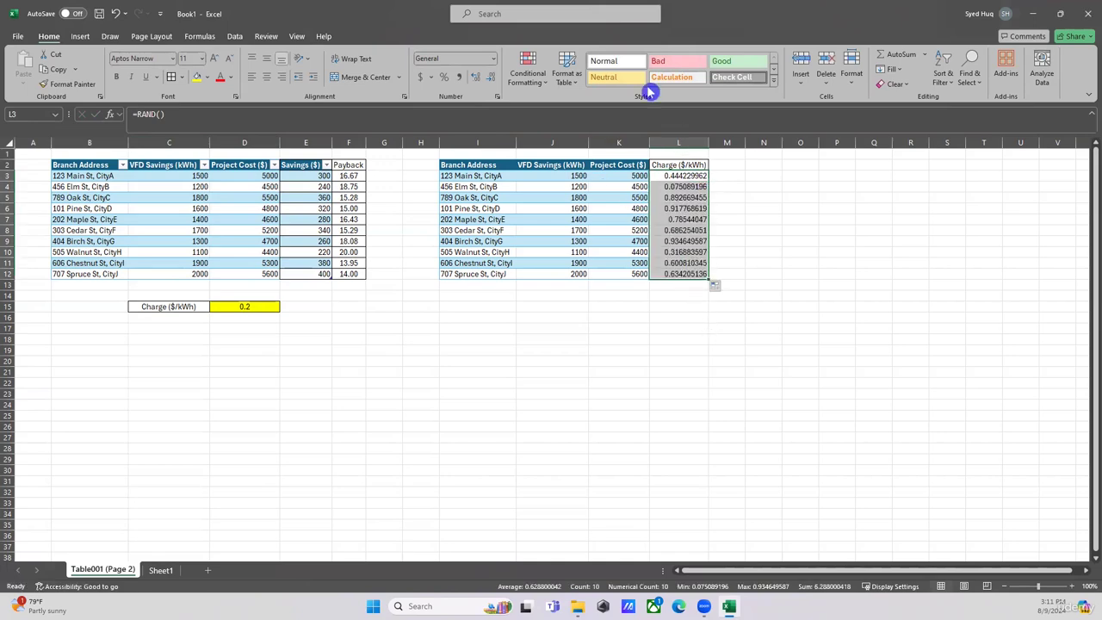
Step: Format the charge values in L3:L12 with two decimal places and centre alignment
left_click(493, 78)
left_click(493, 77)
left_click(493, 78)
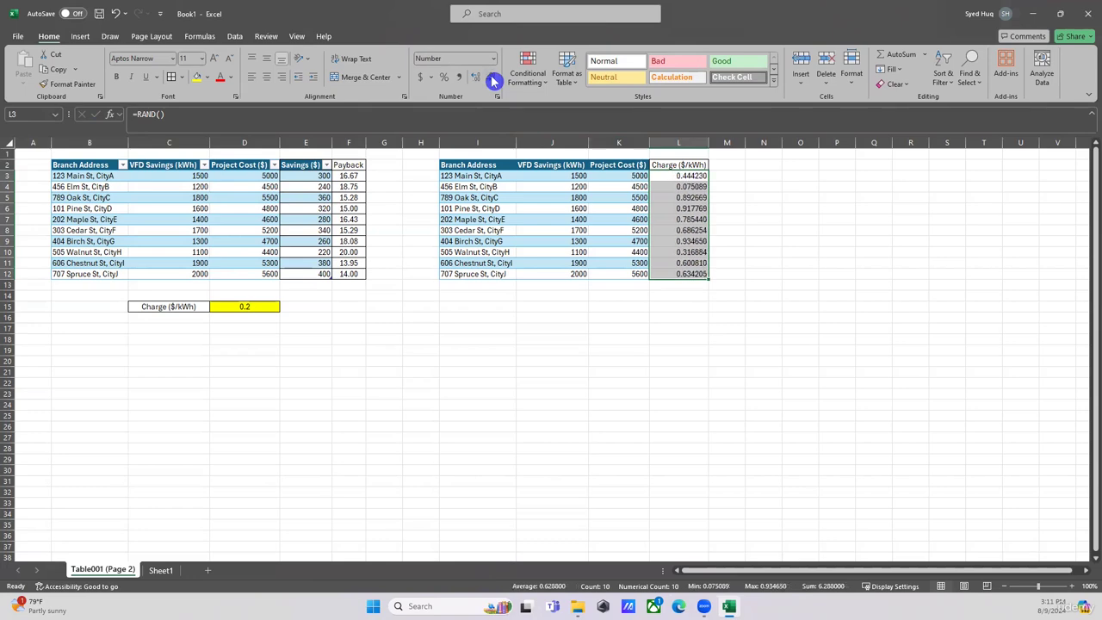
left_click(493, 78)
left_click(493, 78)
left_click(493, 78)
left_click(493, 78)
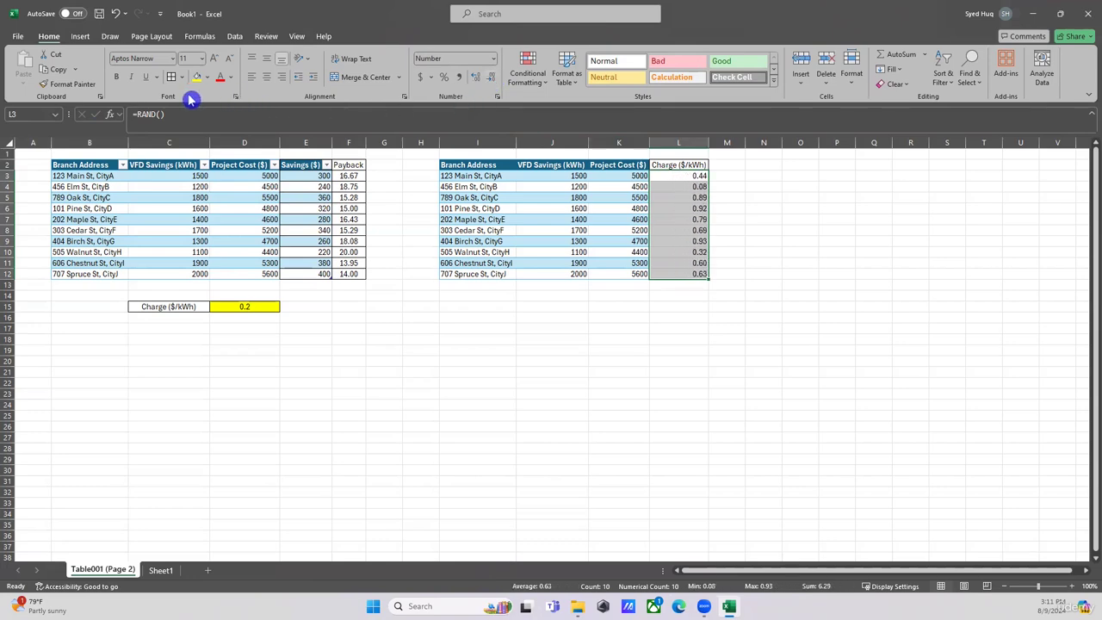
left_click(268, 77)
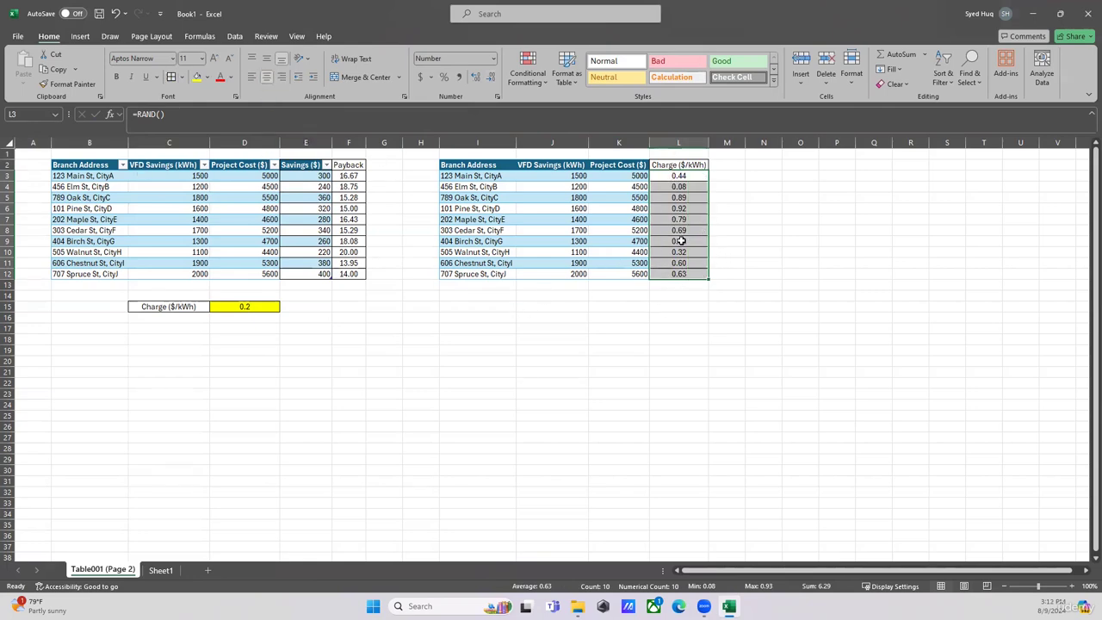
Step: Copy the Savings ($) column range E2:E12 to cell M2
left_click(728, 167)
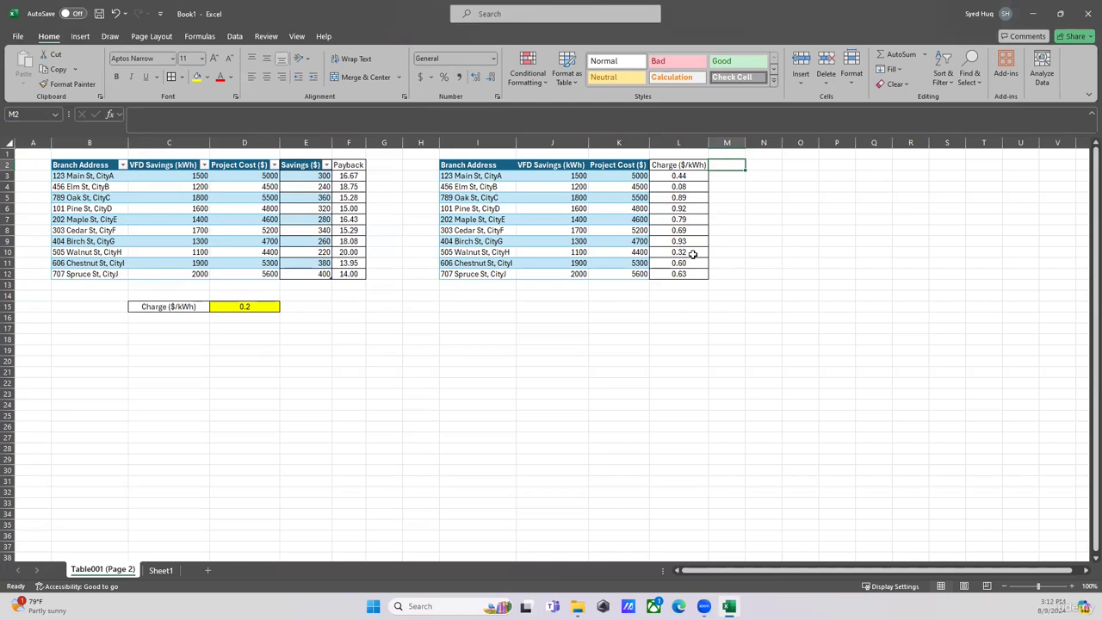
left_click_drag(310, 168, 308, 274)
key("ctrl+c")
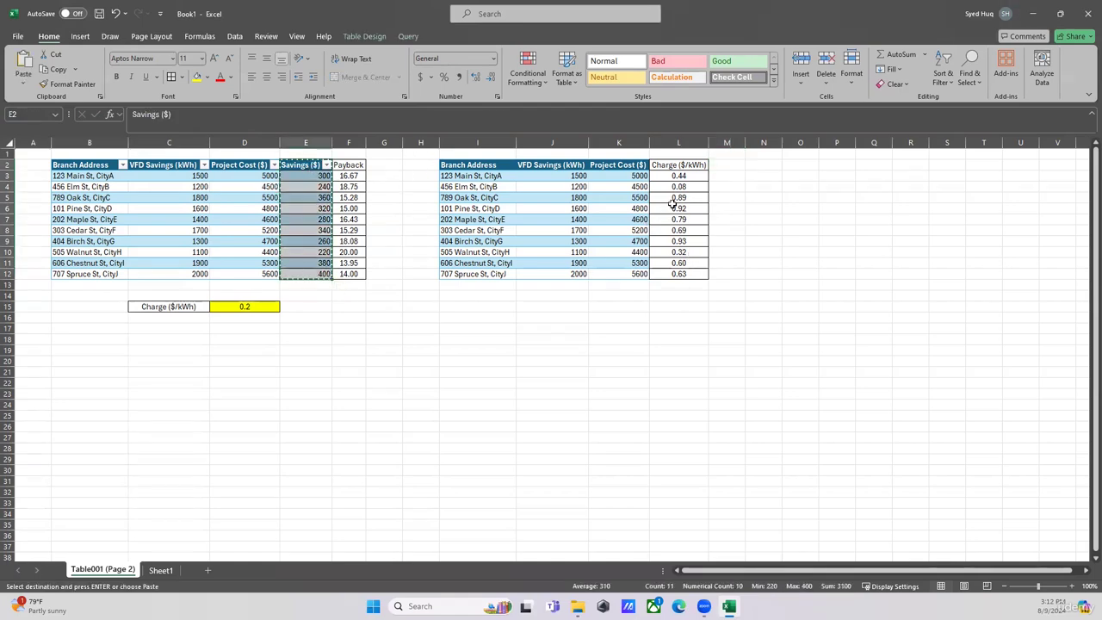
left_click(730, 166)
key("ctrl+v")
left_click(730, 175)
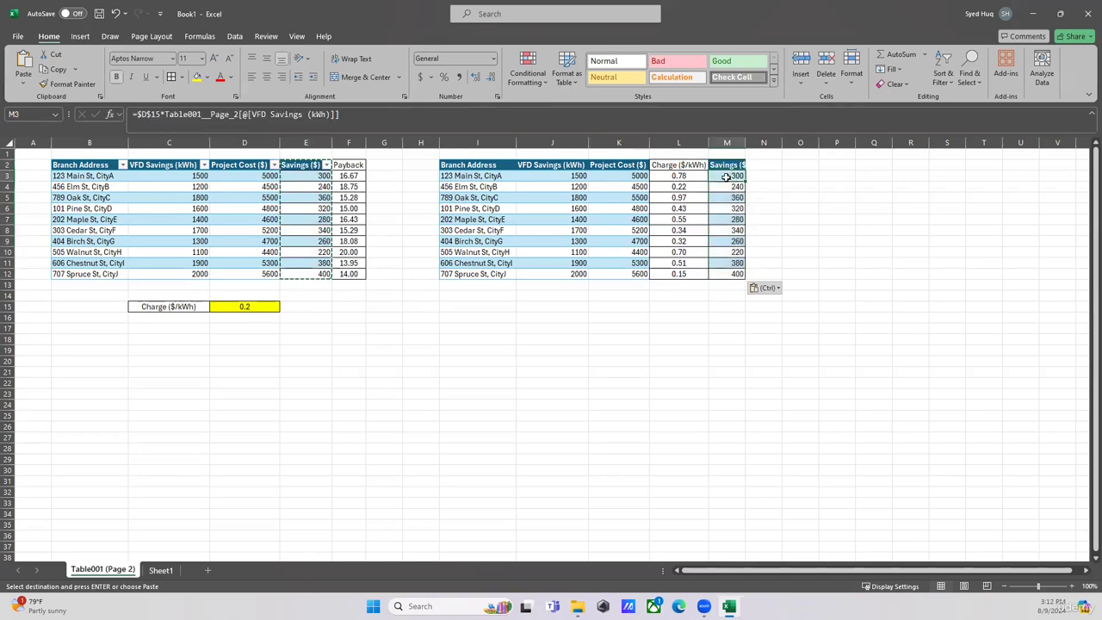
left_click(188, 114)
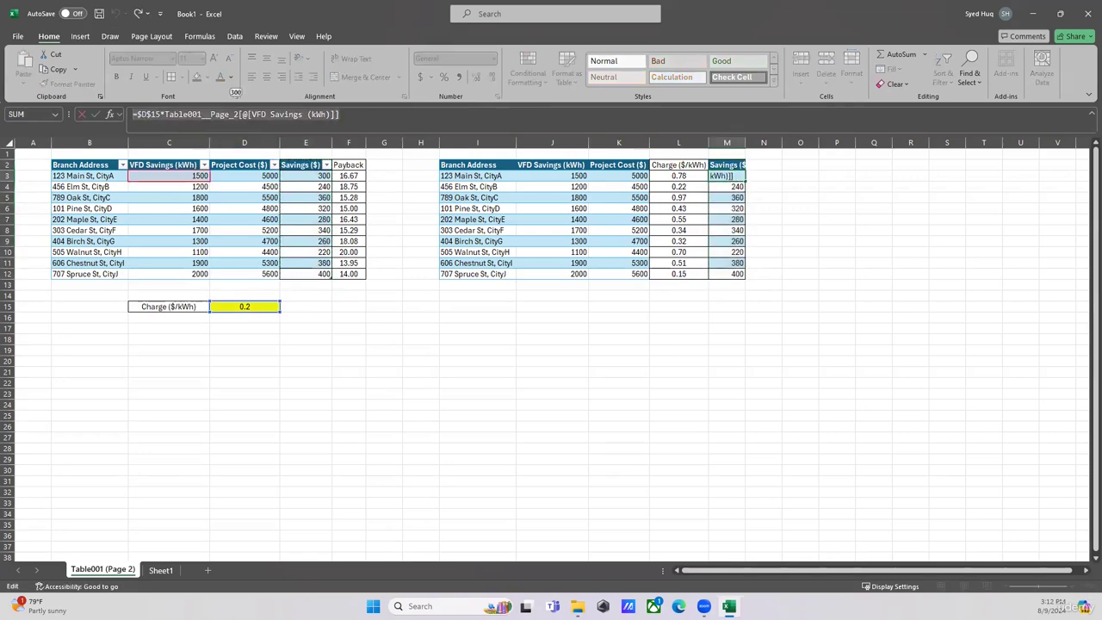
key("BackSpace")
key("Escape")
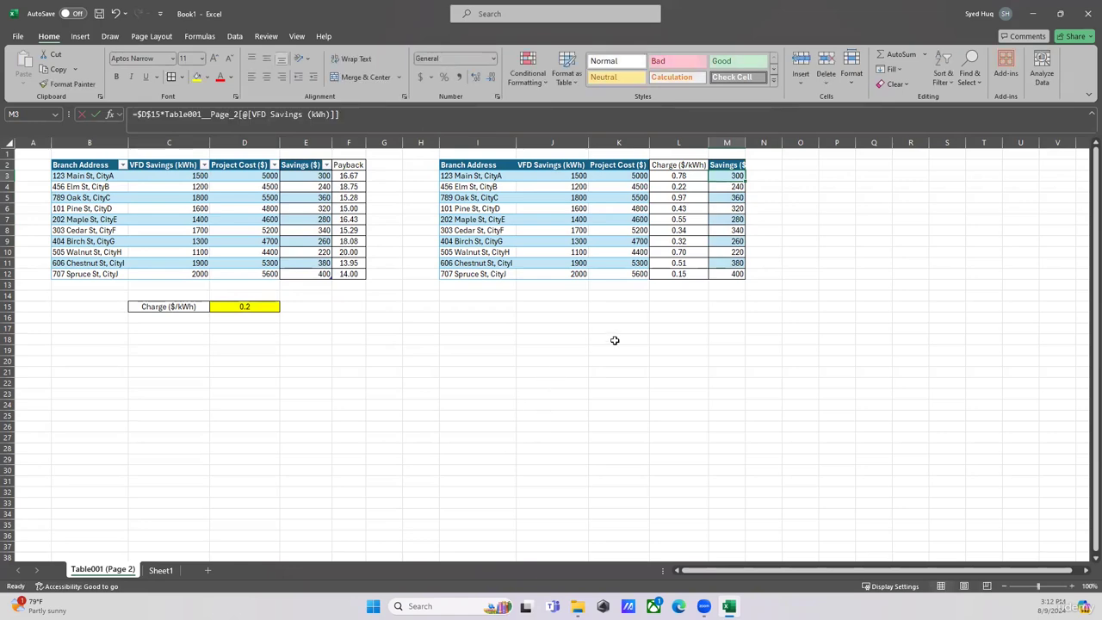
left_click(727, 143)
right_click(726, 144)
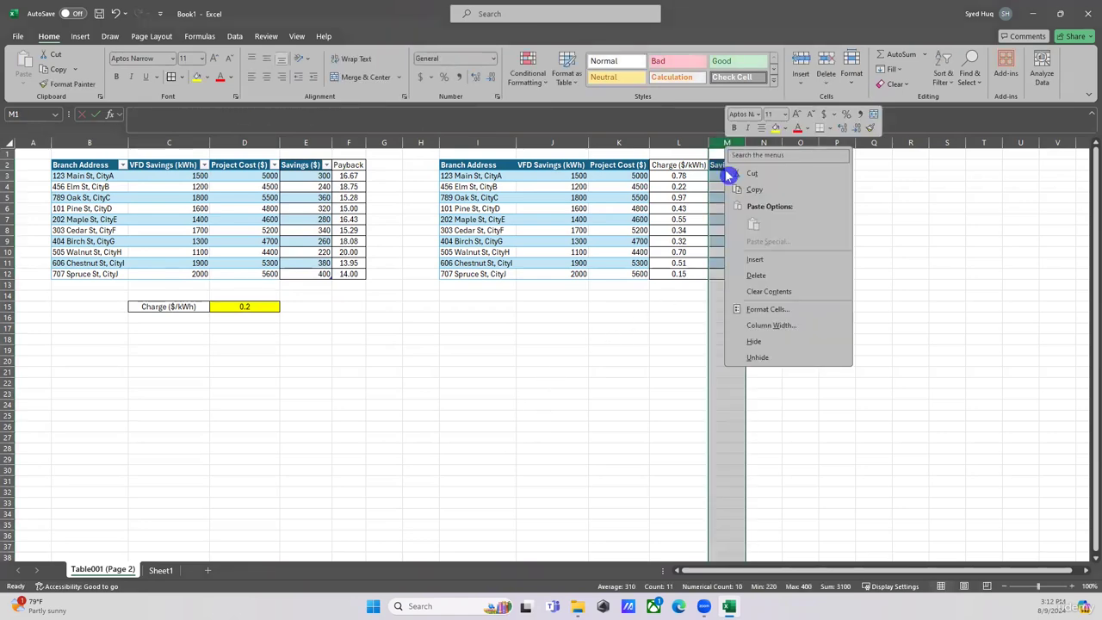
left_click(632, 310)
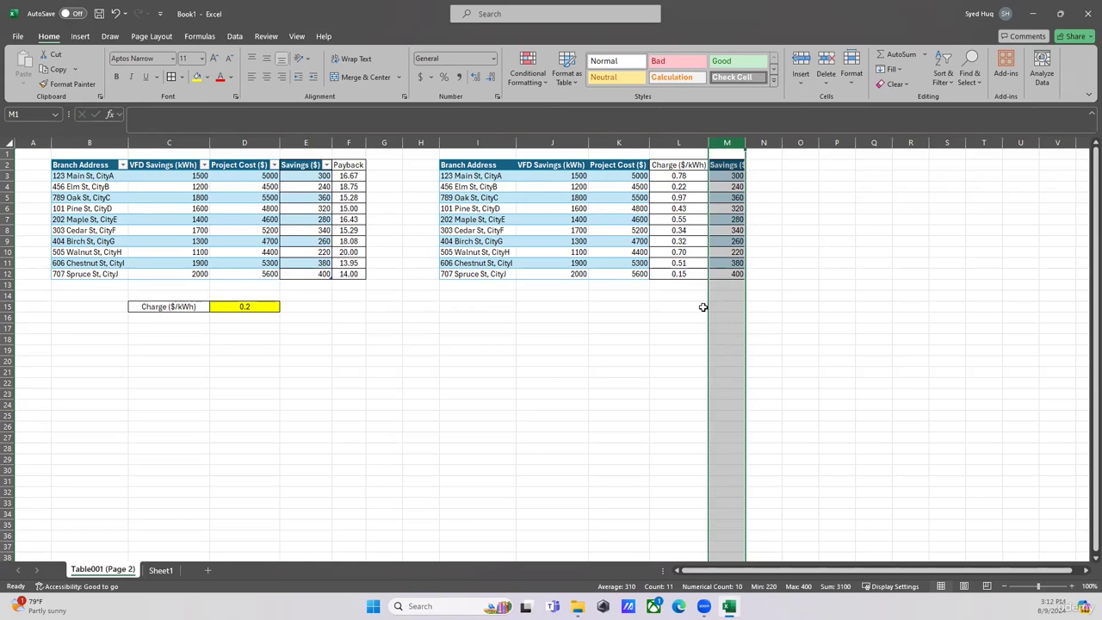
Step: Calculate the savings in M3 as VFD Savings (kWh) times Charge ($/kWh) with =J3*L3, and fill the formula down to M12
left_click(724, 176)
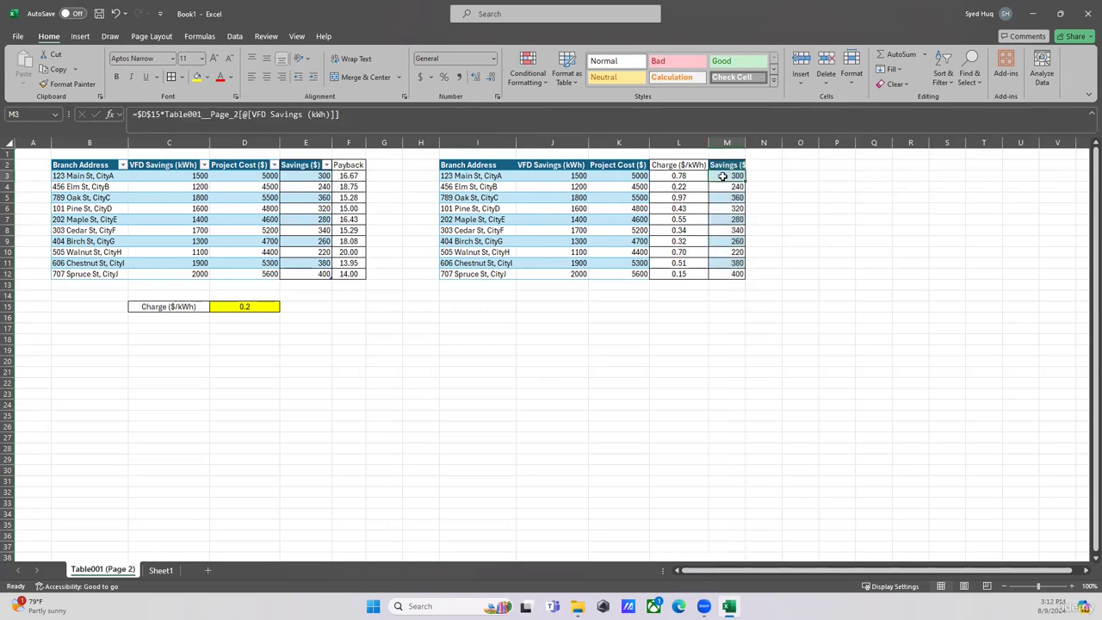
type("=")
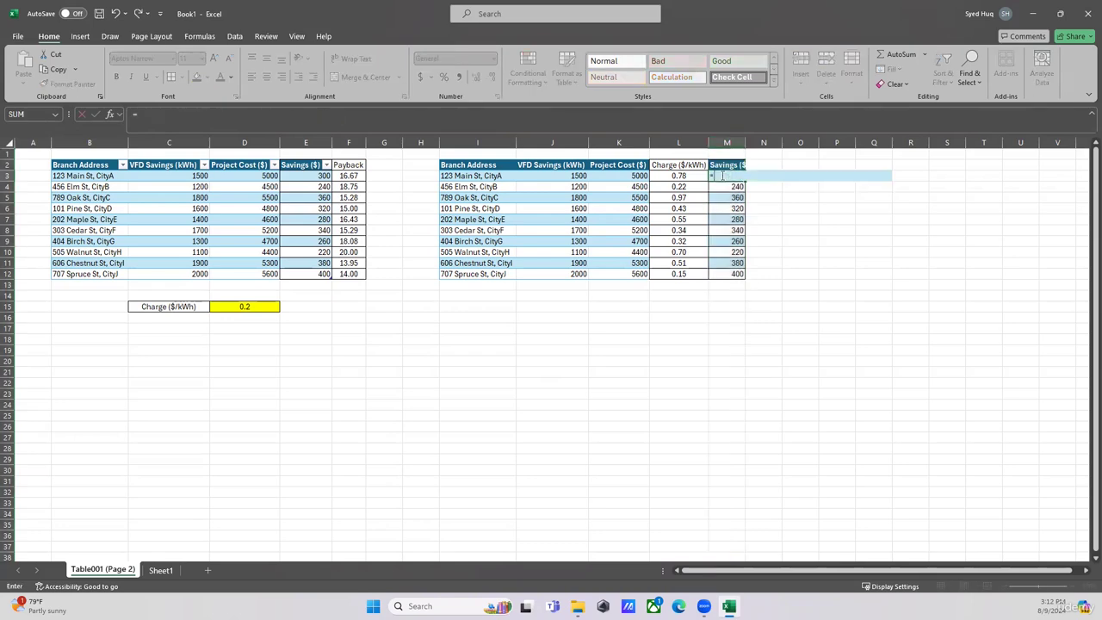
left_click(573, 176)
type("*")
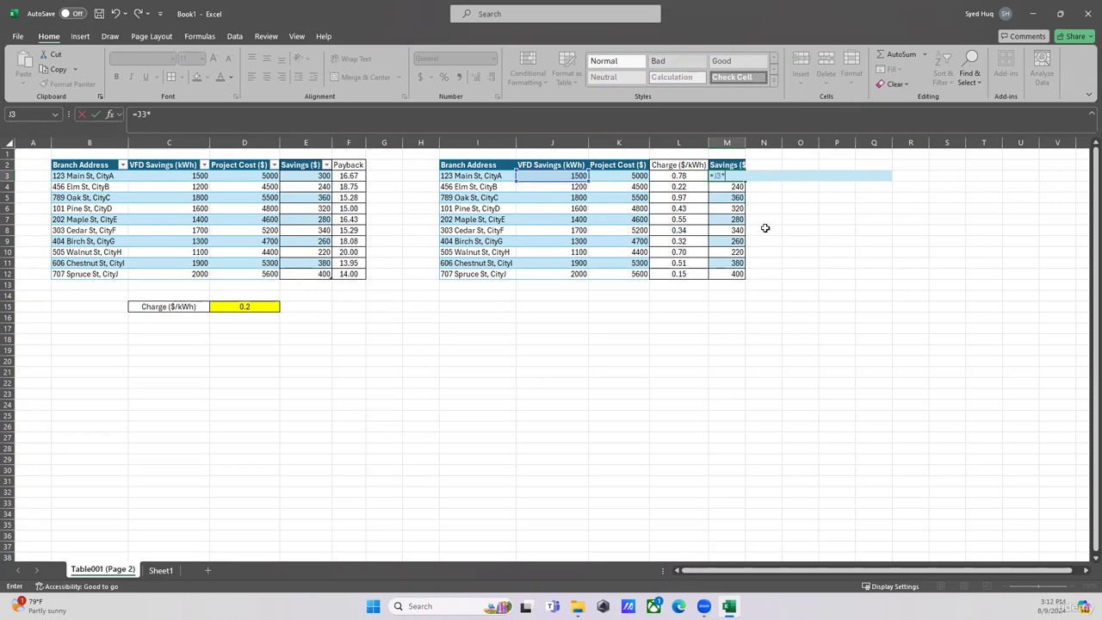
left_click(678, 176)
key("Return")
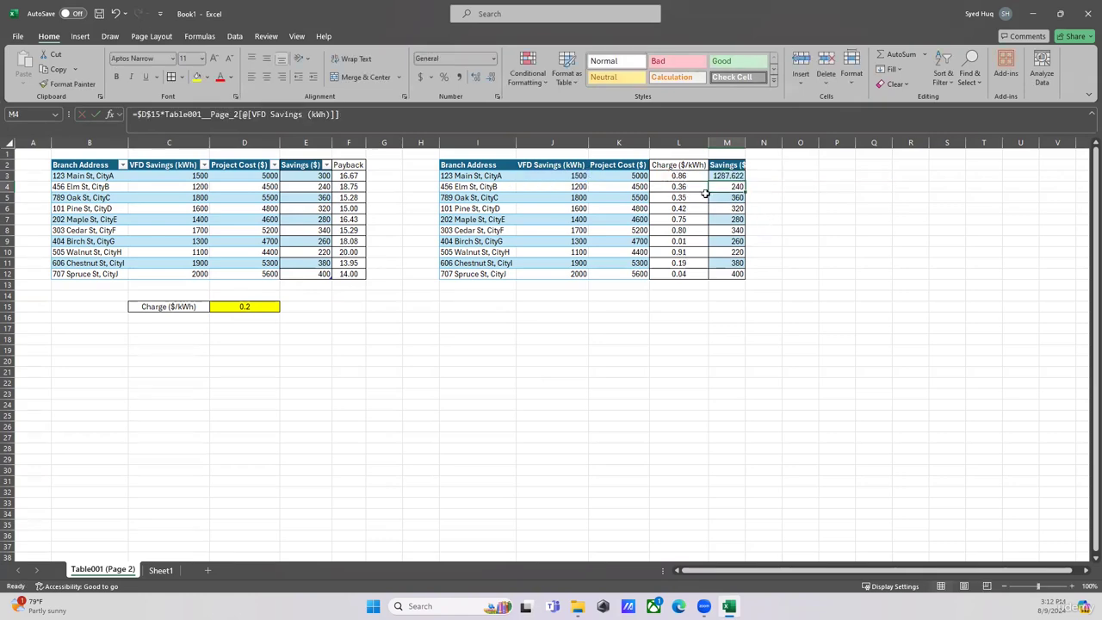
left_click(739, 175)
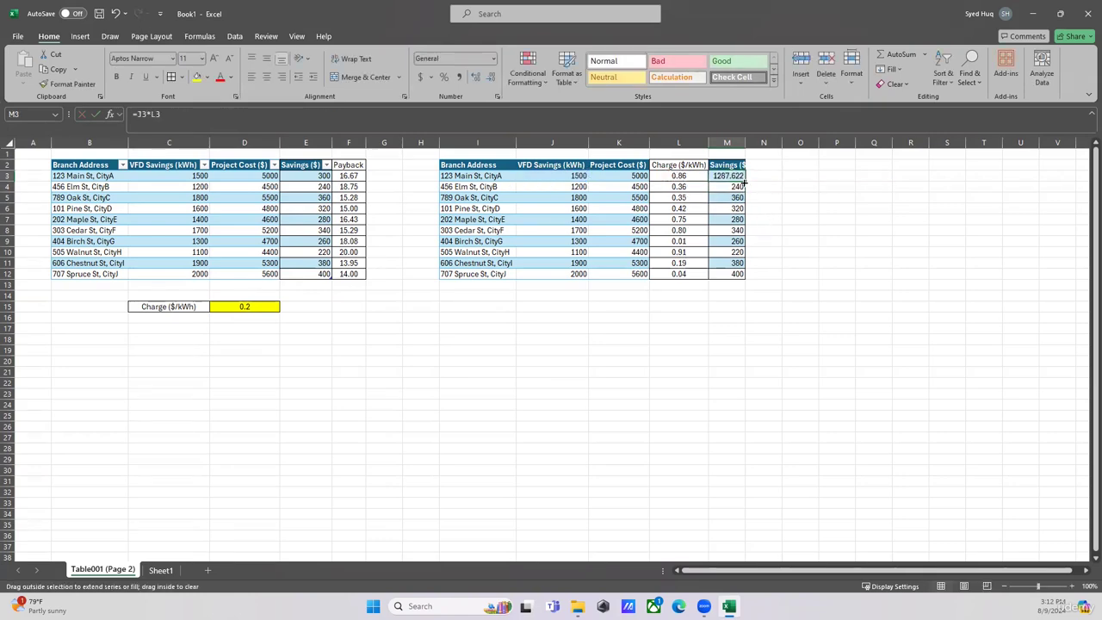
double_click(744, 180)
Step: Convert the RAND formulas in L3:L12 to fixed numbers by copying the range and pasting it over itself as values
left_click_drag(678, 176, 681, 271)
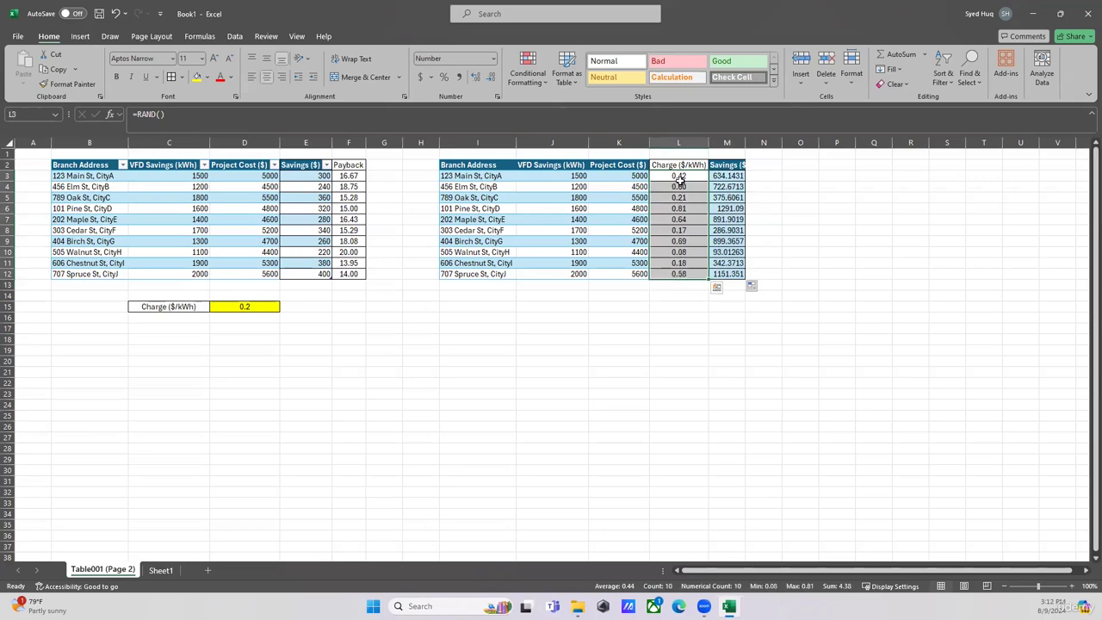
right_click(673, 198)
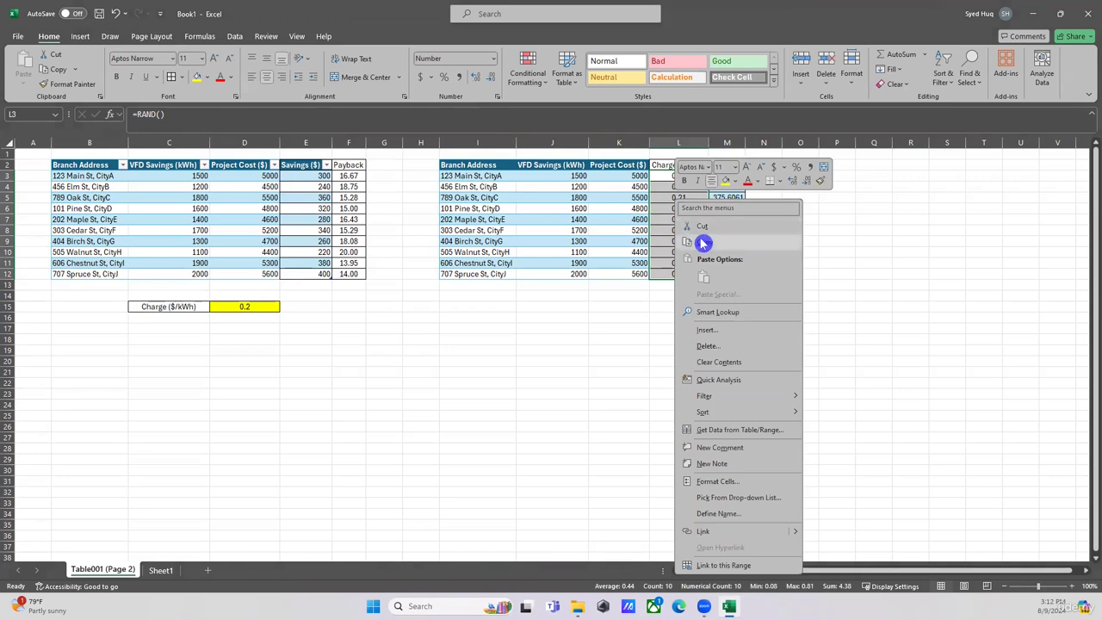
left_click(697, 239)
right_click(691, 195)
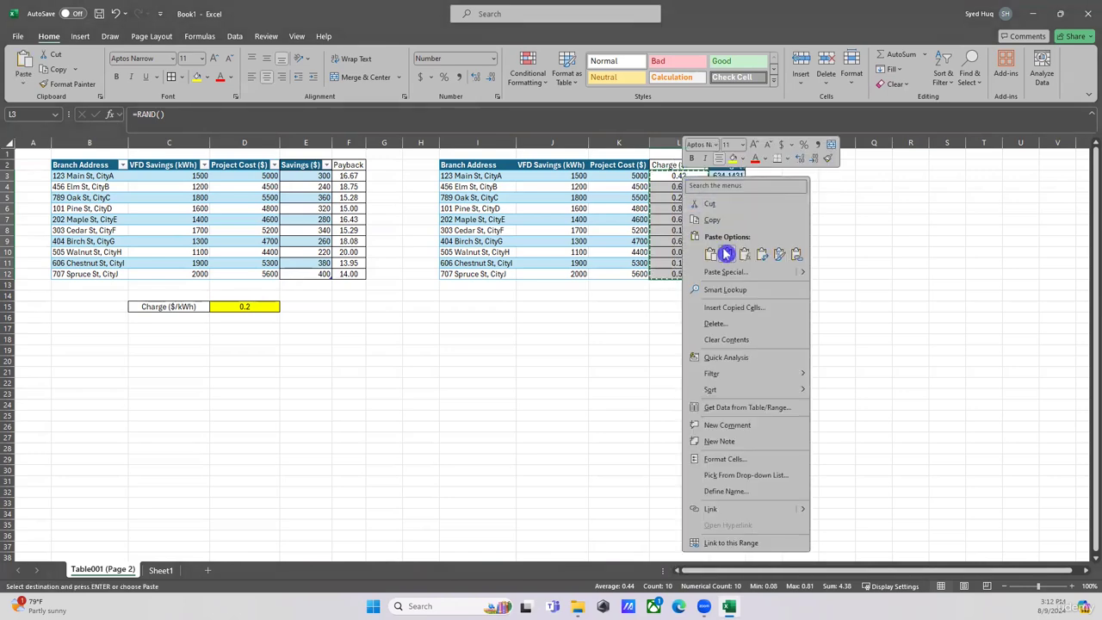
left_click(723, 250)
left_click(695, 350)
left_click(681, 178)
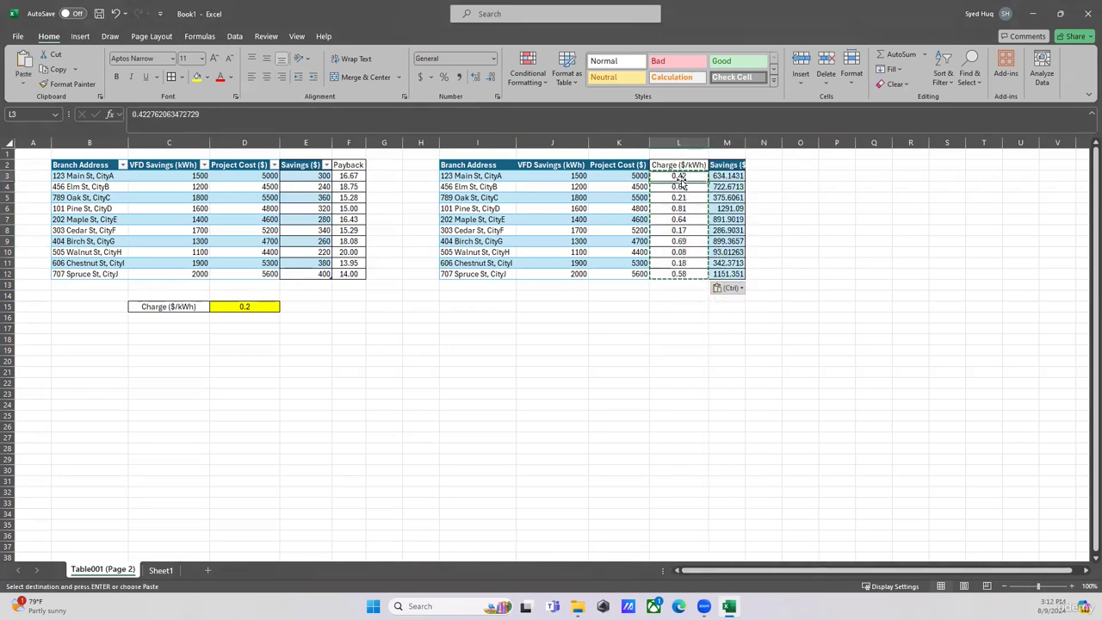
key("Escape")
left_click(825, 291)
Step: Fit the width of column M to its contents and check the cell references in the M3 savings formula
double_click(743, 141)
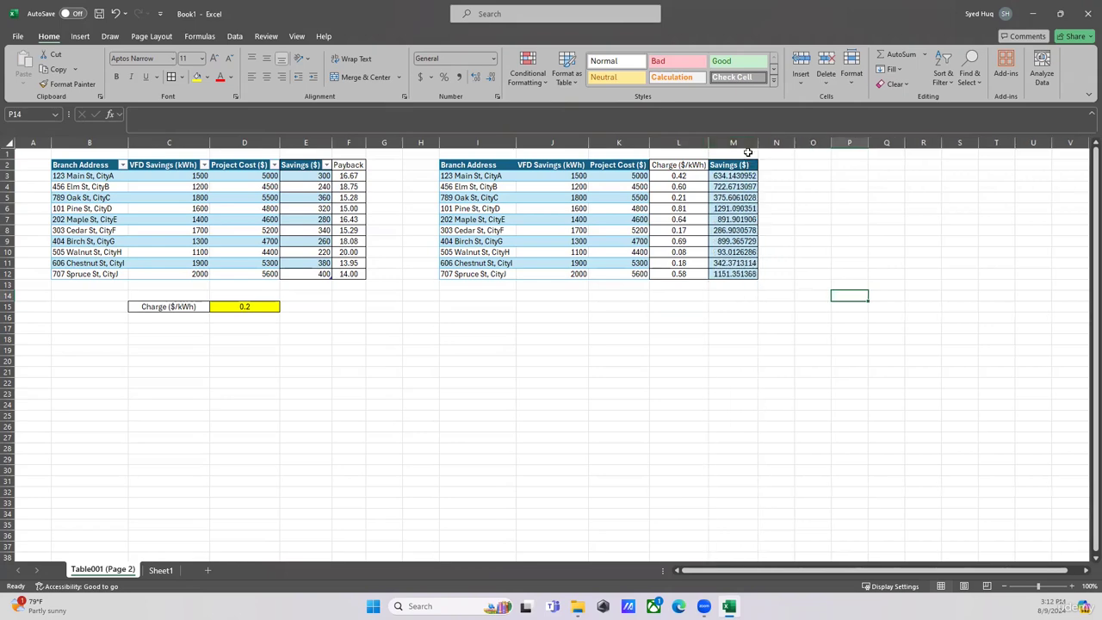
left_click(746, 176)
left_click(139, 110)
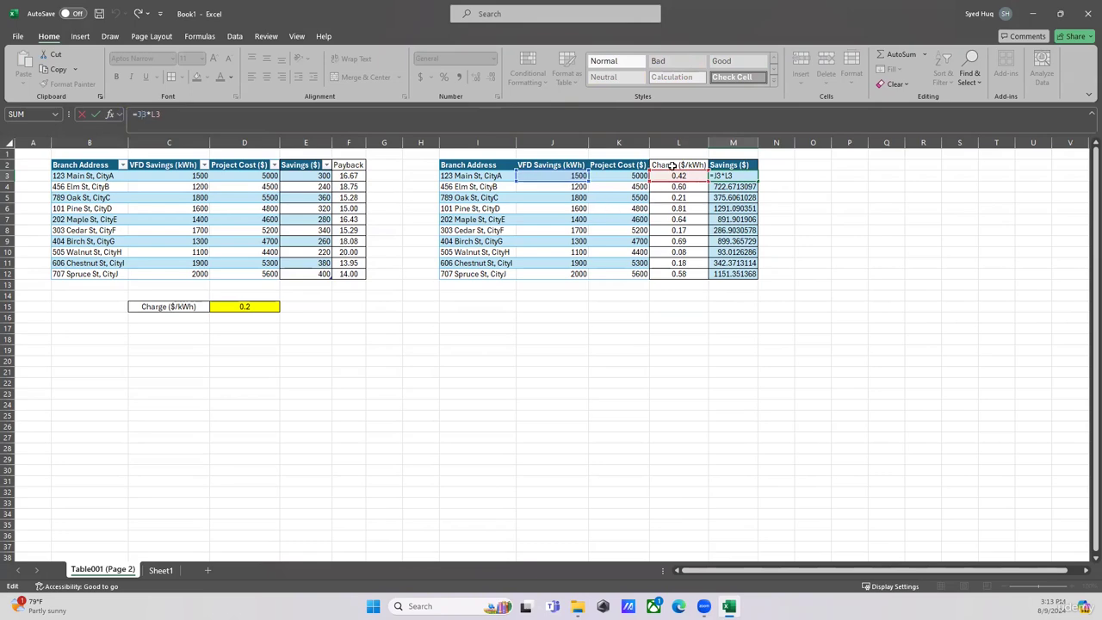
left_click(885, 222)
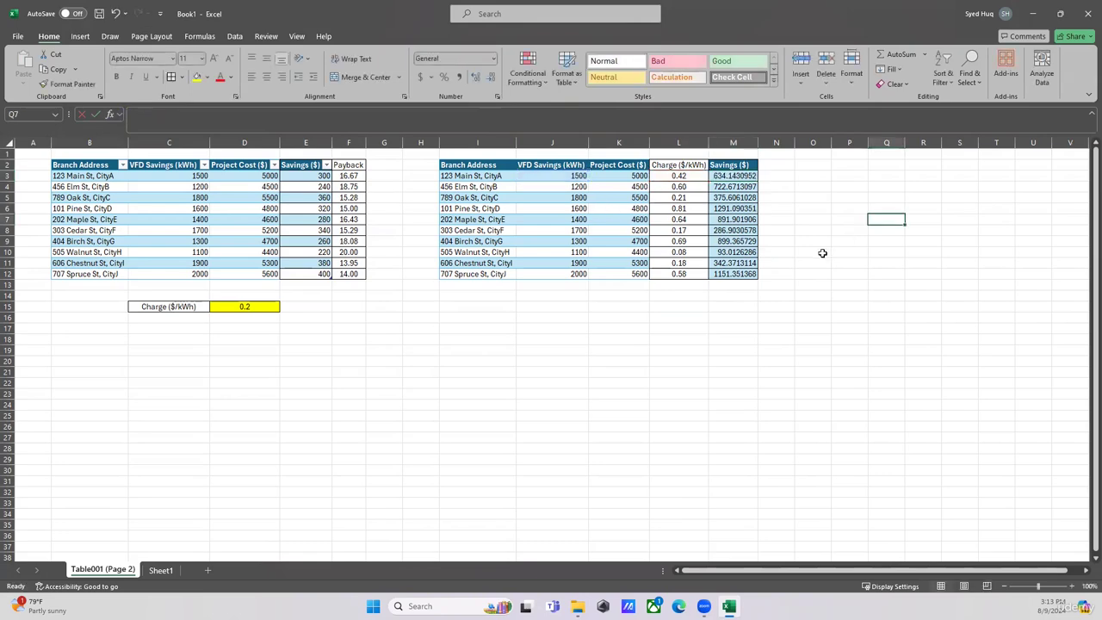
Step: Format the savings values in M3:M12 with two decimal places and centre alignment
left_click_drag(732, 176, 731, 274)
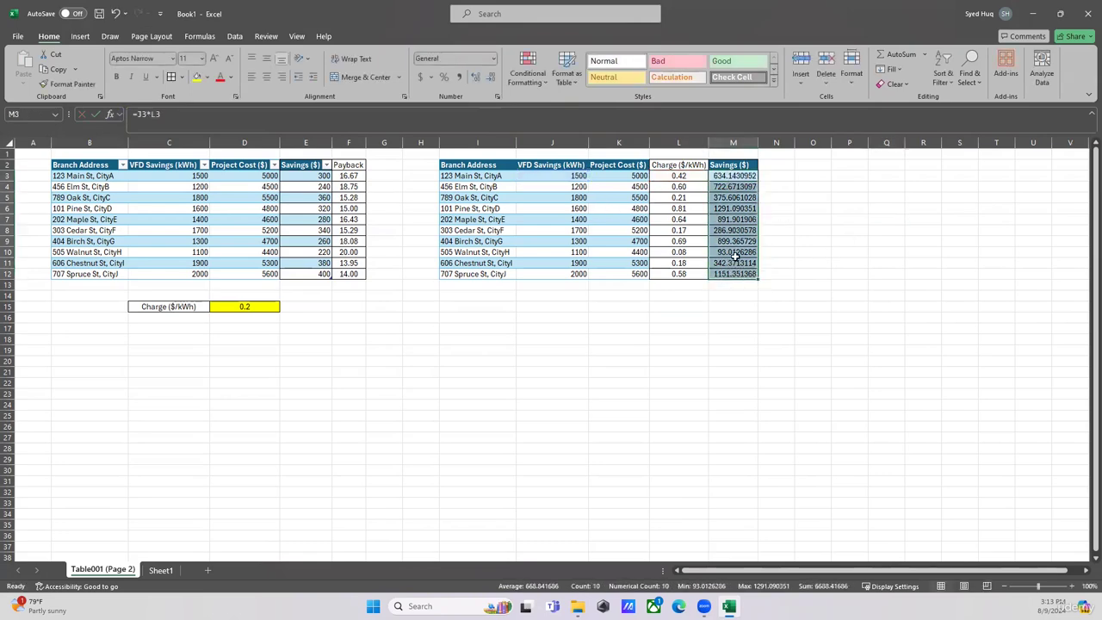
left_click(487, 78)
left_click(487, 77)
left_click(487, 78)
left_click(487, 77)
left_click(488, 77)
left_click(488, 78)
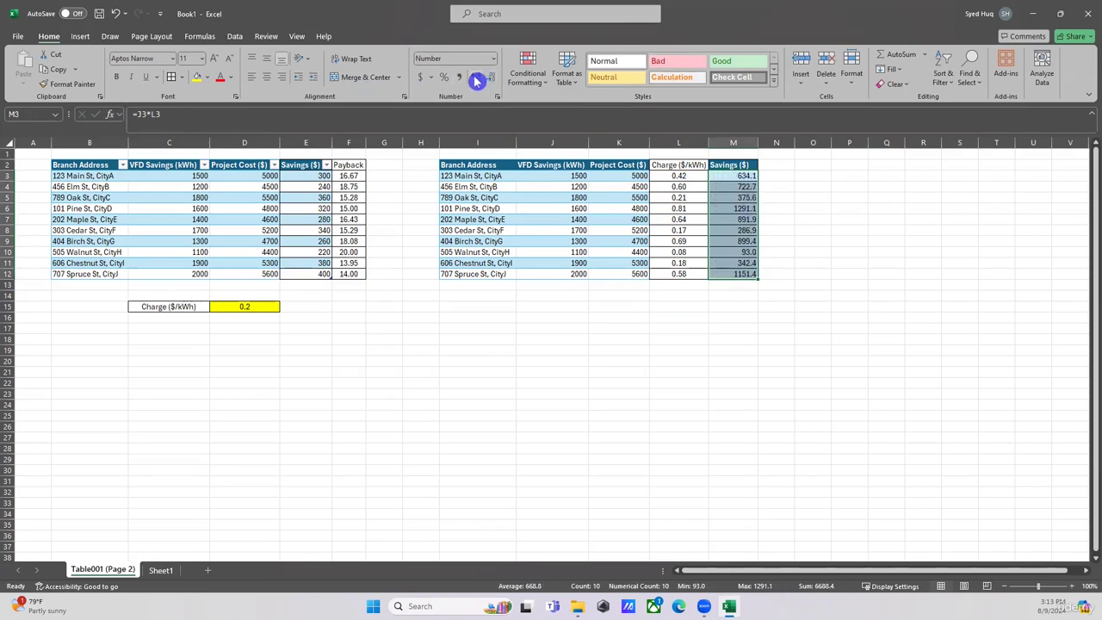
left_click(471, 78)
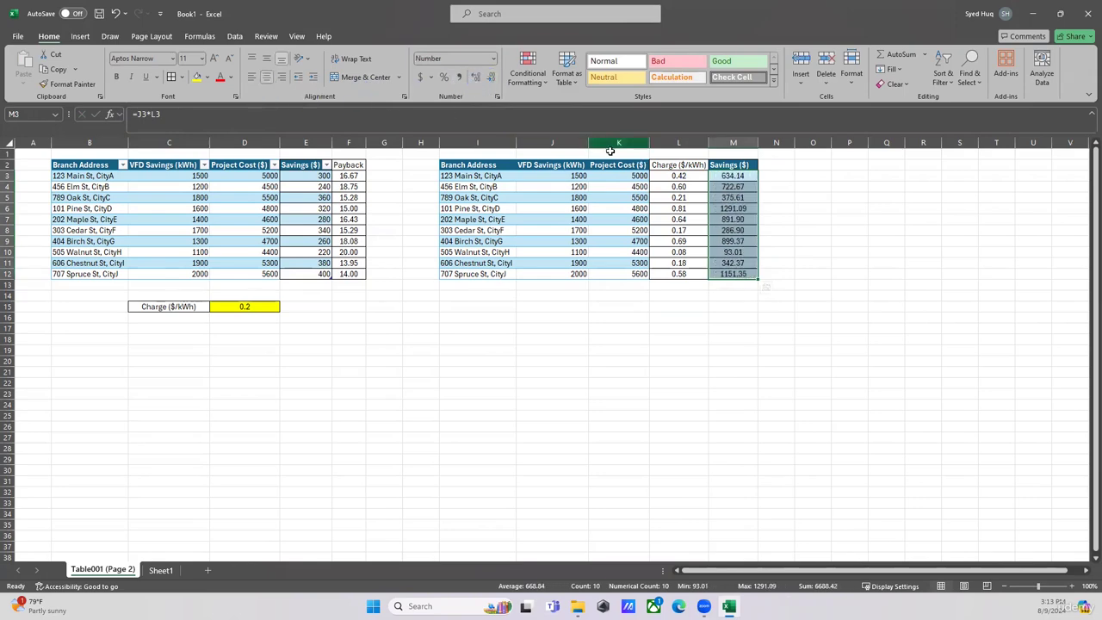
left_click(728, 317)
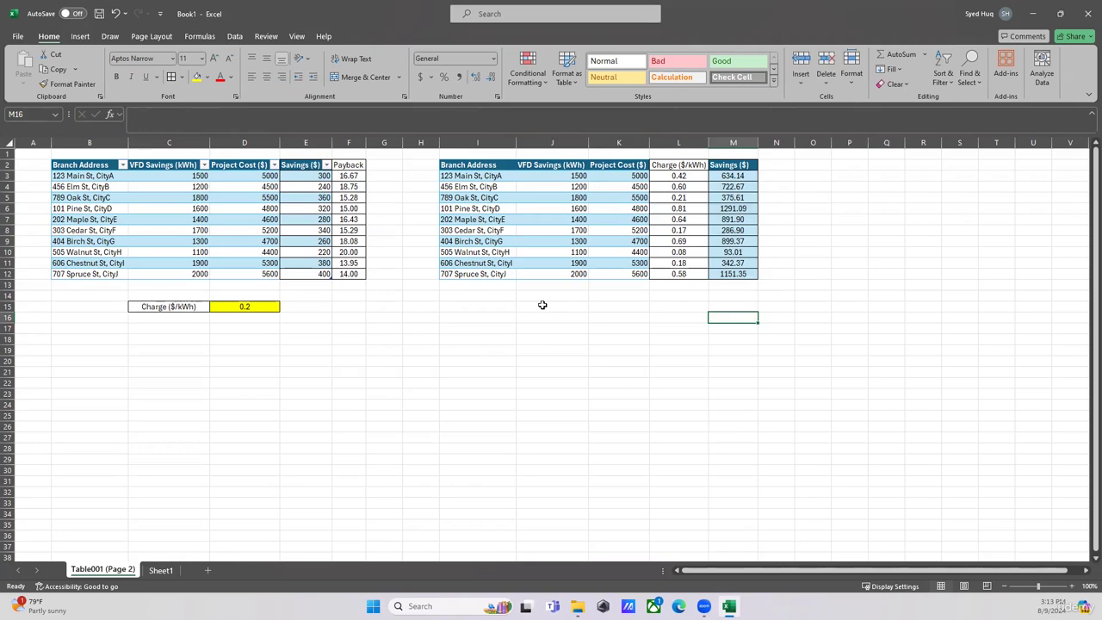
Step: Enter the header "Payback" in N2 beside the second table's Savings ($) column
left_click(570, 305)
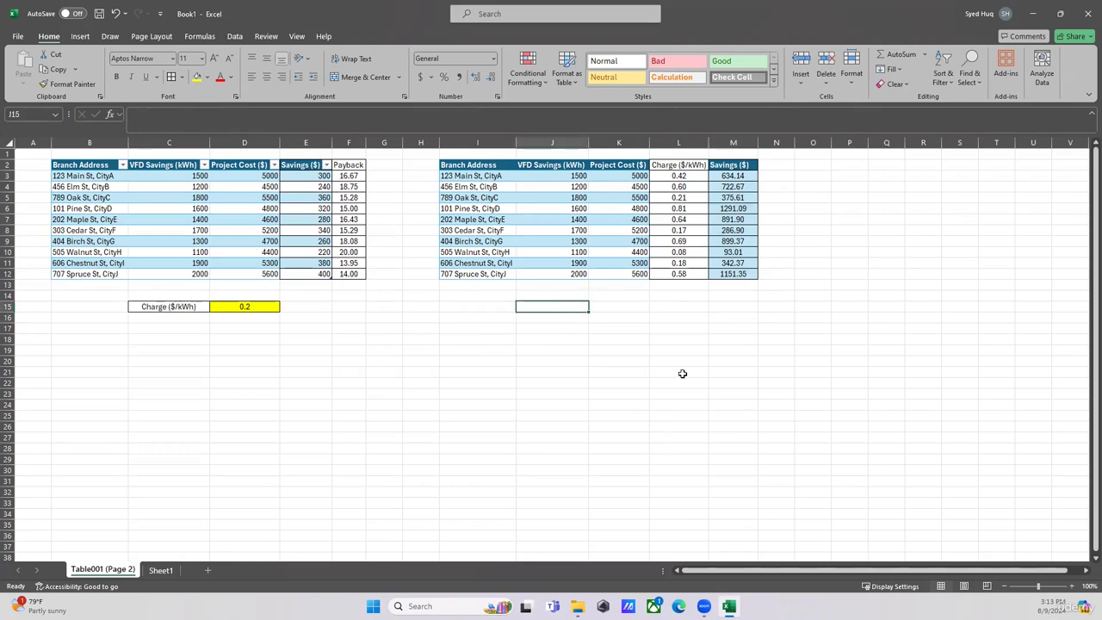
left_click(770, 164)
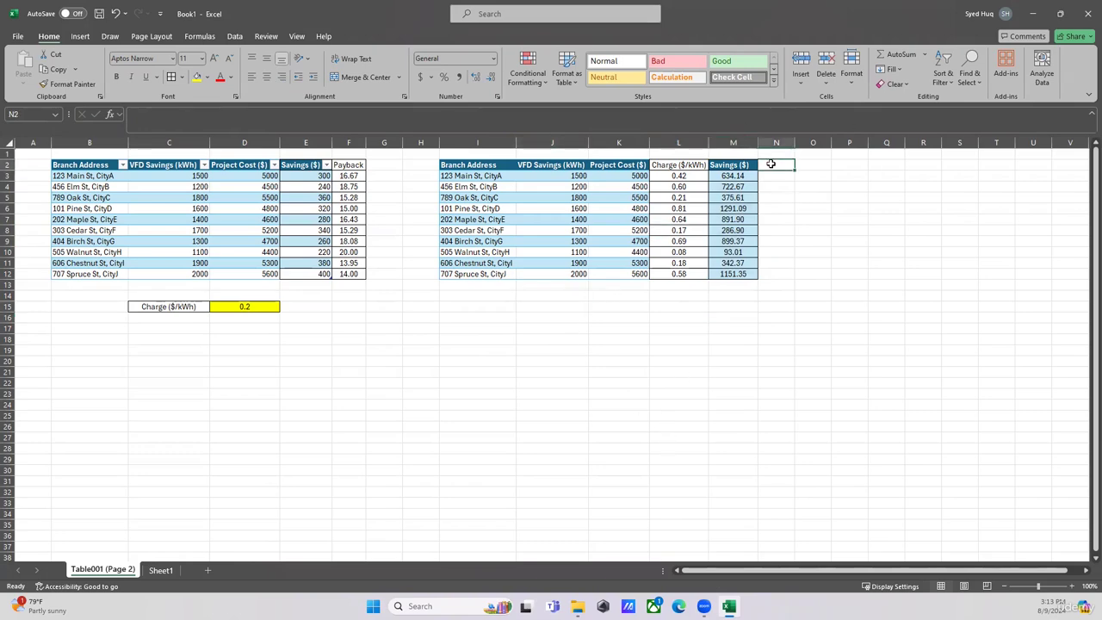
type("Payback")
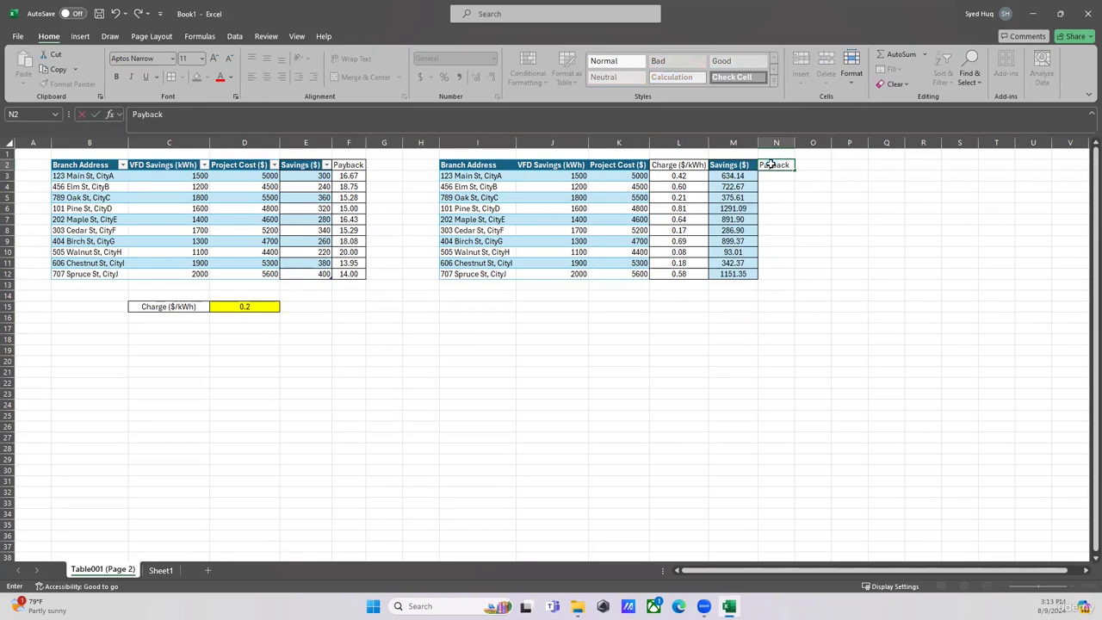
key("Return")
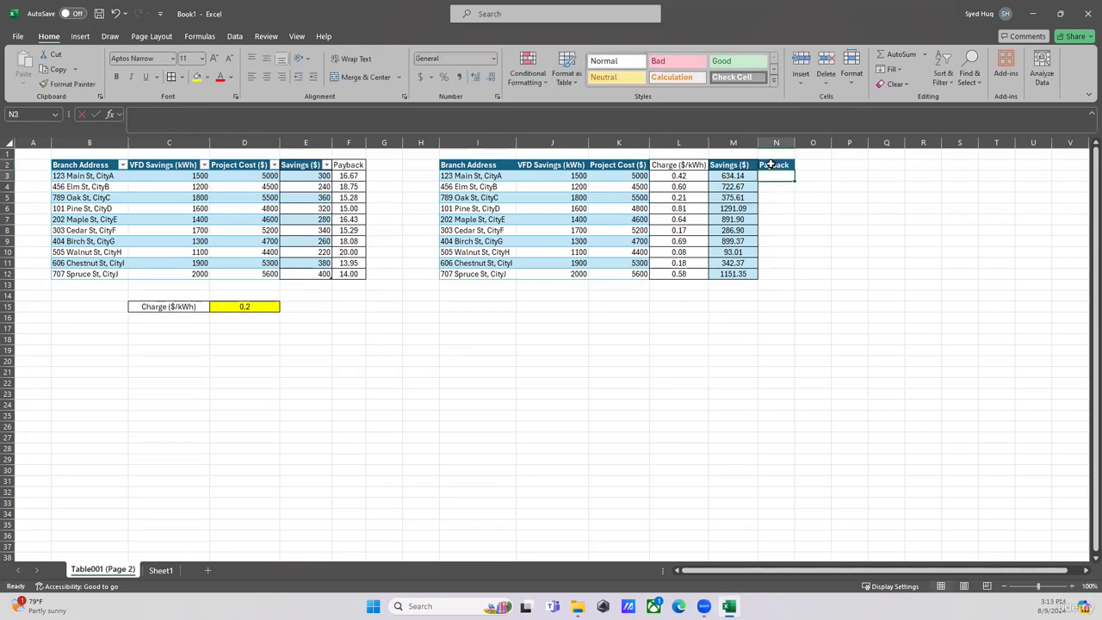
Step: Calculate the payback in N3 as Project Cost divided by Savings with =K3/M3, and fill the formula down to N12
type("=")
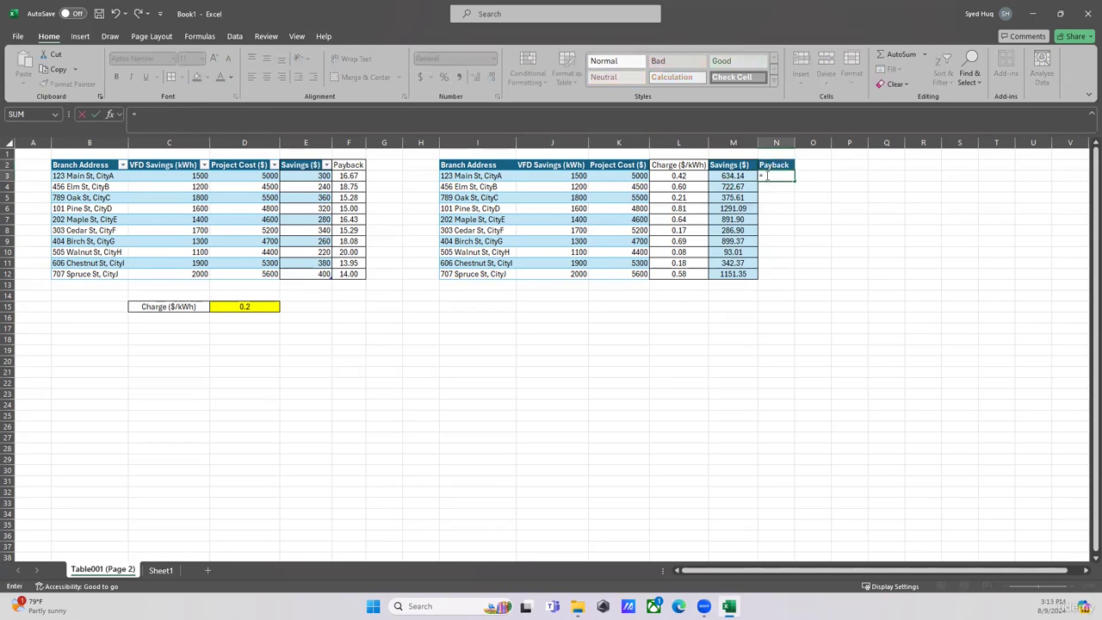
left_click(639, 175)
type("/")
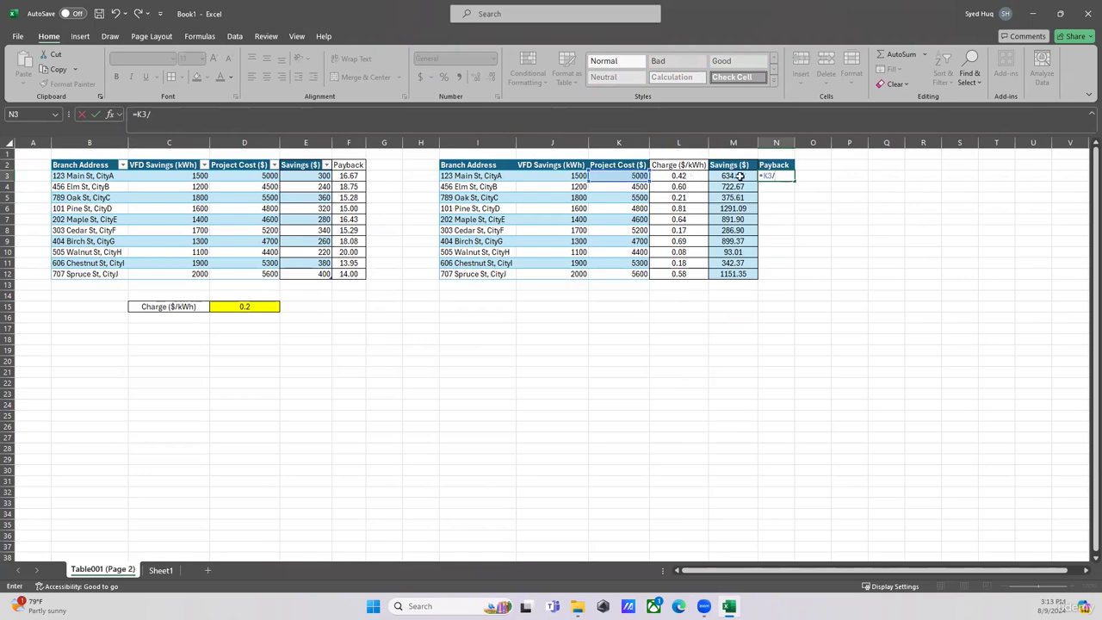
left_click(746, 177)
key("Return")
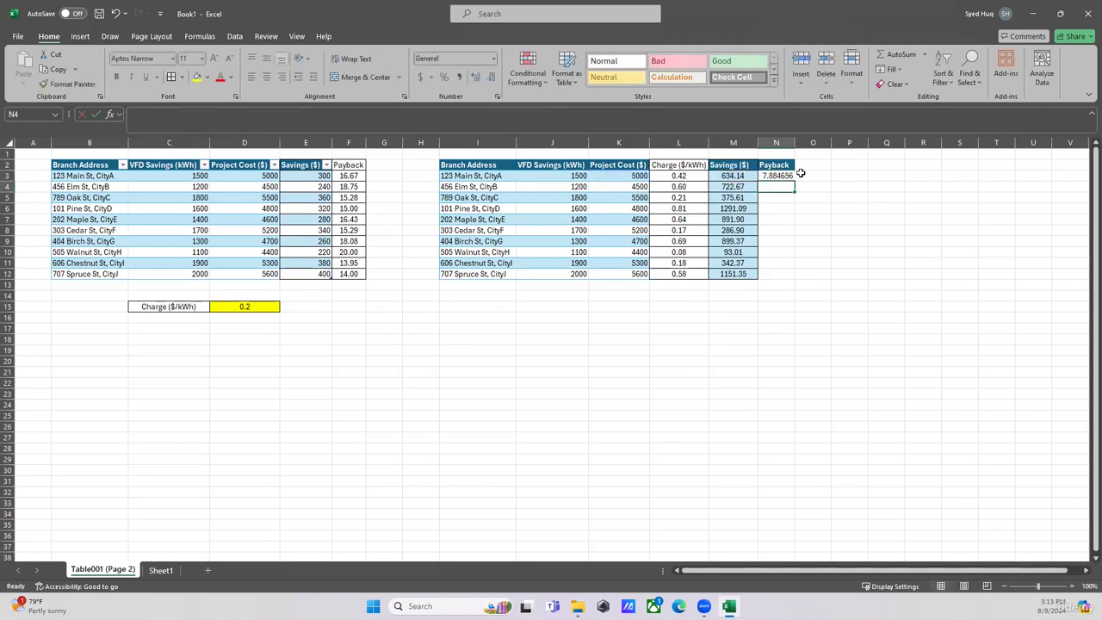
left_click(779, 175)
double_click(794, 181)
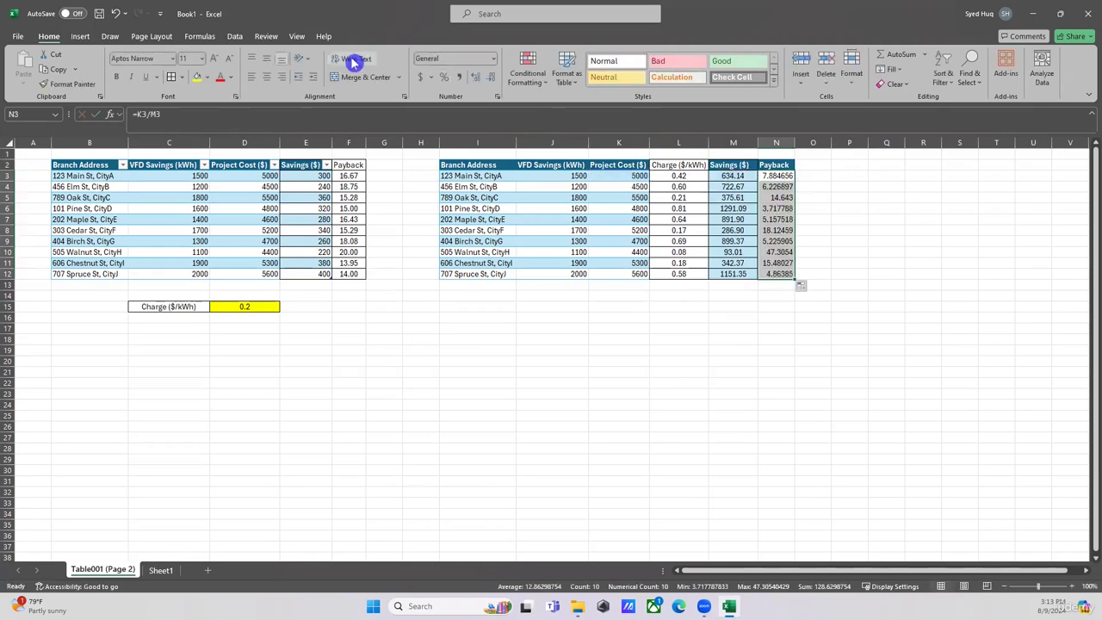
Step: Format the payback values in N3:N12 with two decimal places and centre alignment
left_click(492, 78)
left_click(492, 79)
left_click(492, 78)
left_click(492, 79)
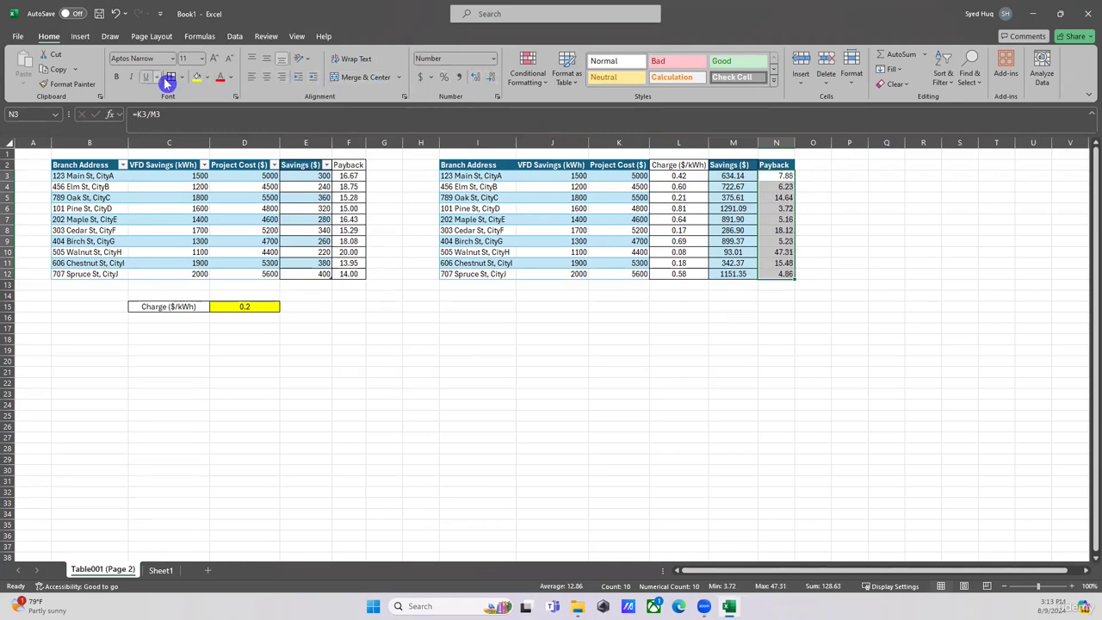
left_click(267, 77)
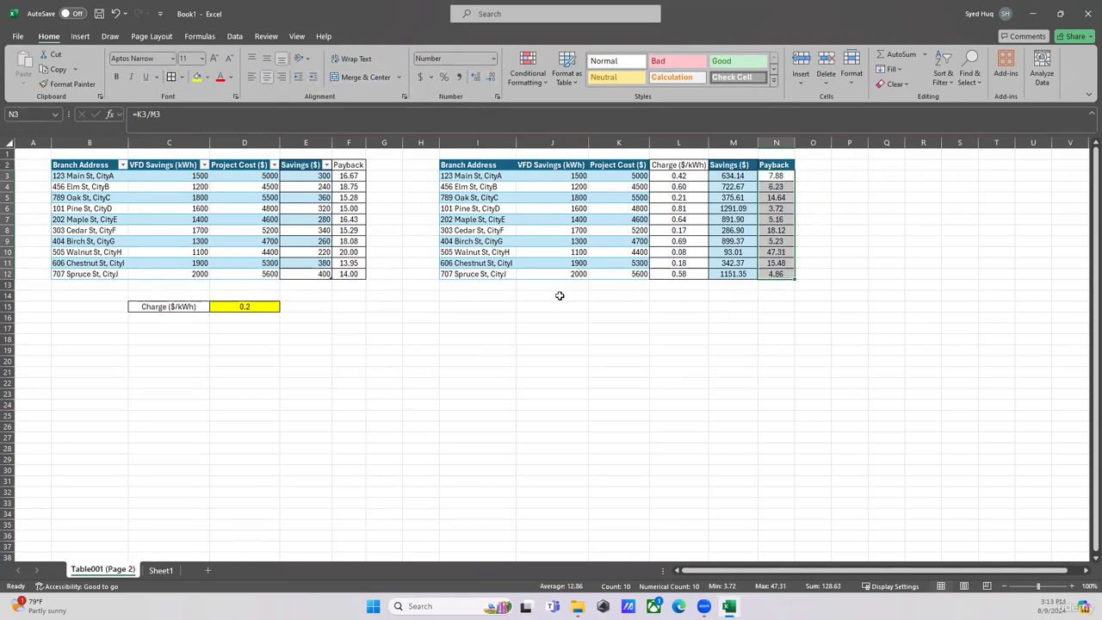
Step: Copy the cell formatting of M3 to N3 and extend it down the Payback column to N12
left_click(207, 79)
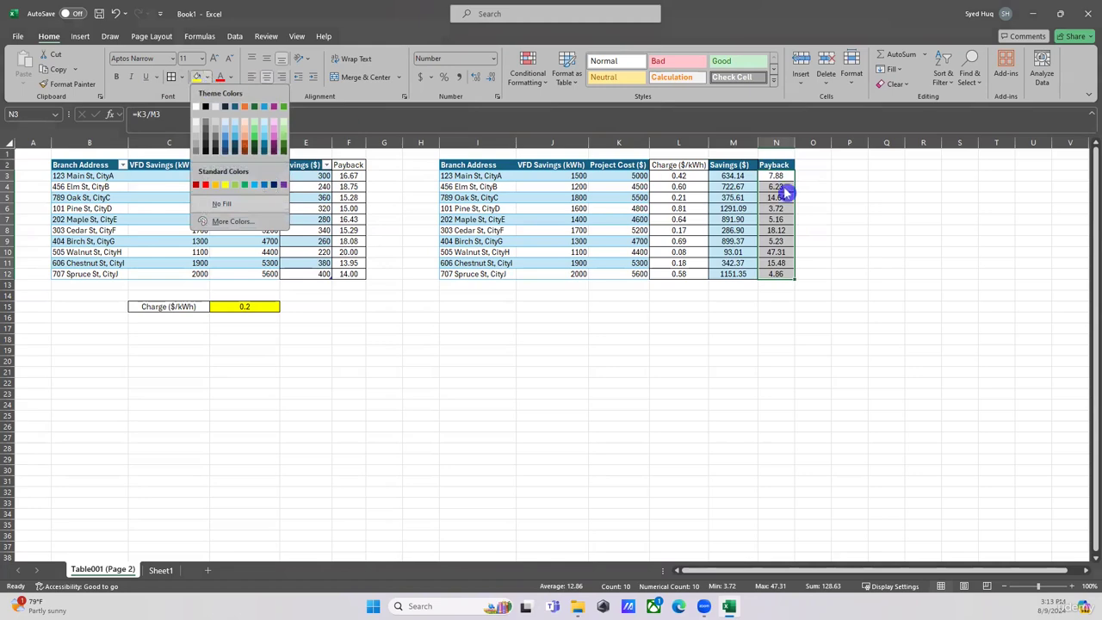
left_click(720, 178)
left_click(720, 179)
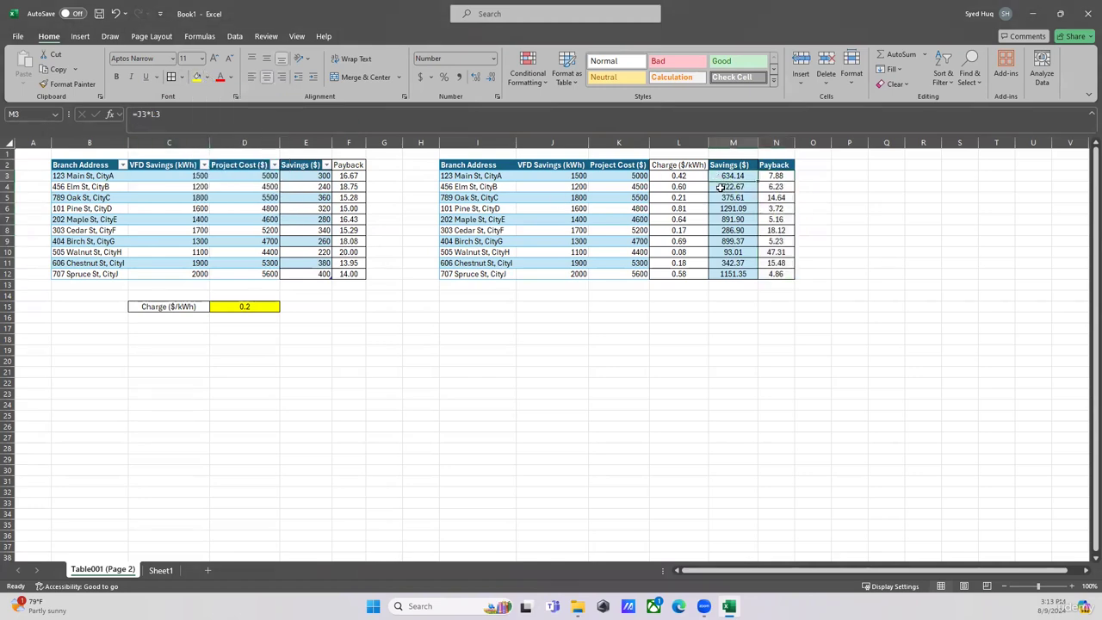
left_click(69, 84)
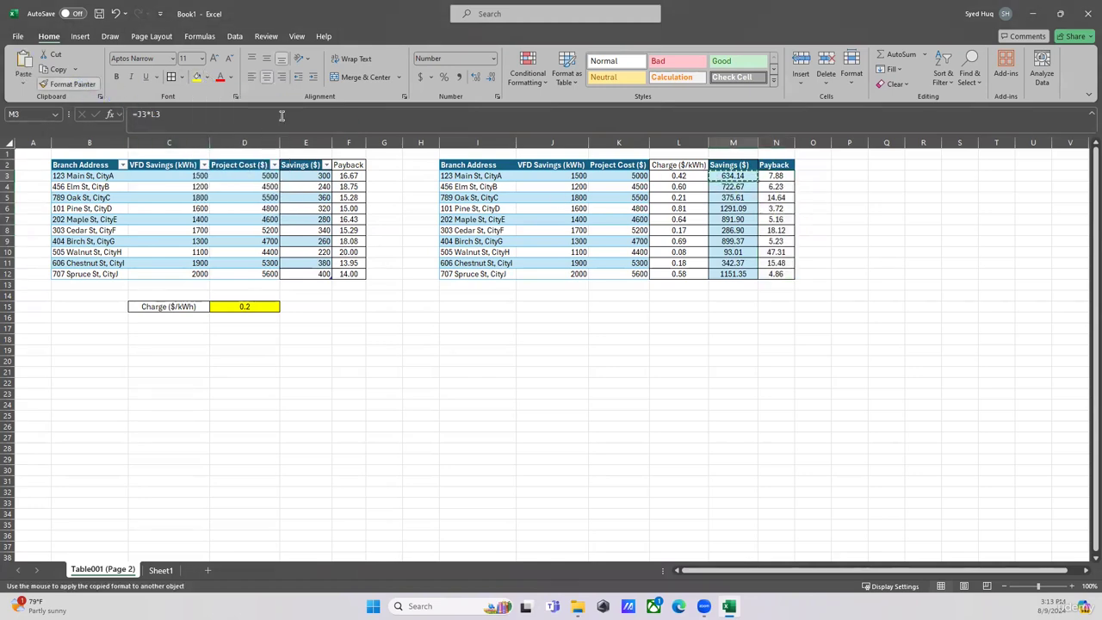
left_click(778, 176)
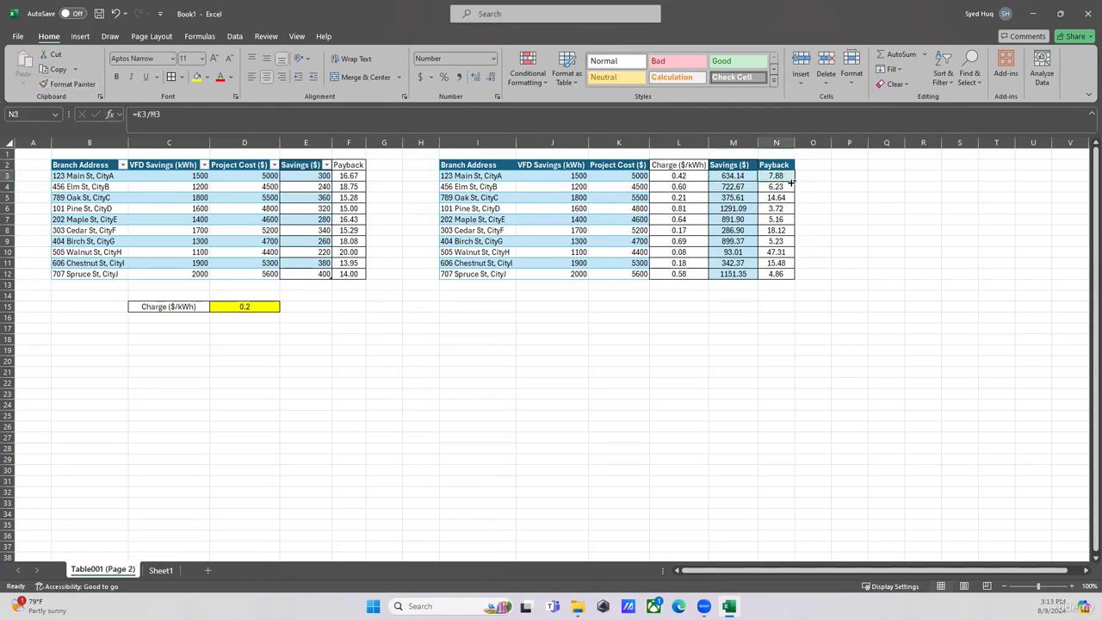
left_click_drag(792, 181, 803, 277)
left_click(834, 430)
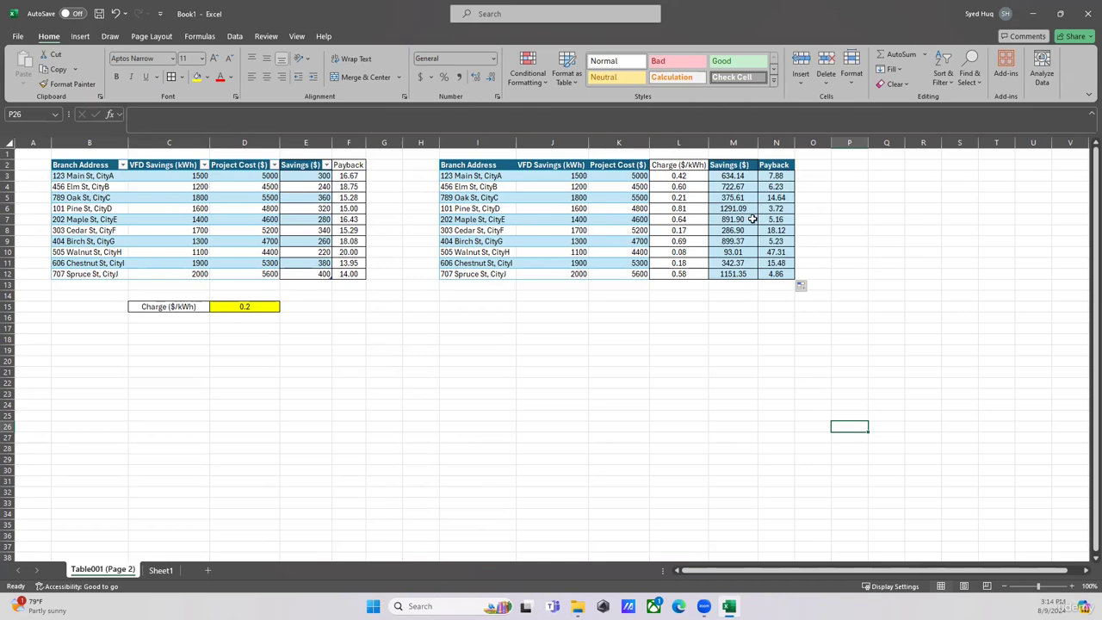
left_click_drag(779, 175, 776, 274)
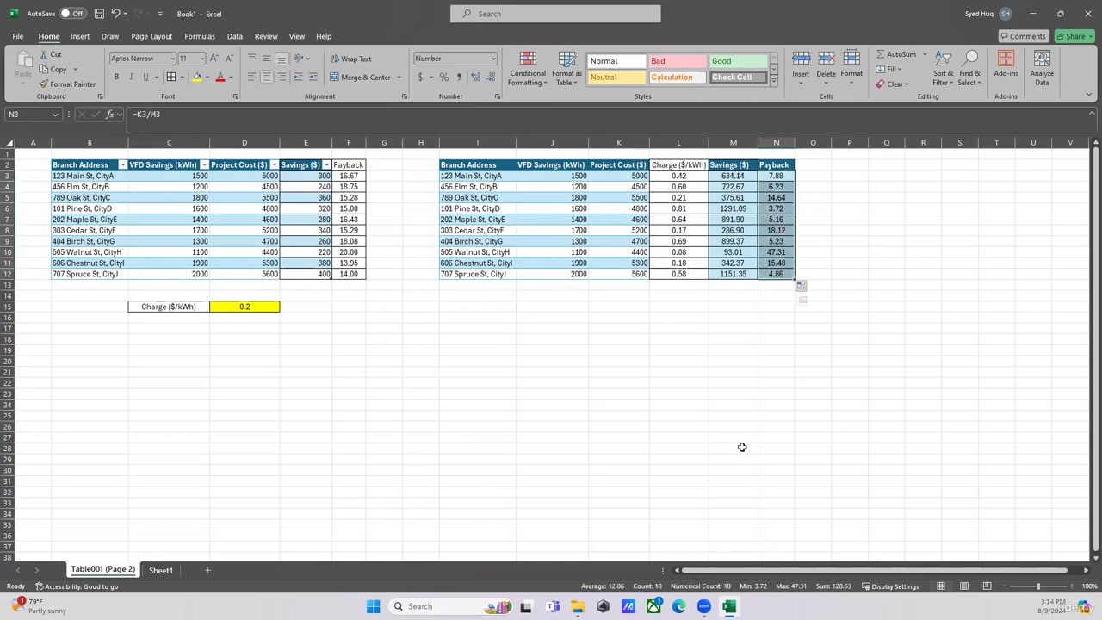
left_click(659, 407)
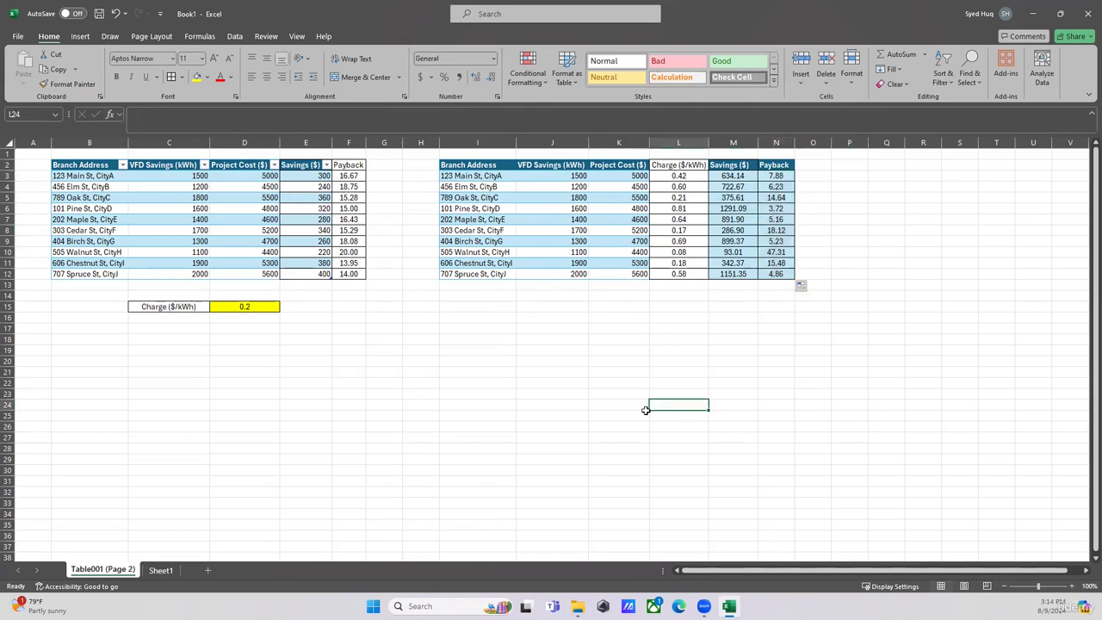
Step: Enter the label "Overall Payback" in J15 below the second table
left_click(540, 308)
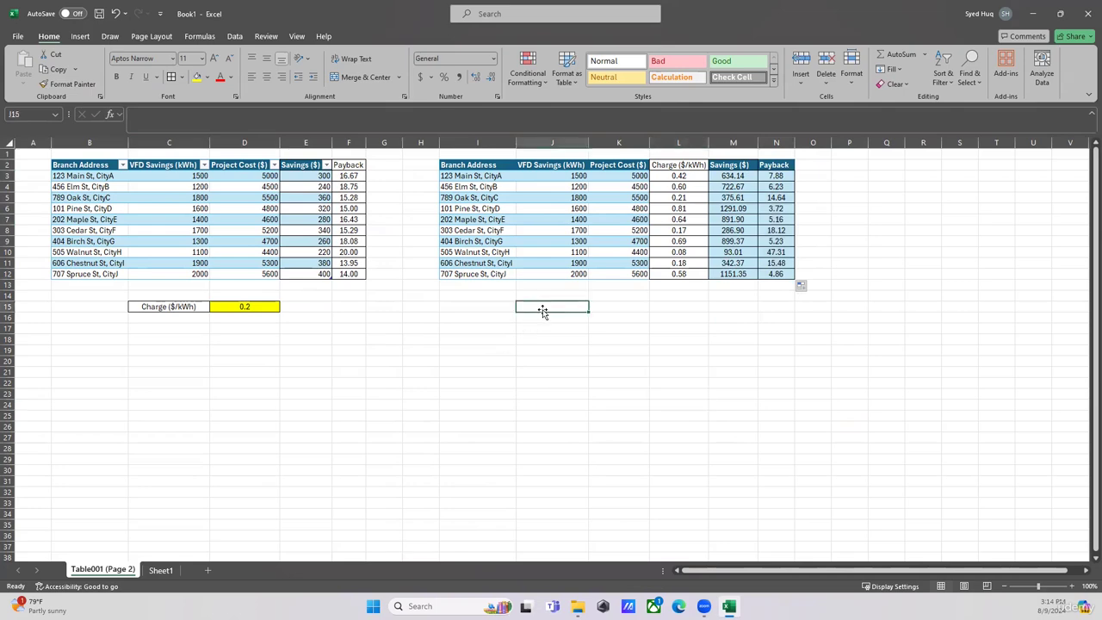
type("Overa")
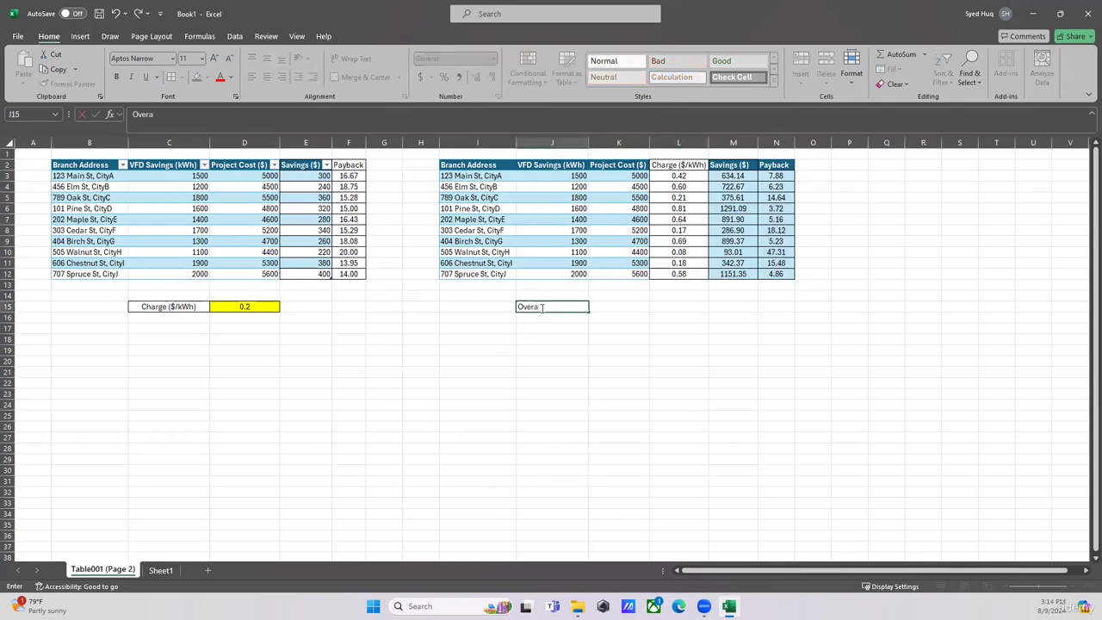
type("ll Payback")
key("Return")
left_click(602, 309)
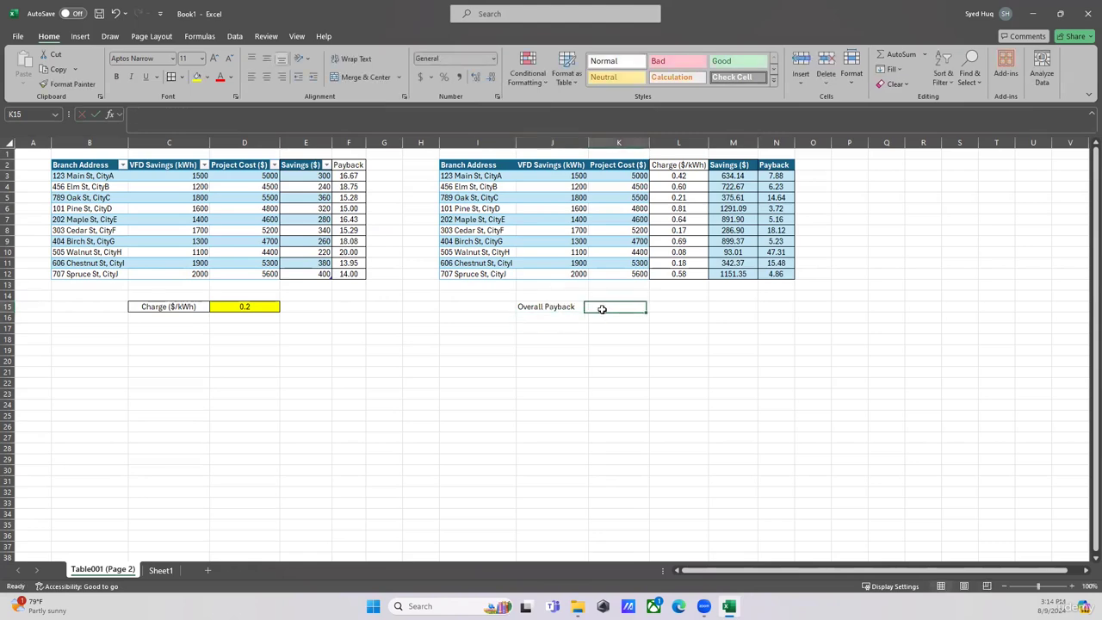
Step: Enter the note "Total Project Cost / Total Savings" in J17 to describe the overall payback calculation
left_click(553, 328)
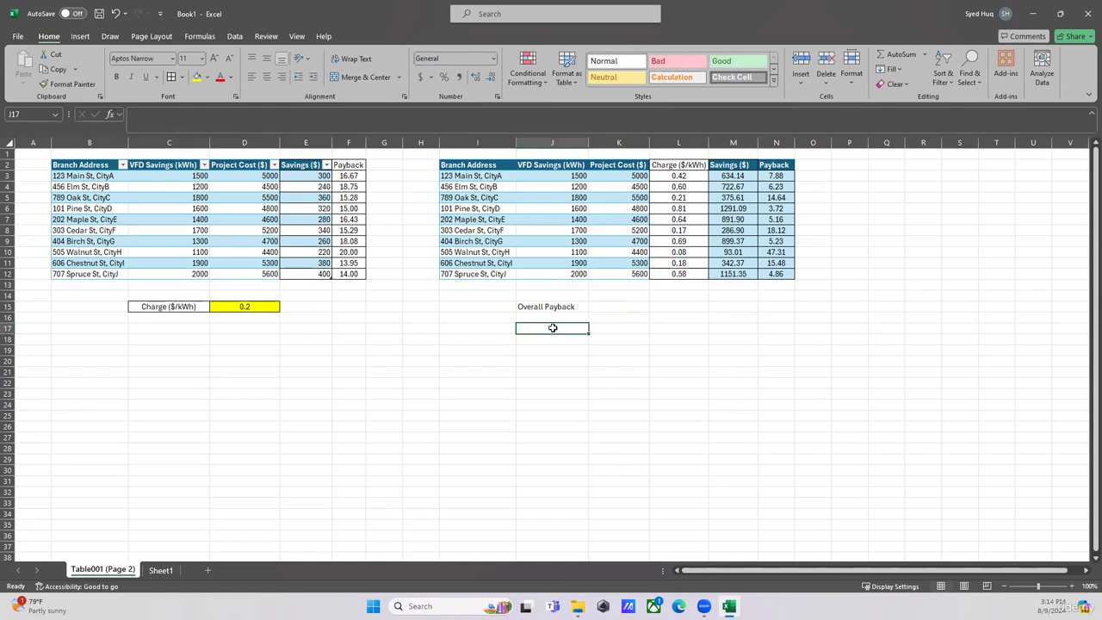
type("Total Project Cost / Total")
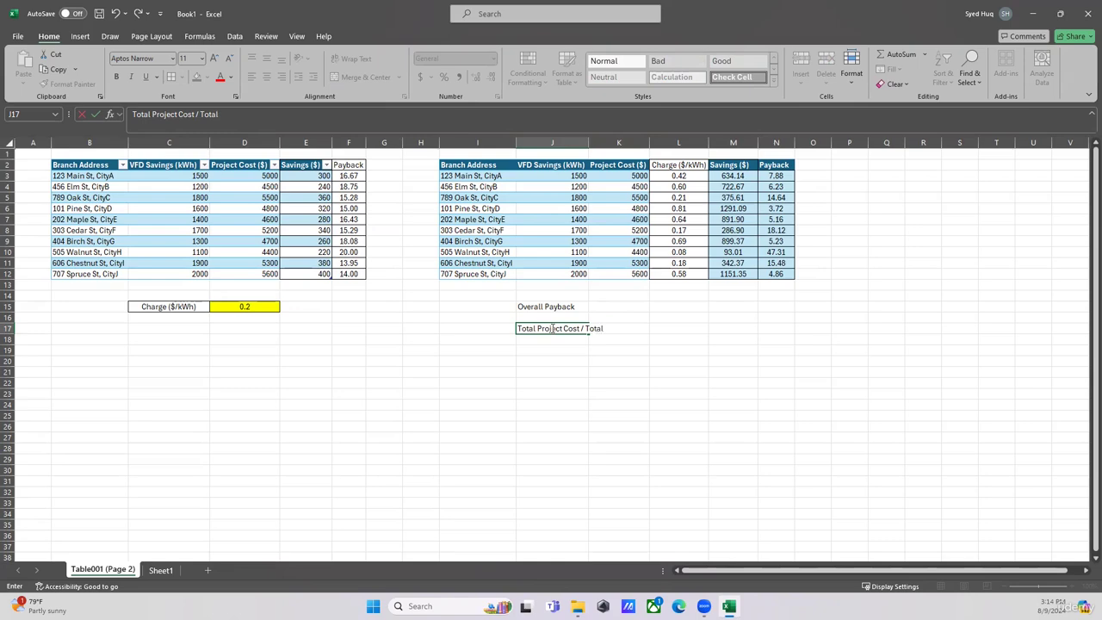
type("ings")
key("Return")
Step: Add borders around the overall payback label and its value cell in J15:K15
left_click(592, 306)
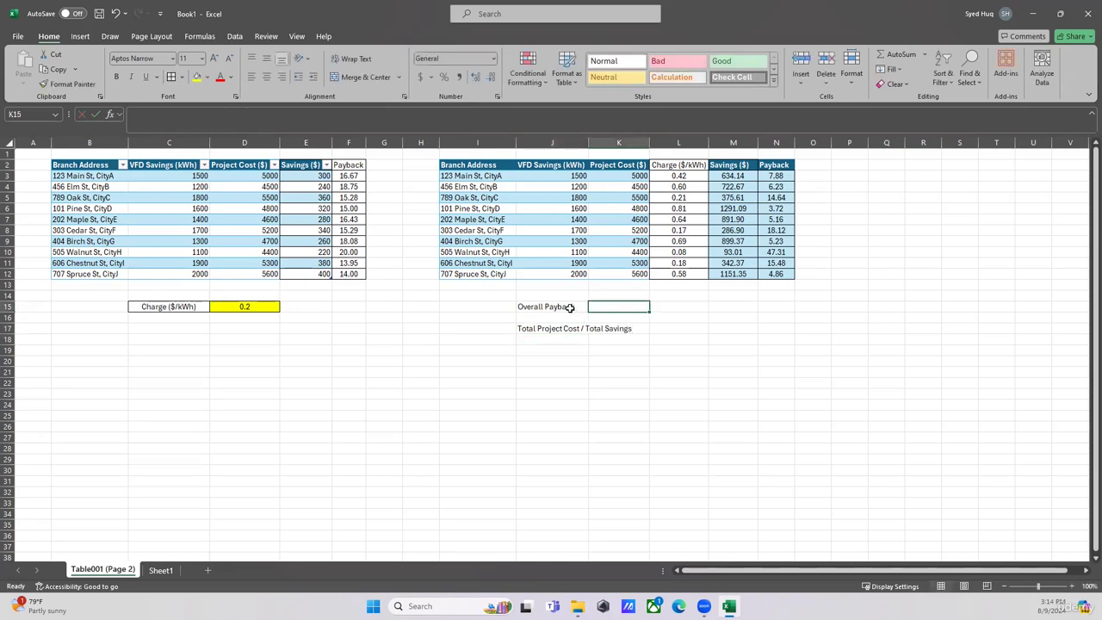
left_click_drag(551, 308, 609, 306)
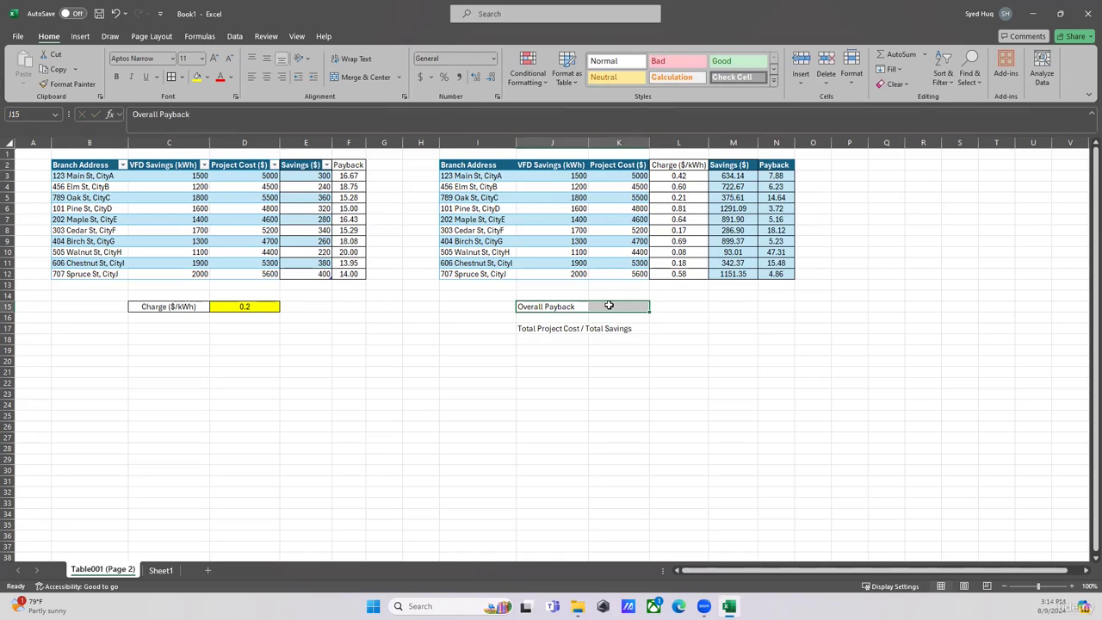
left_click(172, 77)
left_click(655, 455)
Step: Calculate the overall payback in K15 with =SUM(K3:K12/SUM(M3:M12)), dividing the project costs by the total savings
left_click(612, 306)
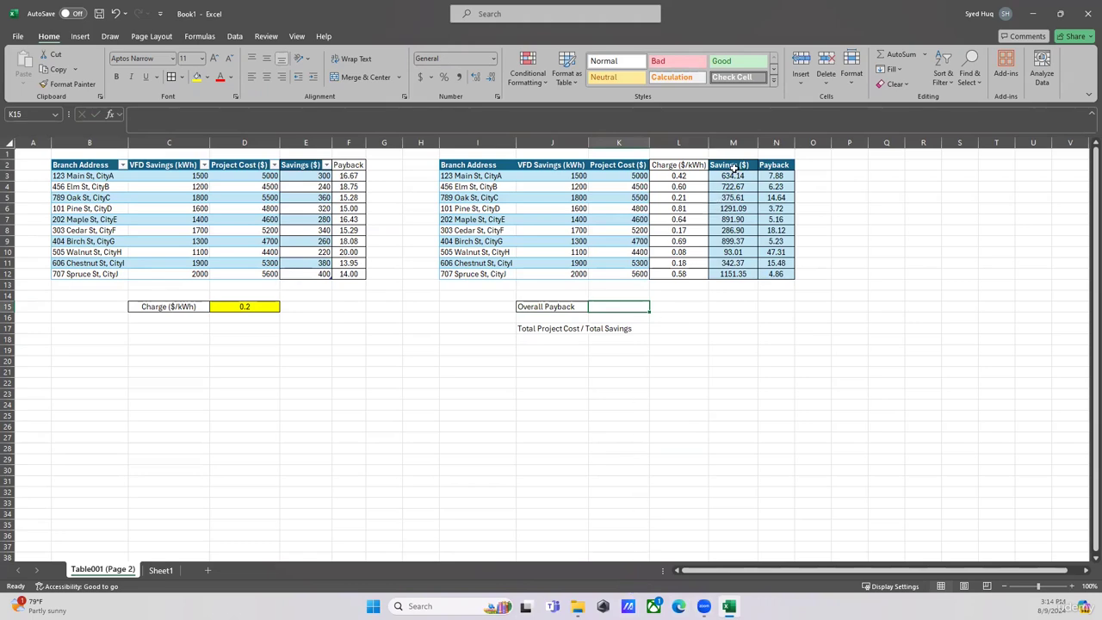
left_click_drag(733, 174, 733, 273)
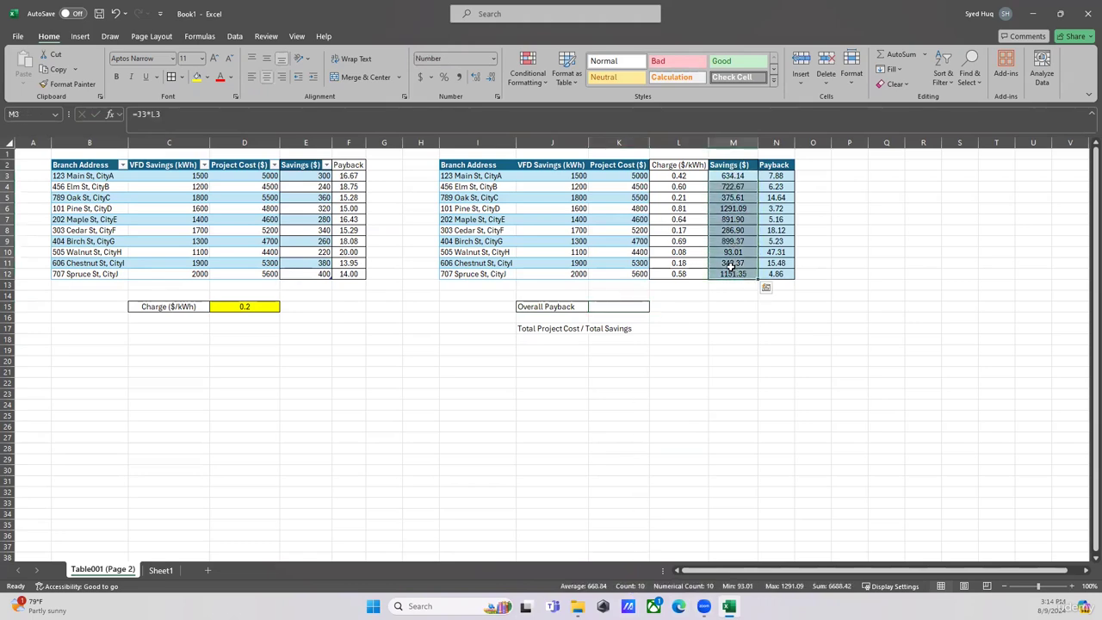
left_click_drag(626, 176, 620, 272)
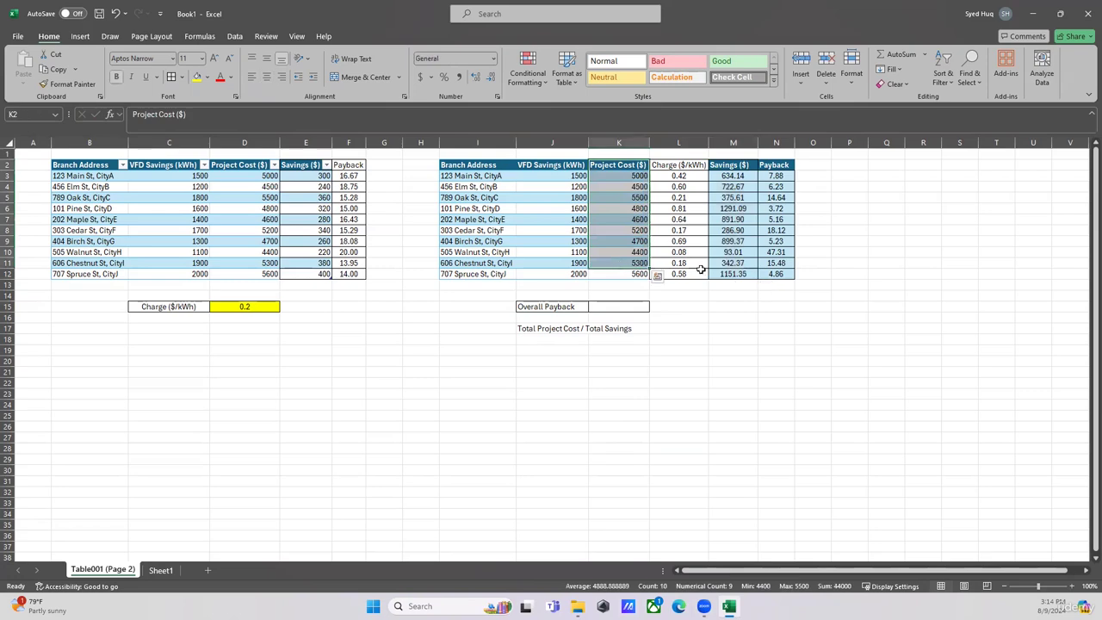
left_click(778, 294)
left_click(598, 306)
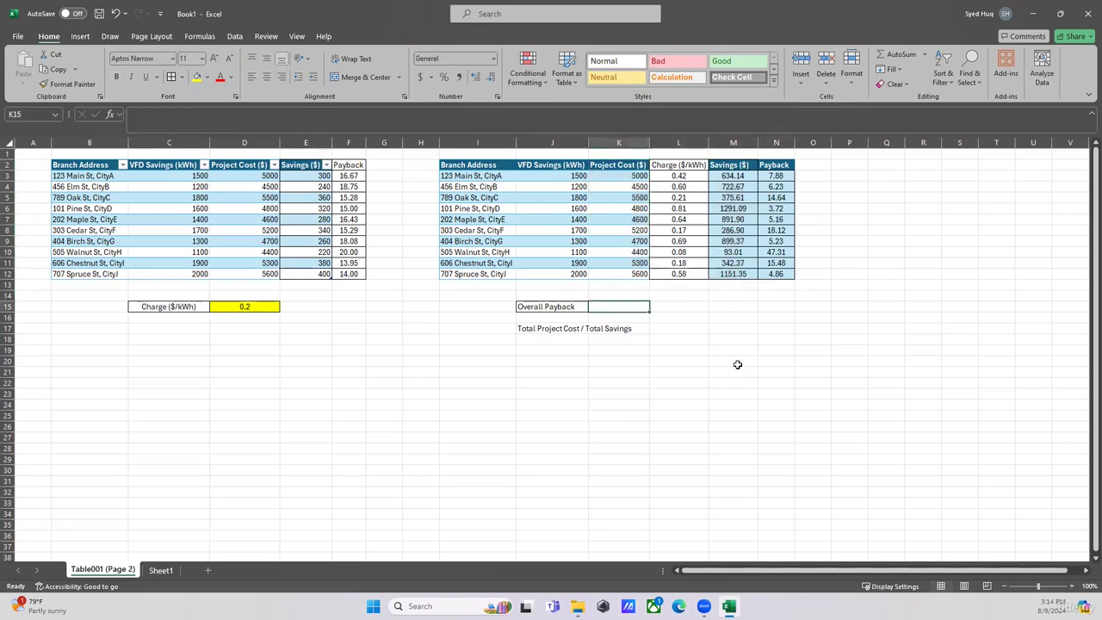
type("=")
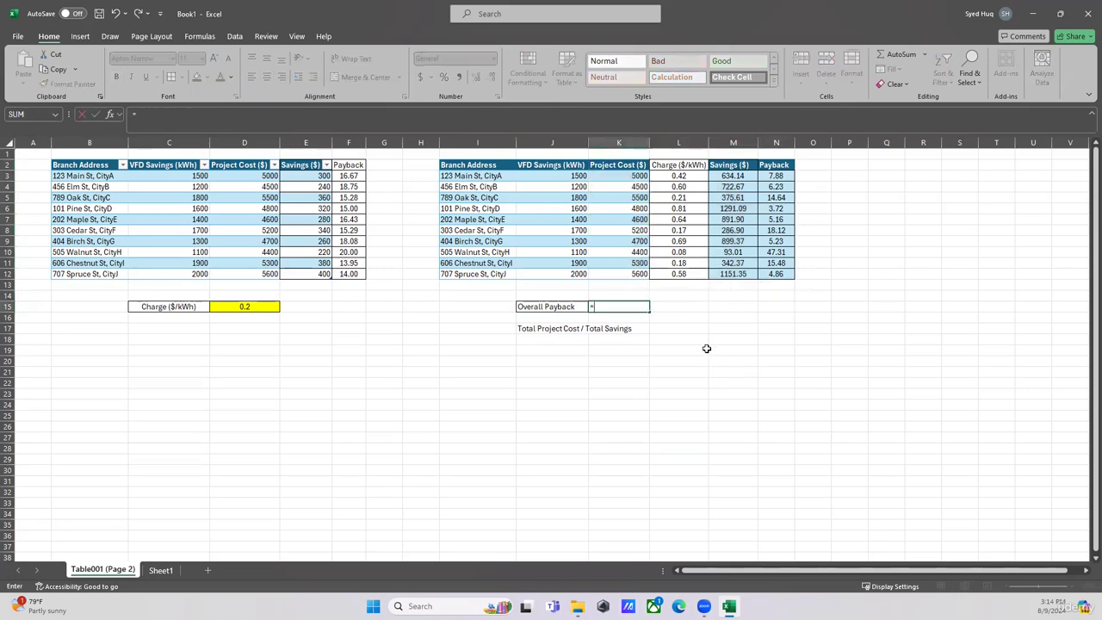
type("sum(")
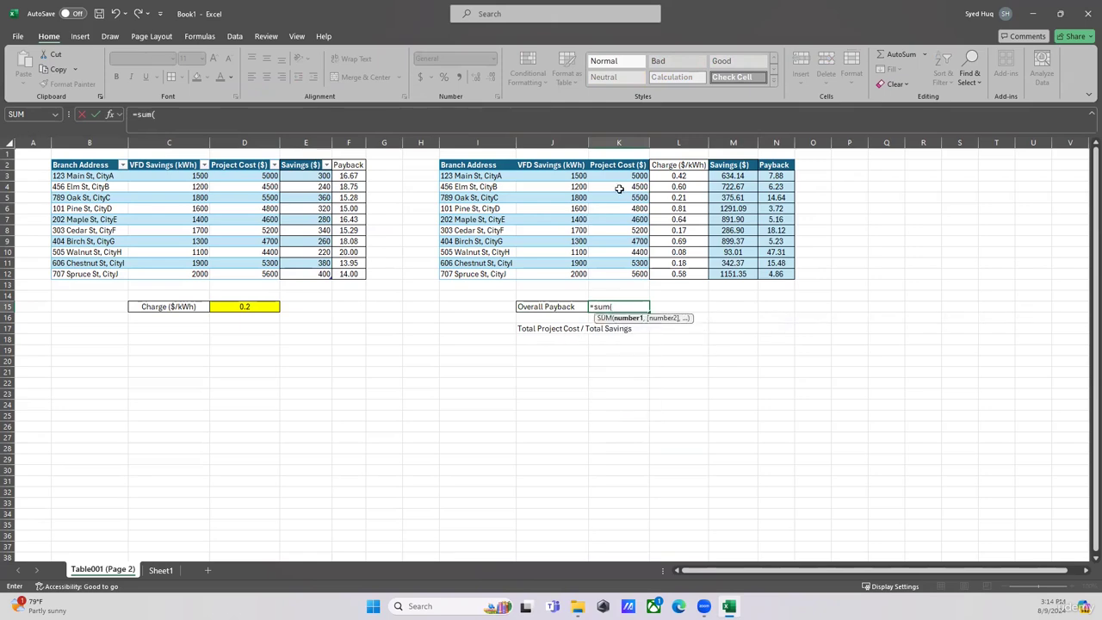
left_click_drag(619, 175, 623, 273)
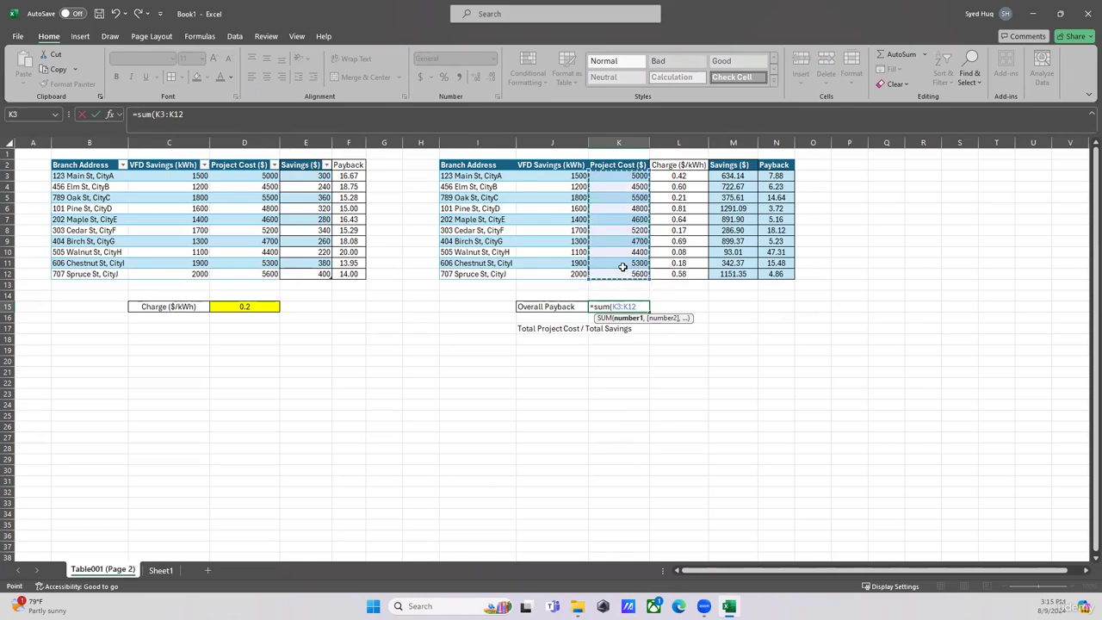
type("/sum(")
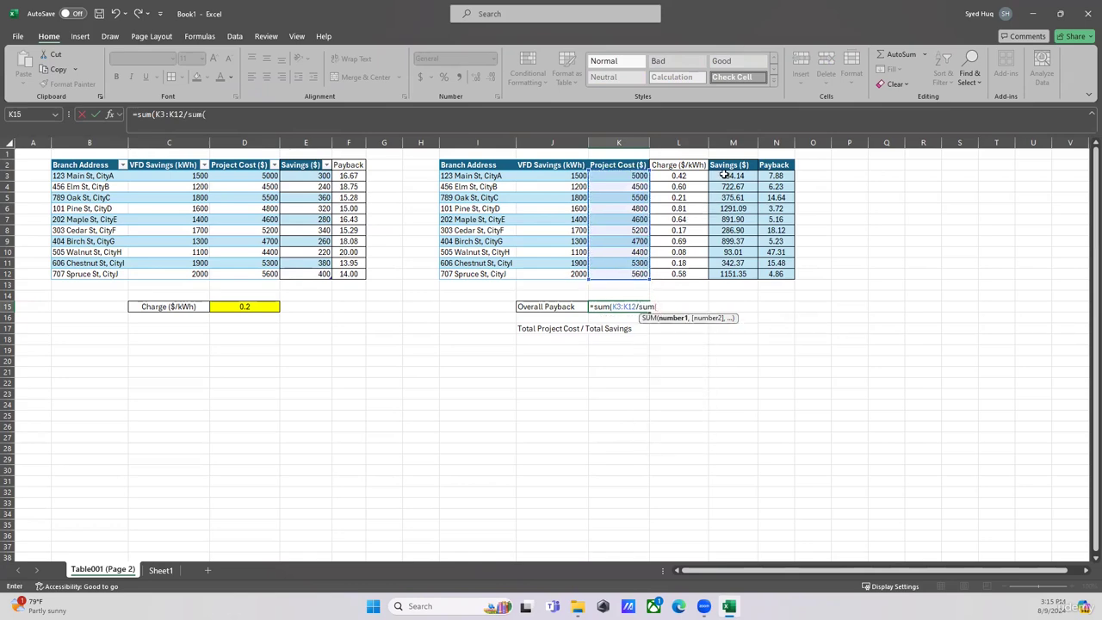
left_click_drag(723, 175, 729, 273)
key("Return")
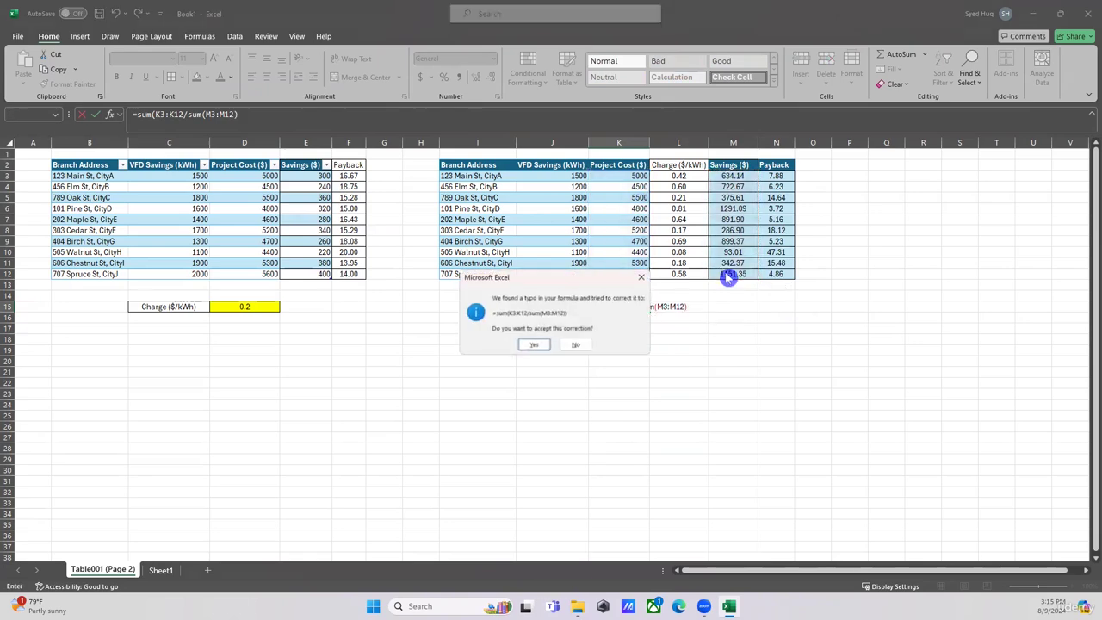
key("Return")
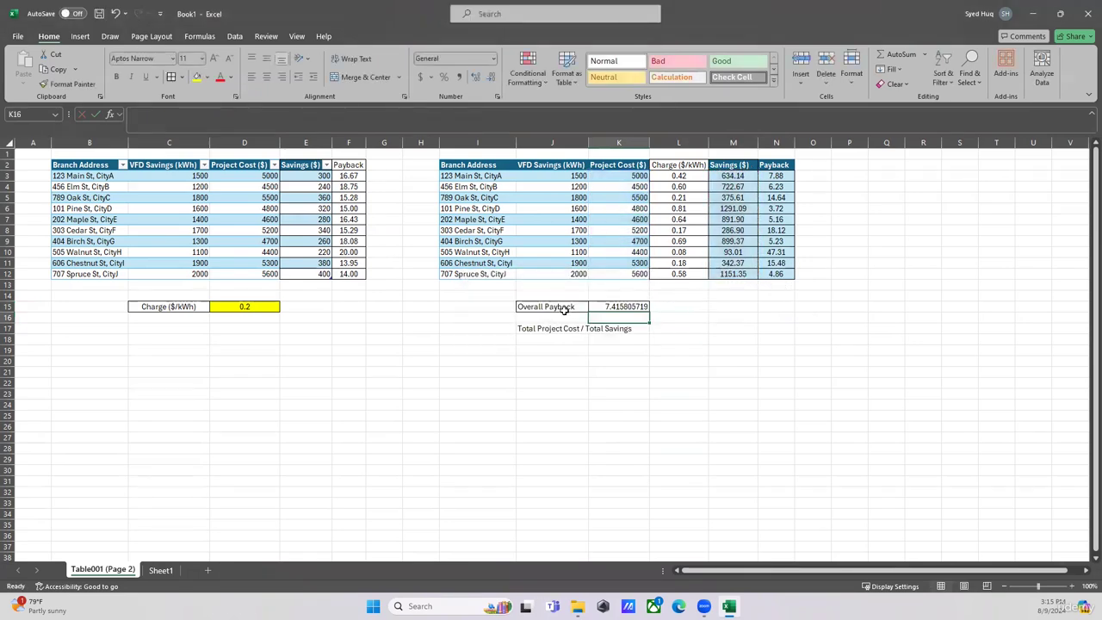
Step: Format the overall payback value in K15 with two decimal places
left_click(602, 299)
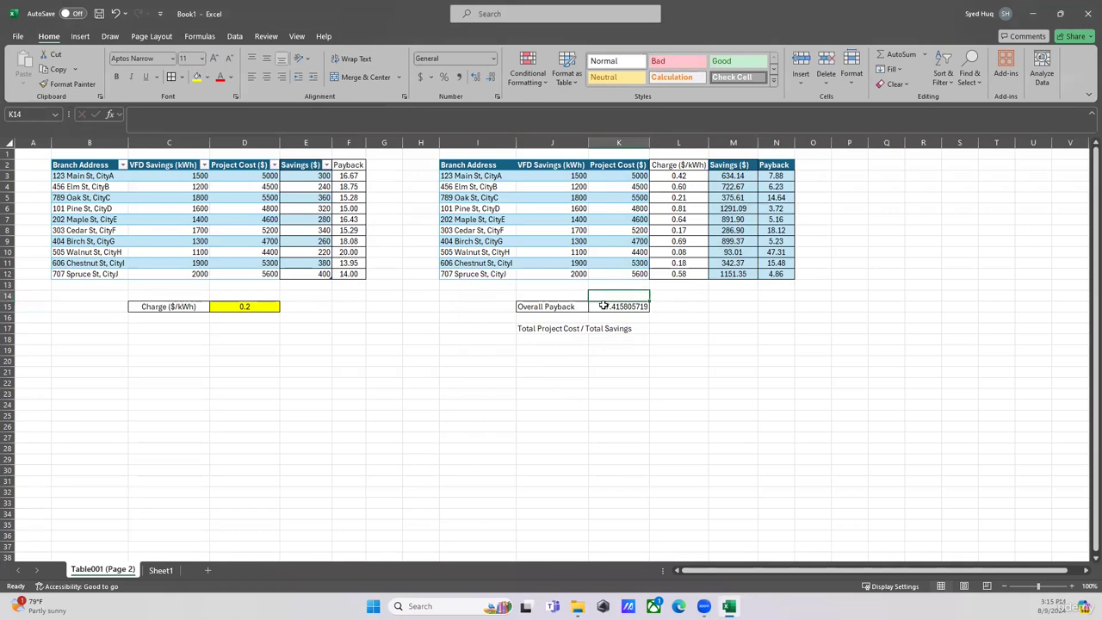
left_click(603, 306)
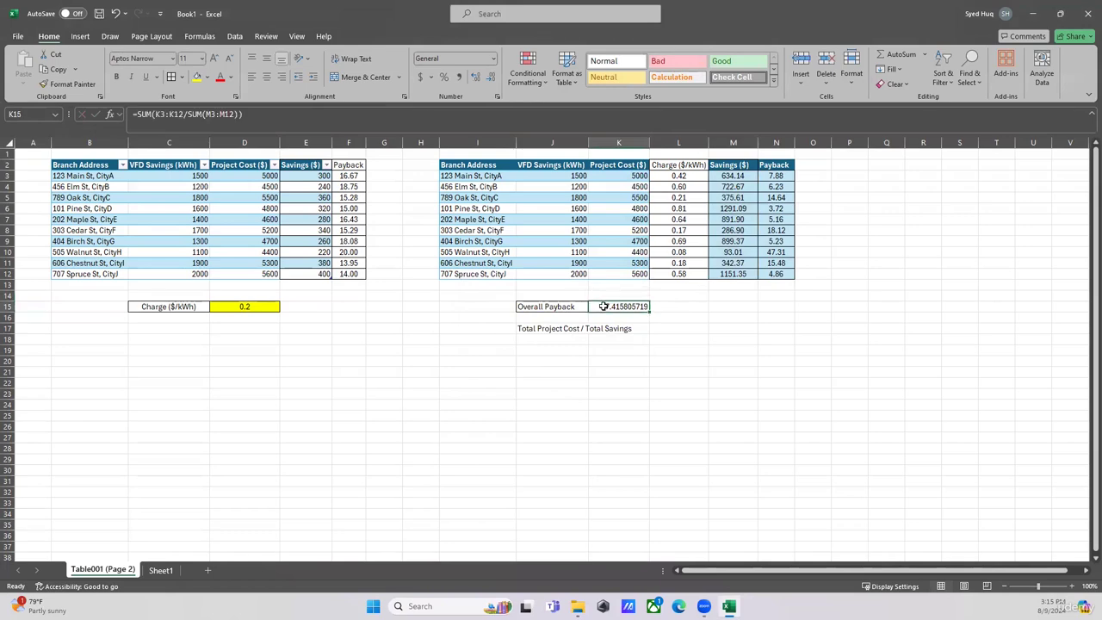
left_click(492, 77)
left_click(492, 77)
left_click(492, 76)
left_click(492, 77)
left_click(492, 76)
left_click(495, 78)
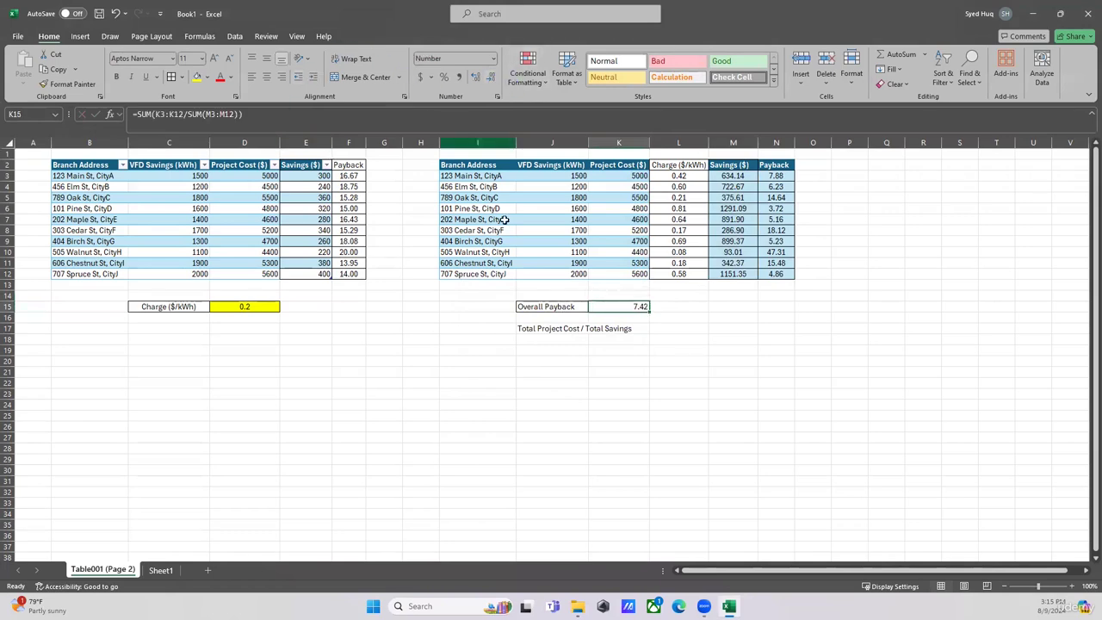
Step: Centre the contents of the overall payback cells J15:K15
left_click_drag(528, 308, 635, 308)
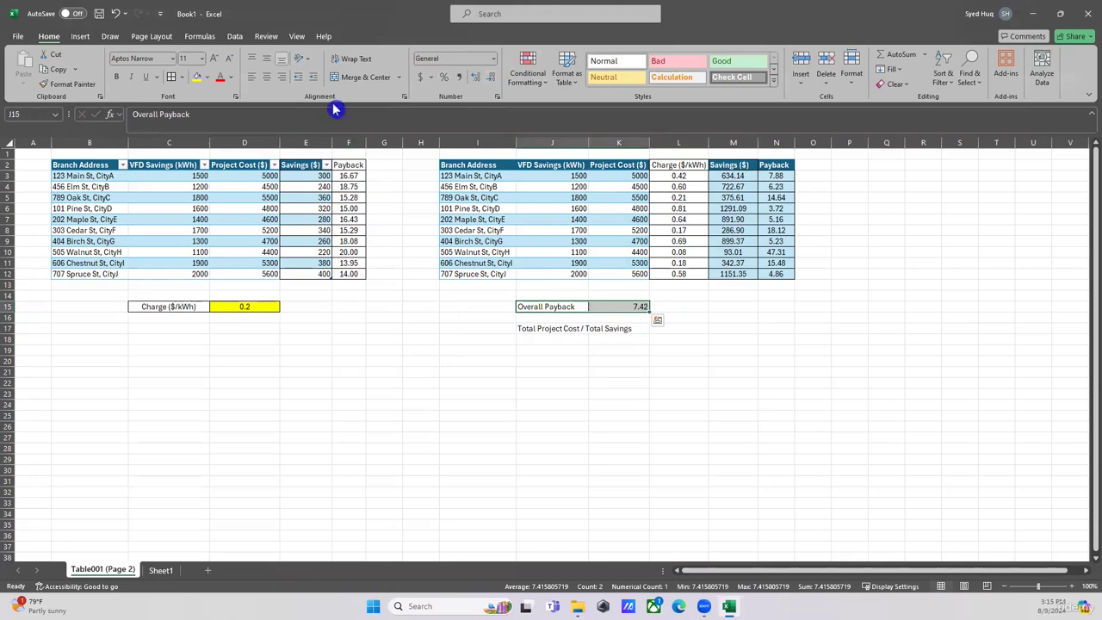
left_click(539, 470)
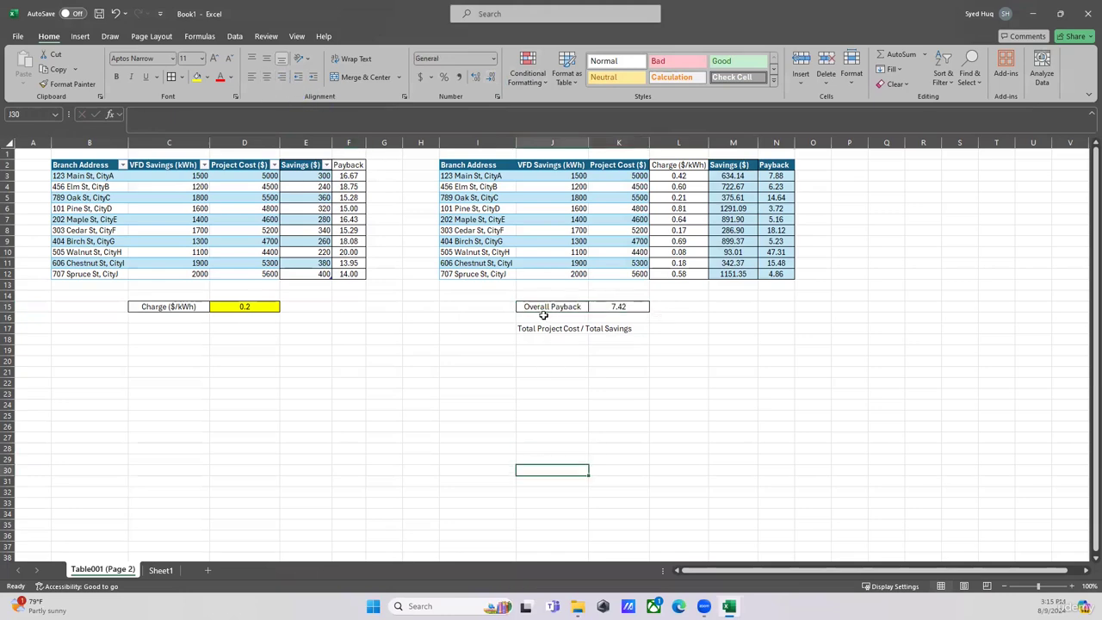
left_click(614, 310)
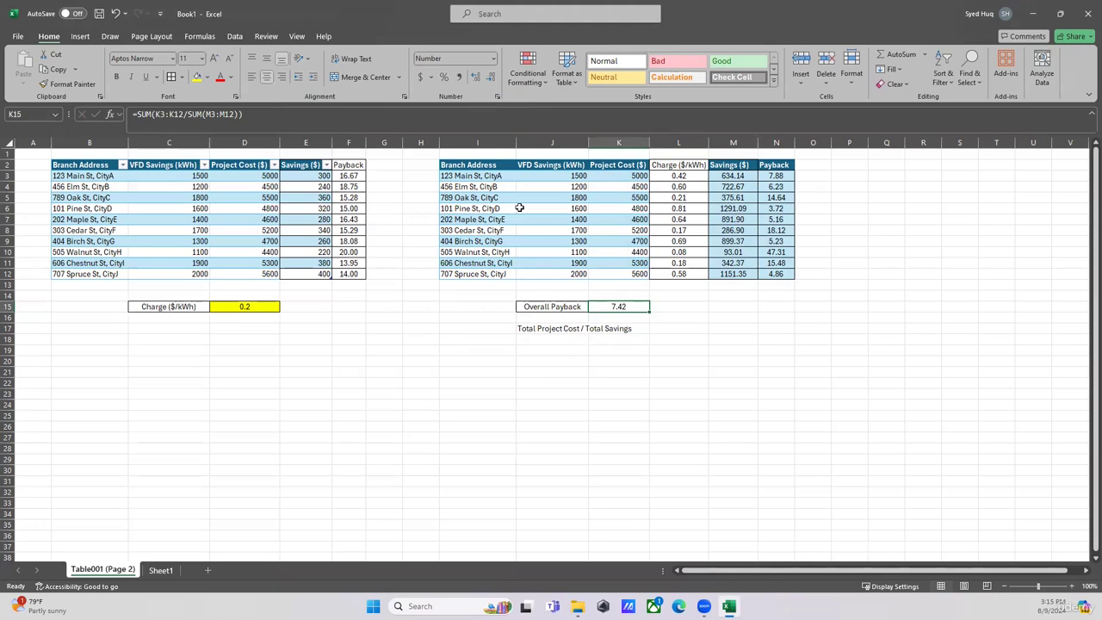
left_click_drag(544, 308, 607, 307)
key("ctrl+c")
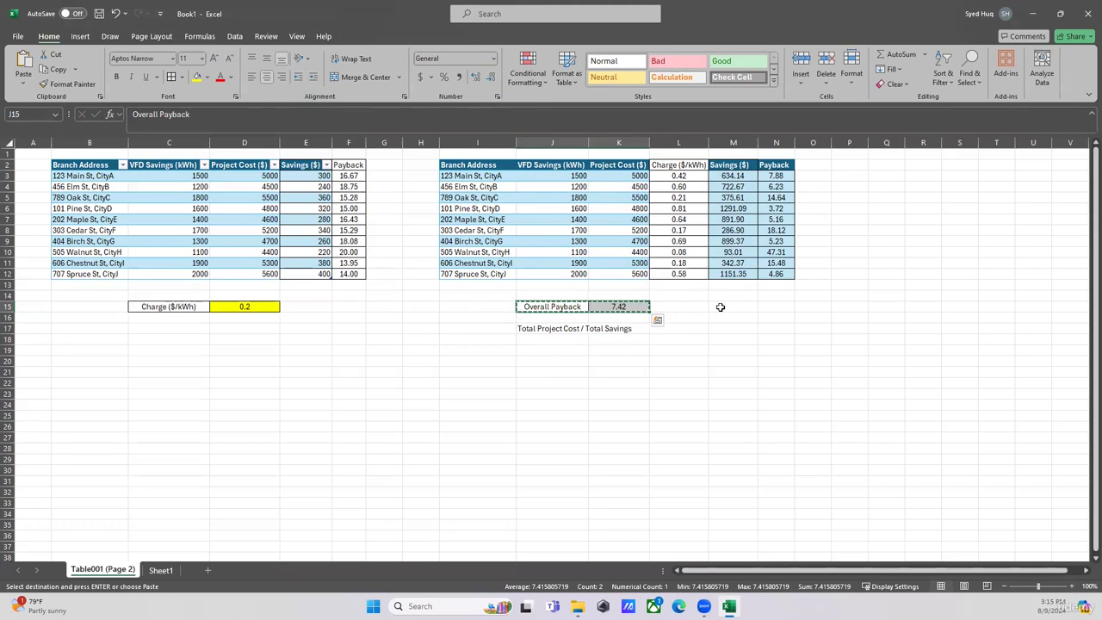
key("Escape")
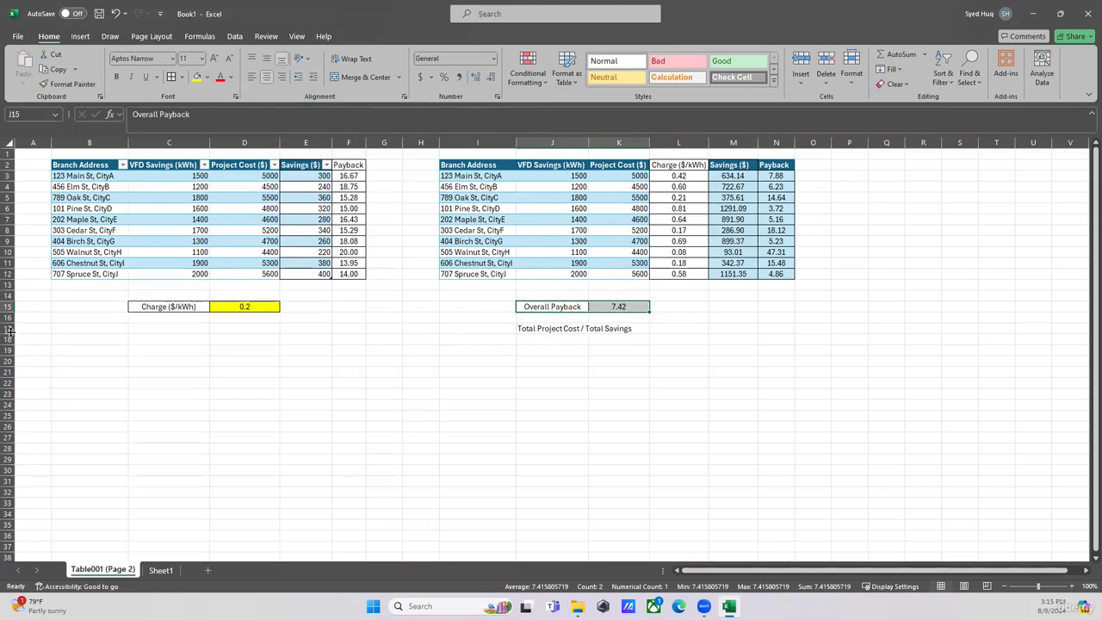
Step: Insert two blank rows at row 17, above the "Total Project Cost / Total Savings" note
left_click(7, 328)
right_click(7, 328)
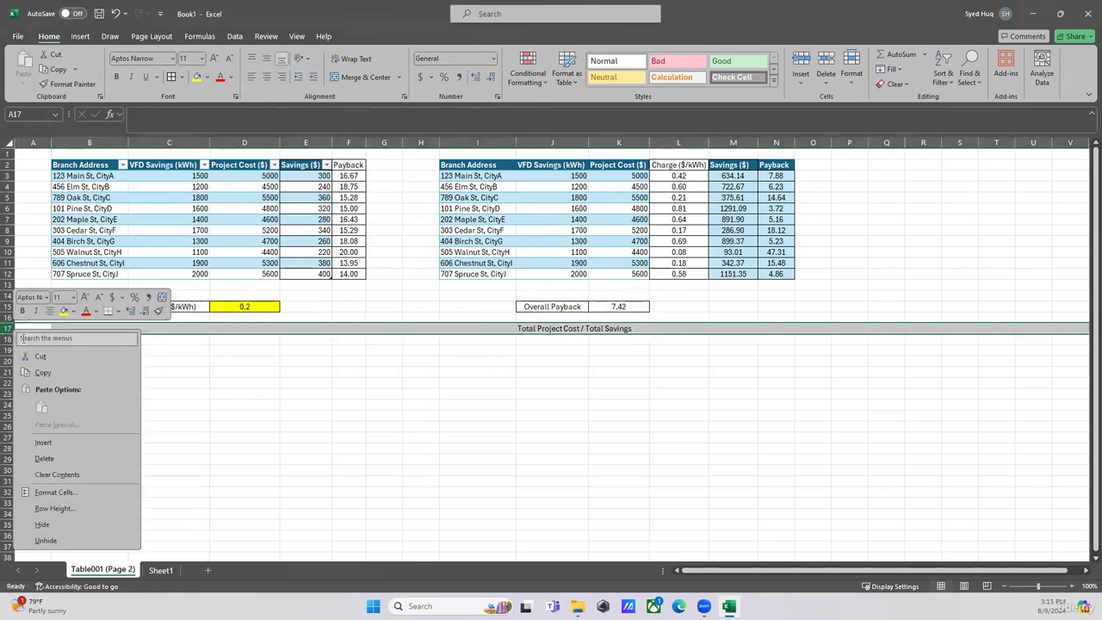
left_click(42, 443)
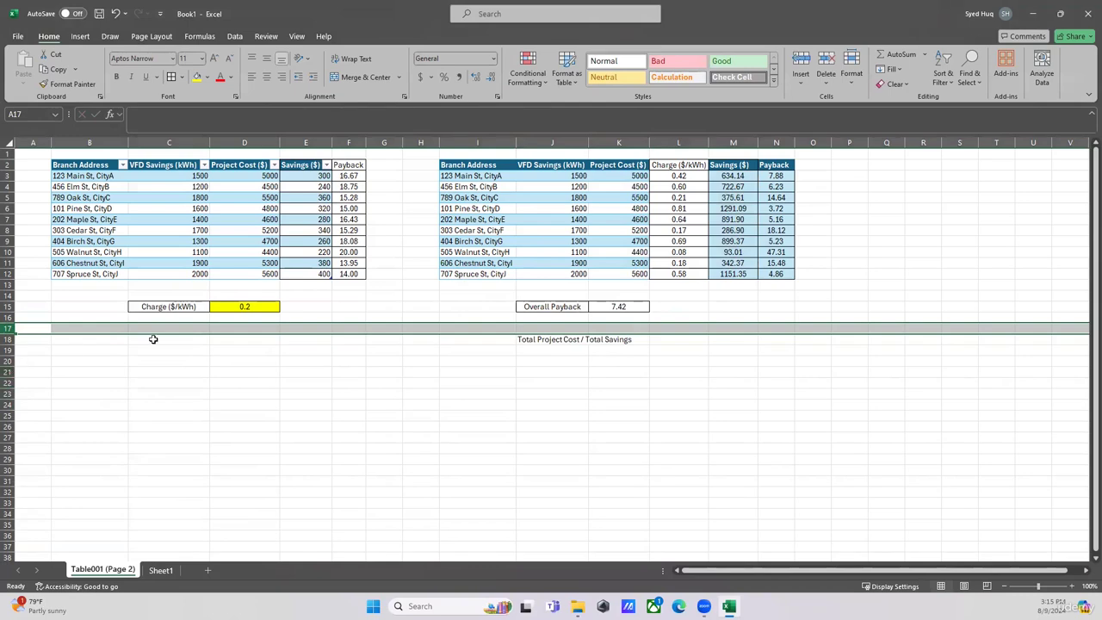
right_click(10, 328)
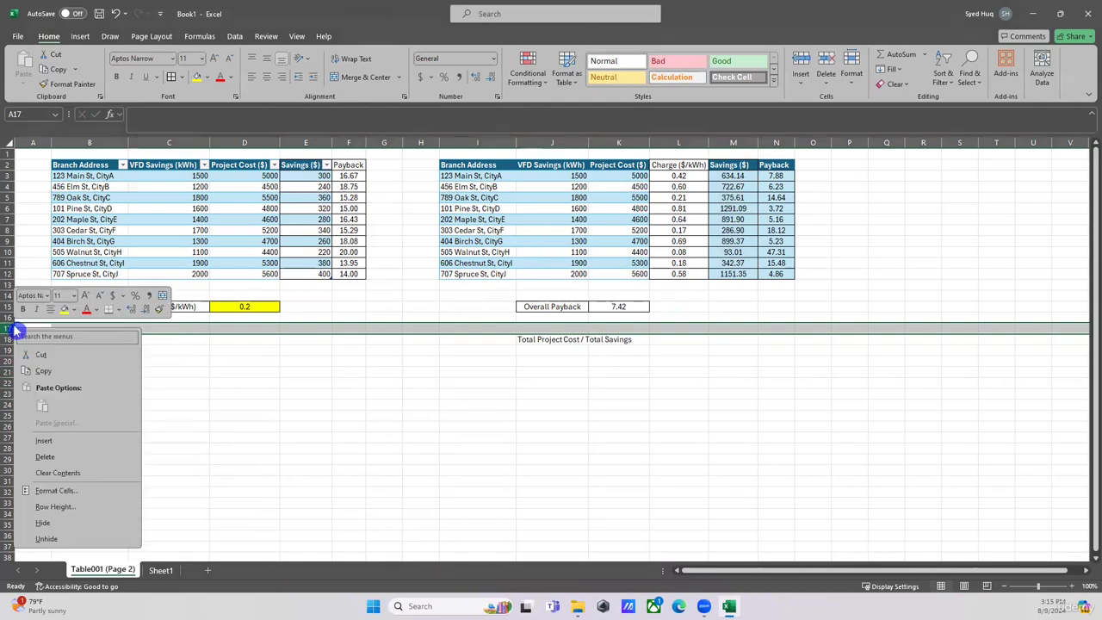
left_click(57, 438)
left_click(583, 349)
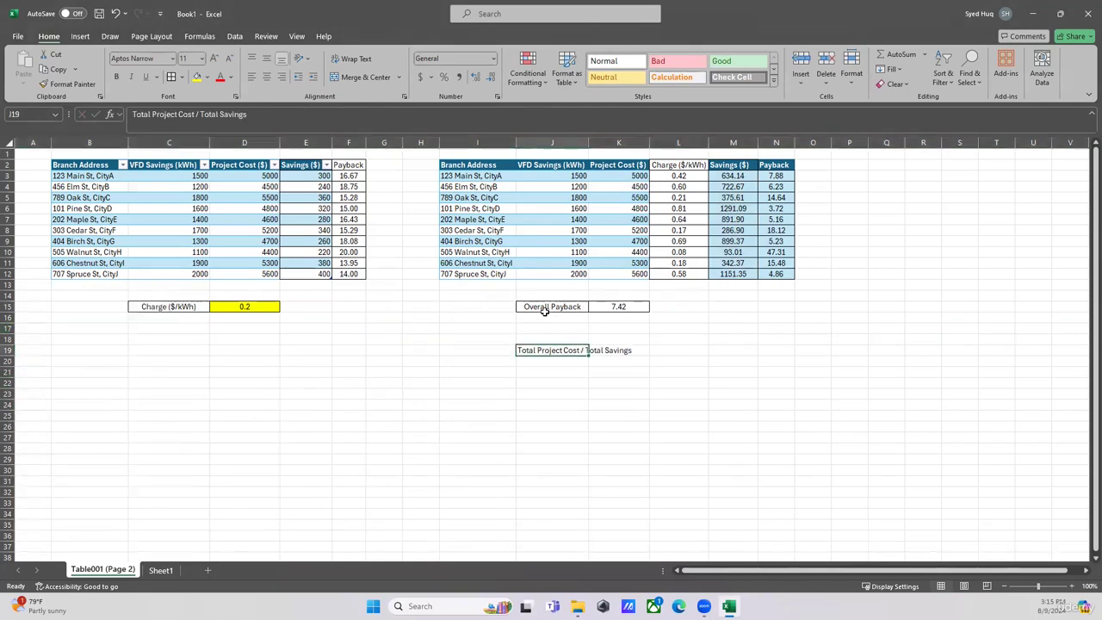
Step: Copy the overall payback cells J15:K15 to J17:K17 and clear the copied formula from K17
left_click_drag(545, 309, 620, 307)
key("ctrl+c")
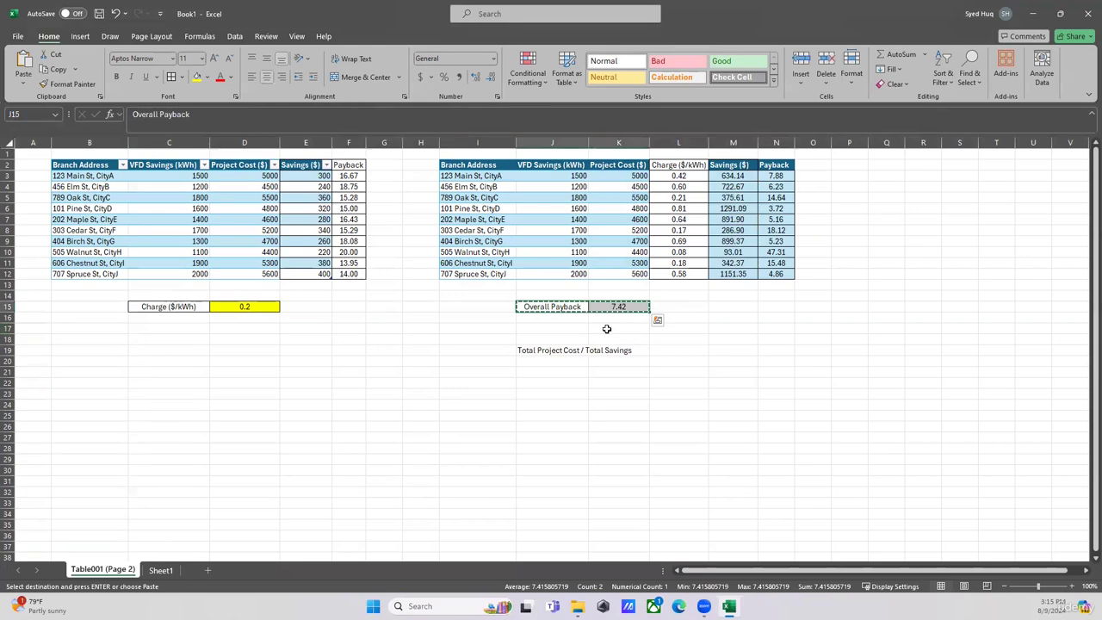
left_click(563, 328)
key("ctrl+v")
left_click(625, 328)
key("Escape")
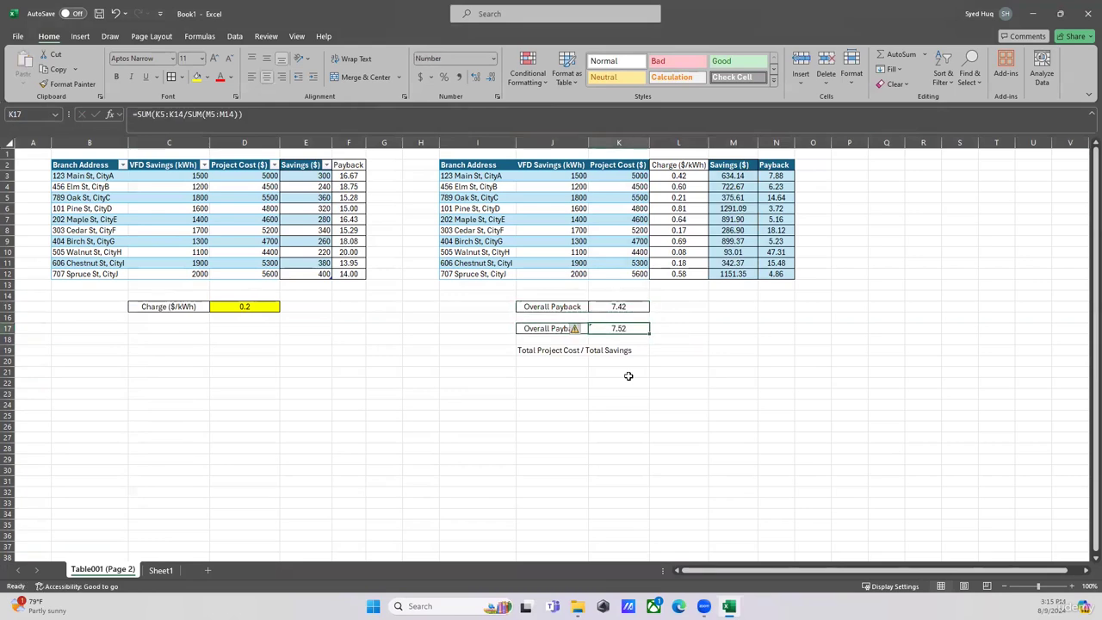
key("BackSpace")
key("Return")
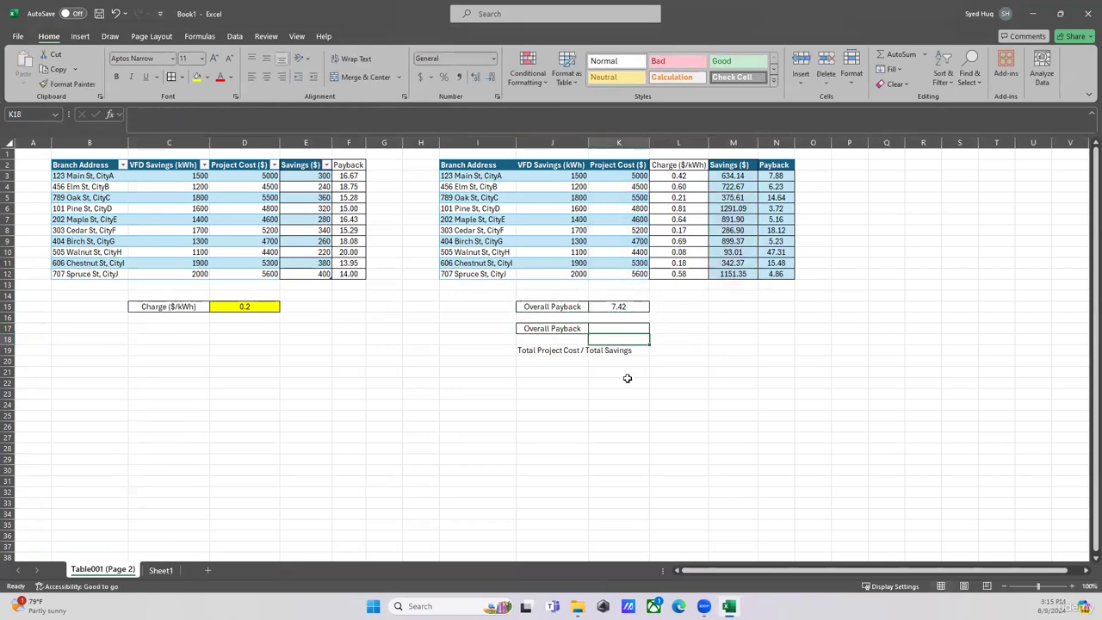
Step: Total the second table's Savings ($) values M3:M12 in M13 using AutoSum
left_click(627, 326)
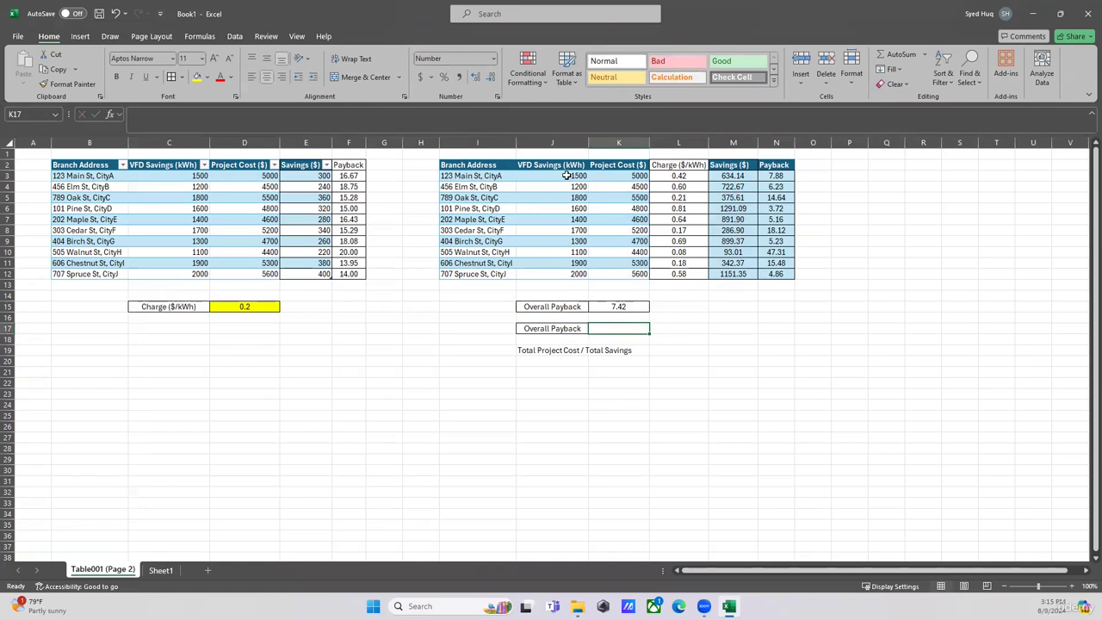
left_click(565, 175)
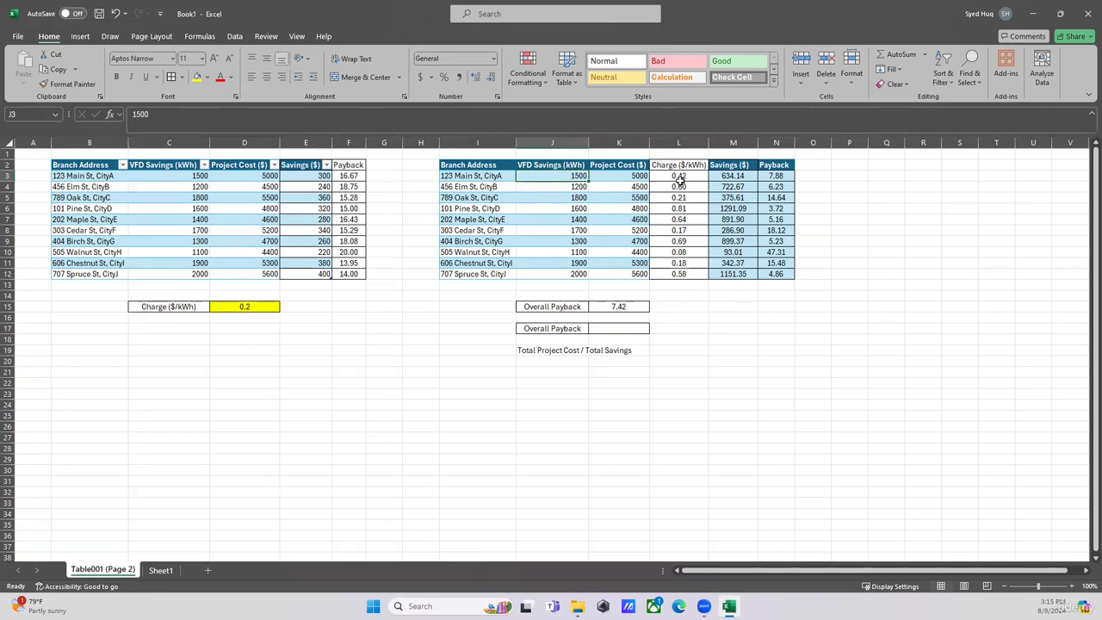
left_click(728, 175)
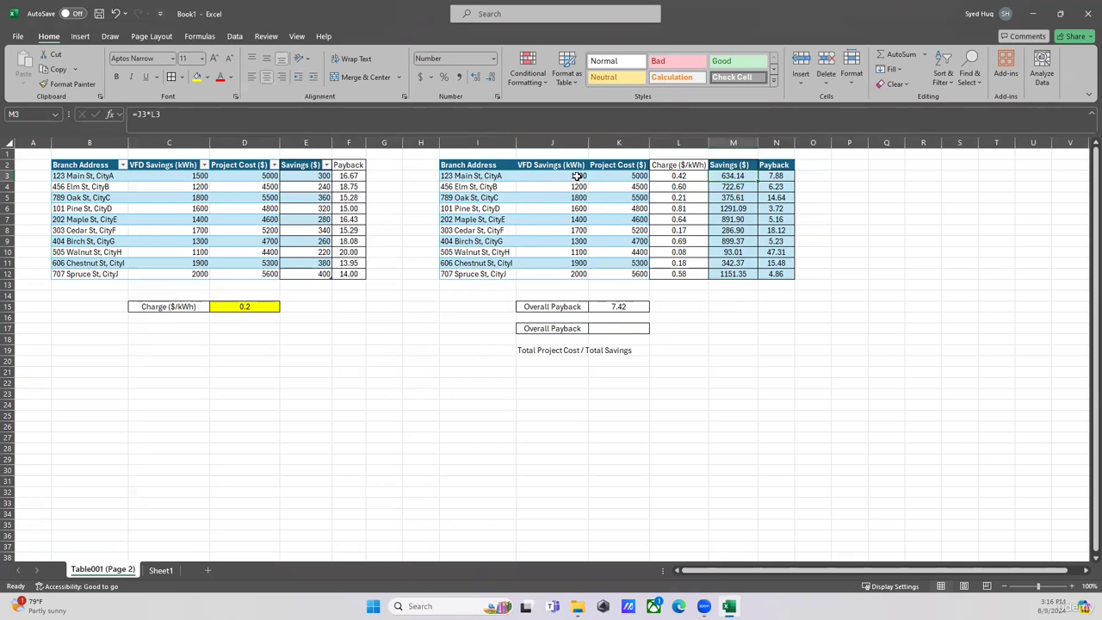
left_click_drag(577, 176, 581, 274)
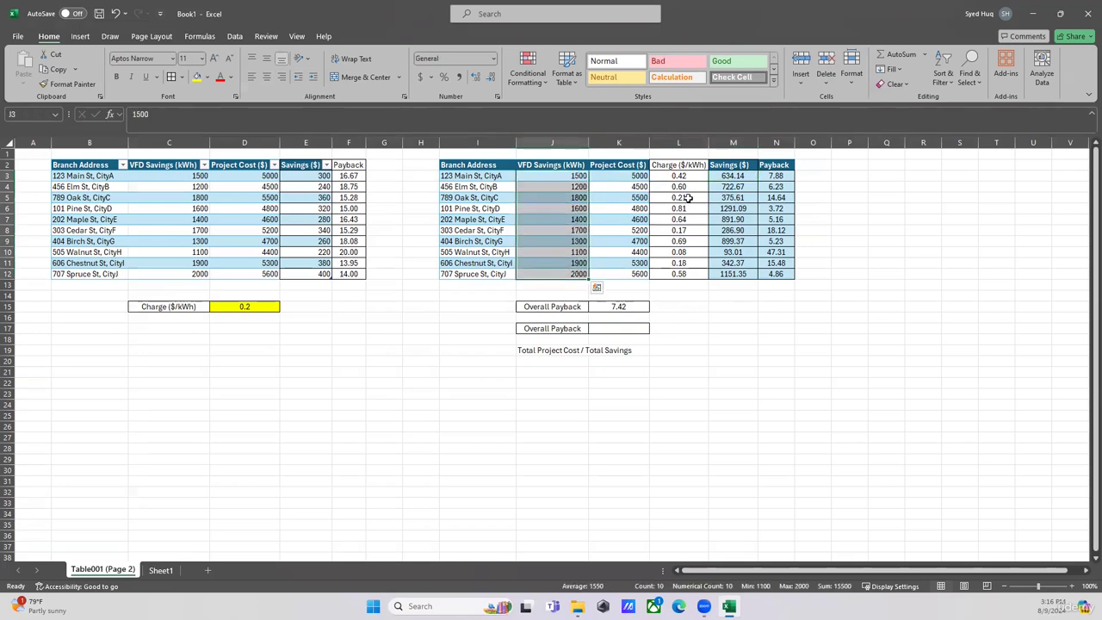
left_click_drag(679, 175, 678, 276)
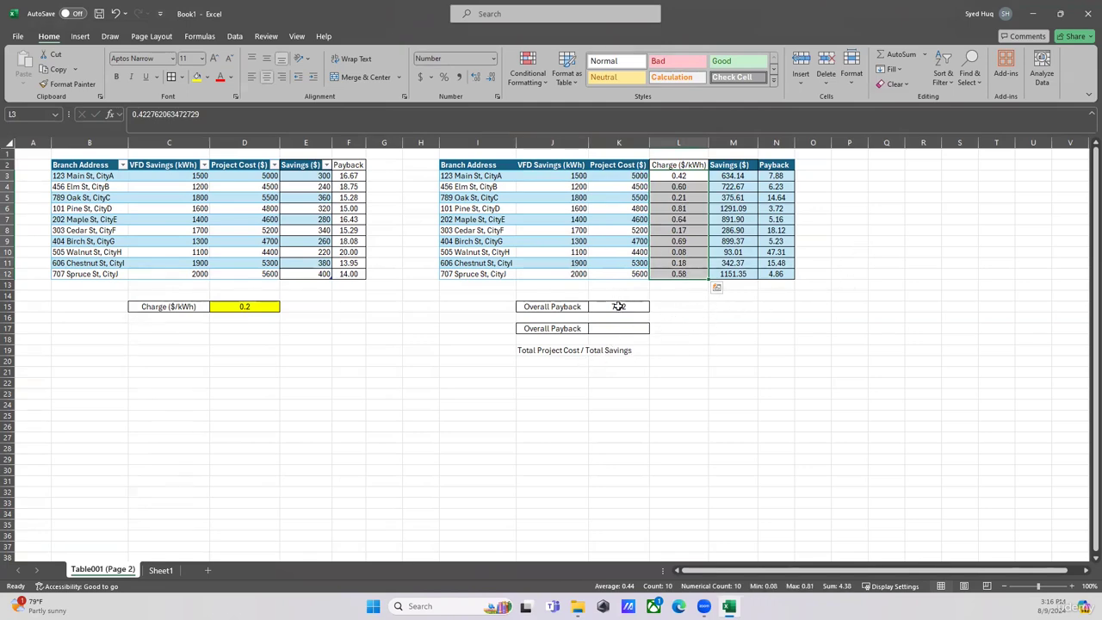
left_click(737, 291)
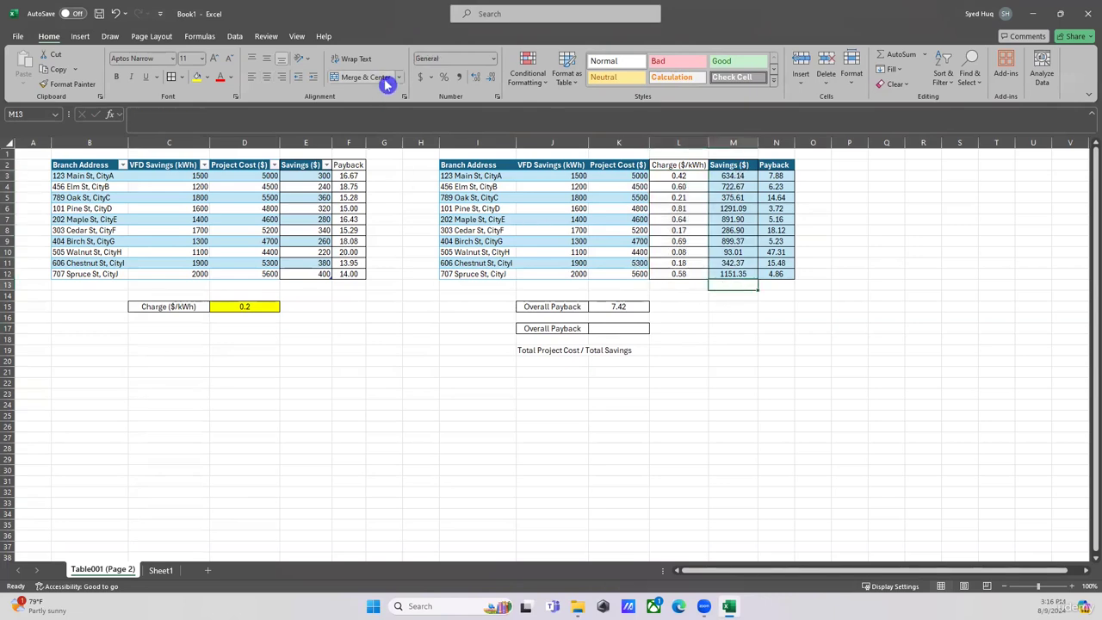
left_click(898, 57)
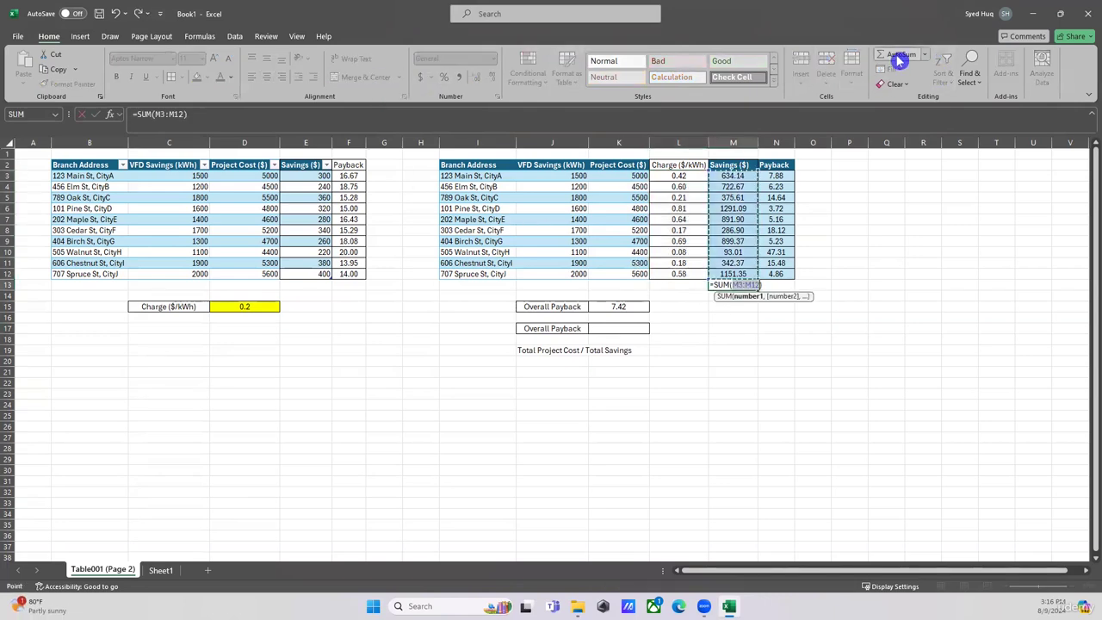
key("Return")
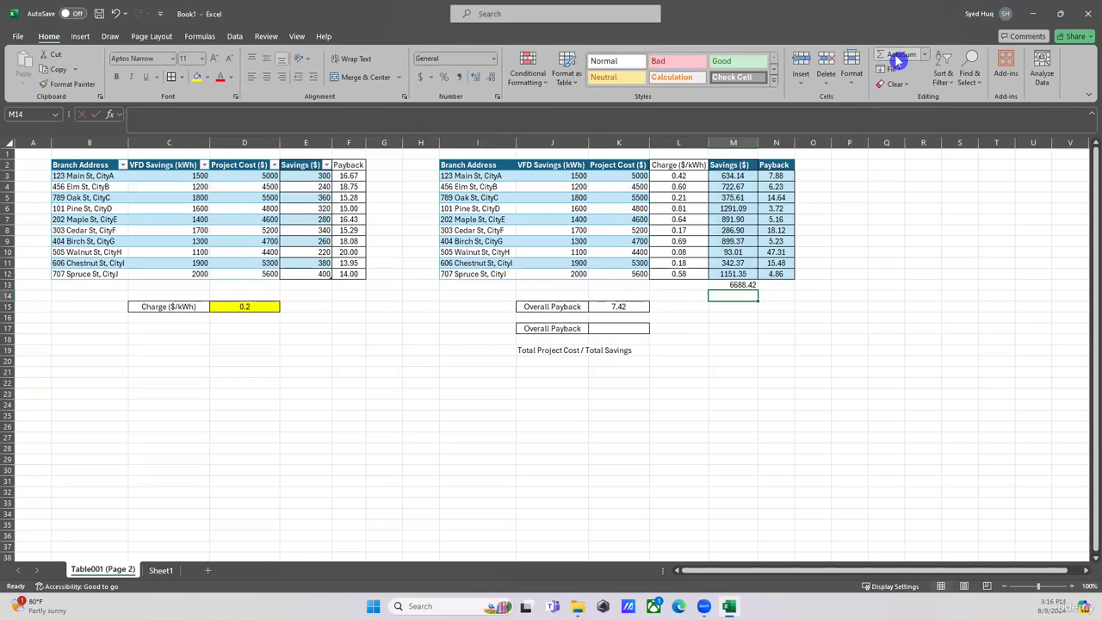
Step: Apply the Accounting dollar format and cell borders to the Savings ($) total in M13
left_click(749, 285)
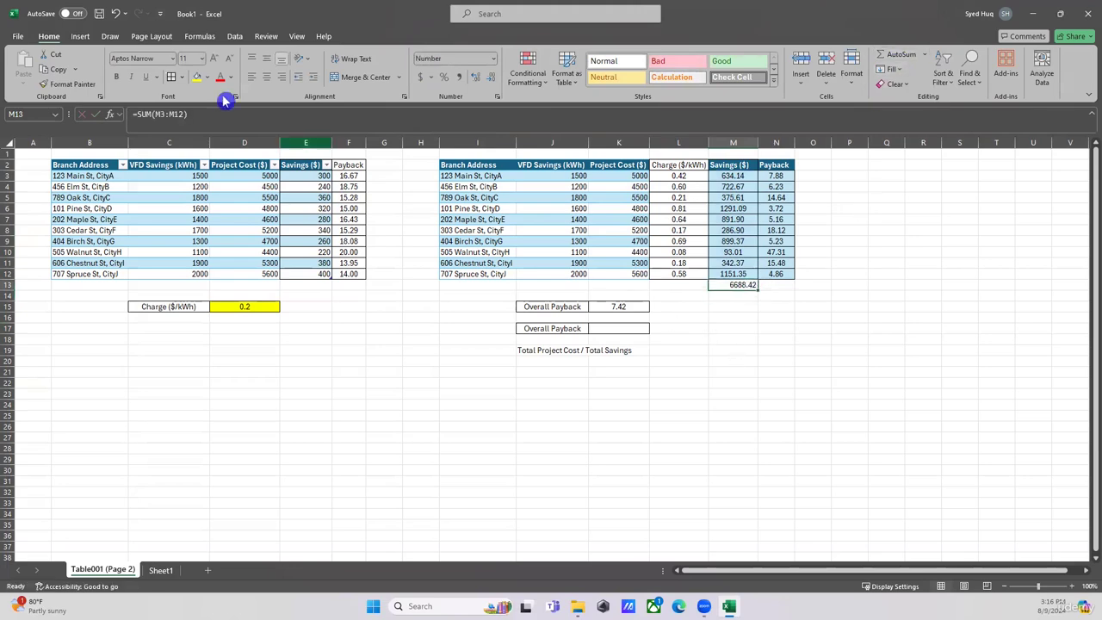
left_click(417, 77)
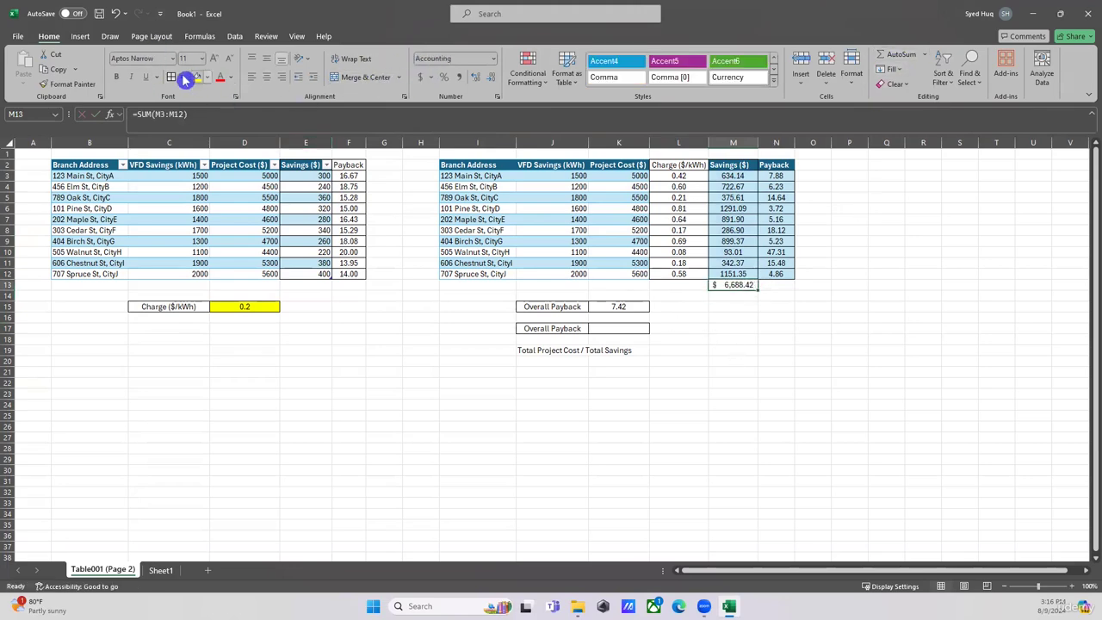
left_click(739, 315)
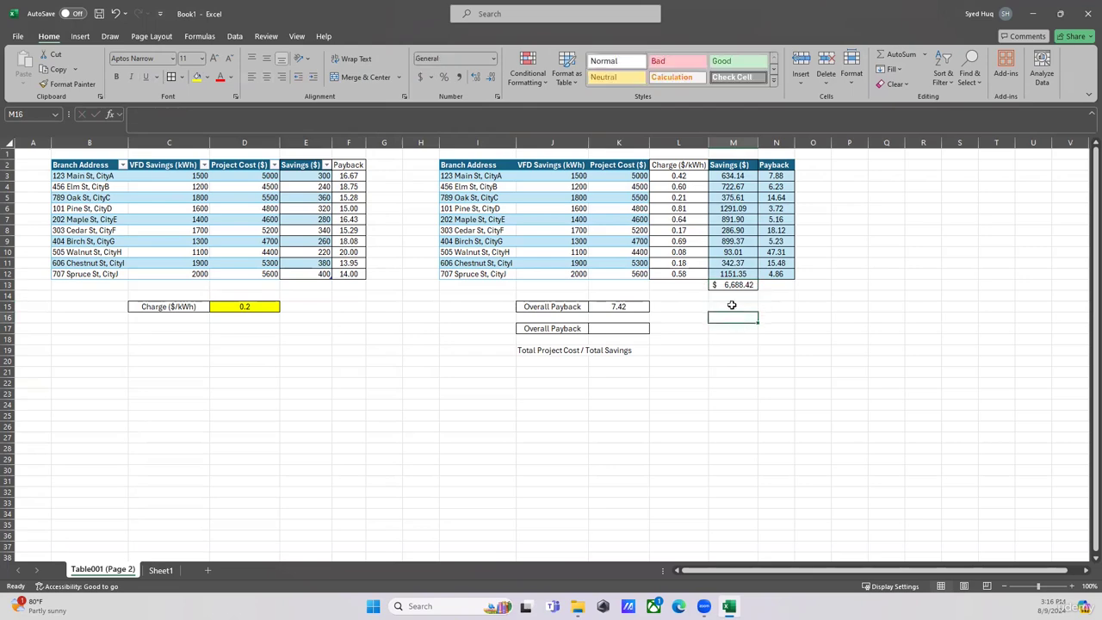
Step: Enter =SUMPRODUCT(J3:J12,L3:L12) in M14 to total the savings from the VFD Savings (kWh) and Charge ($/kWh) columns
left_click(726, 295)
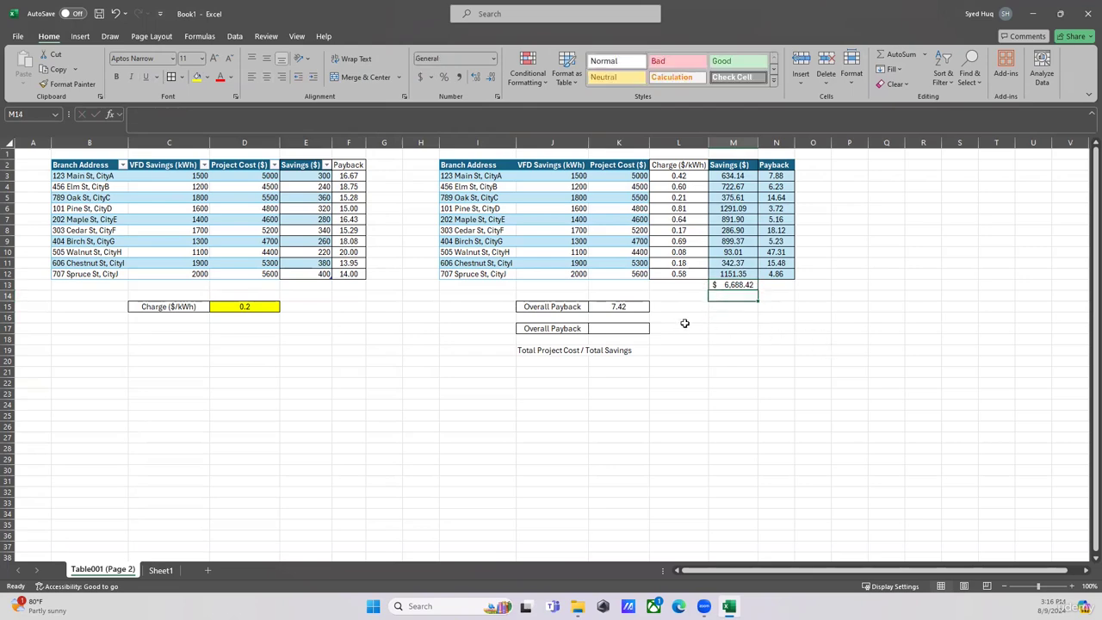
type("=su")
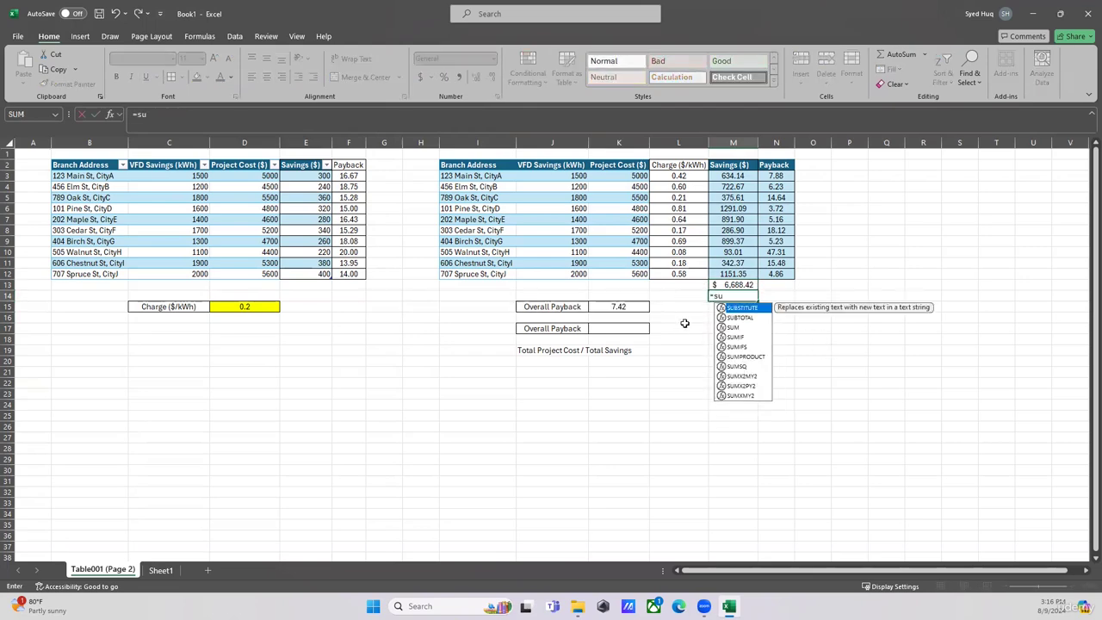
type("mprodc")
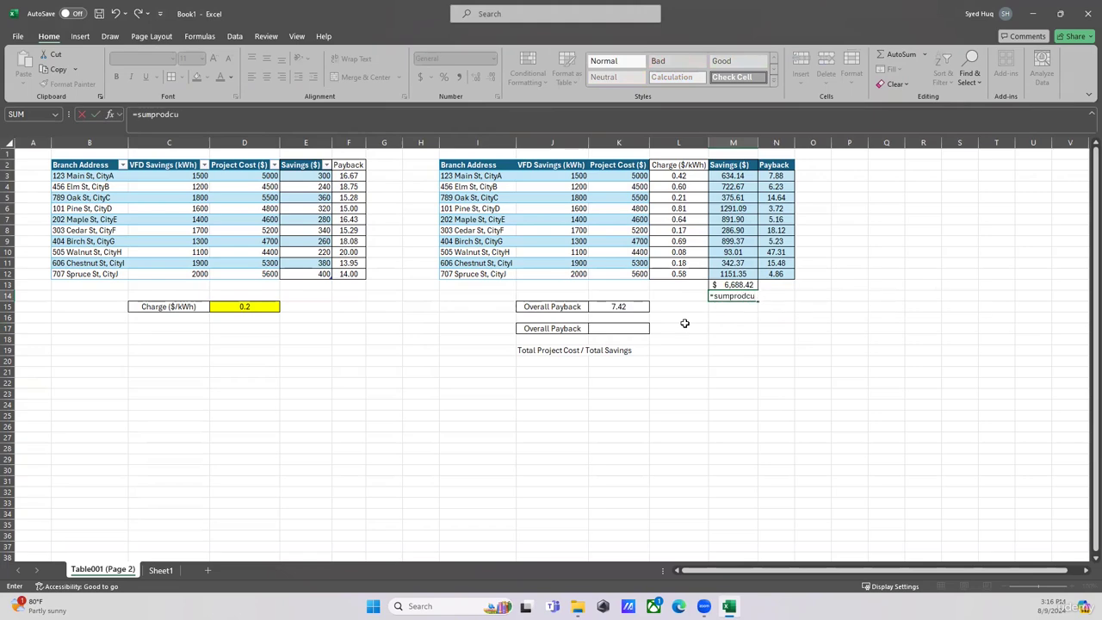
type("u")
key("BackSpace")
key("BackSpace")
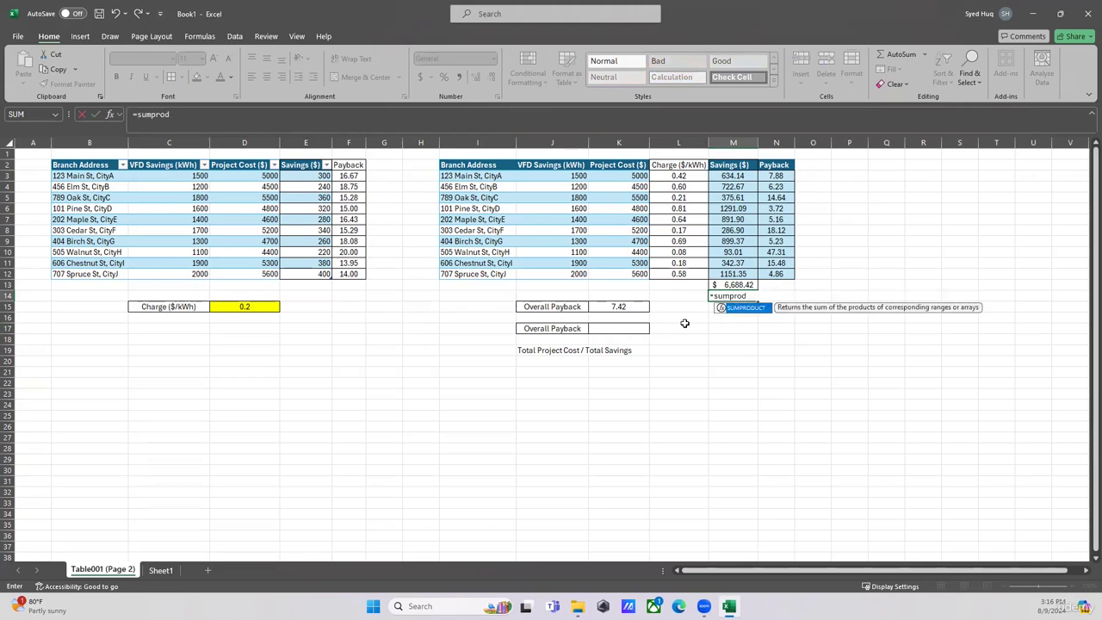
double_click(745, 307)
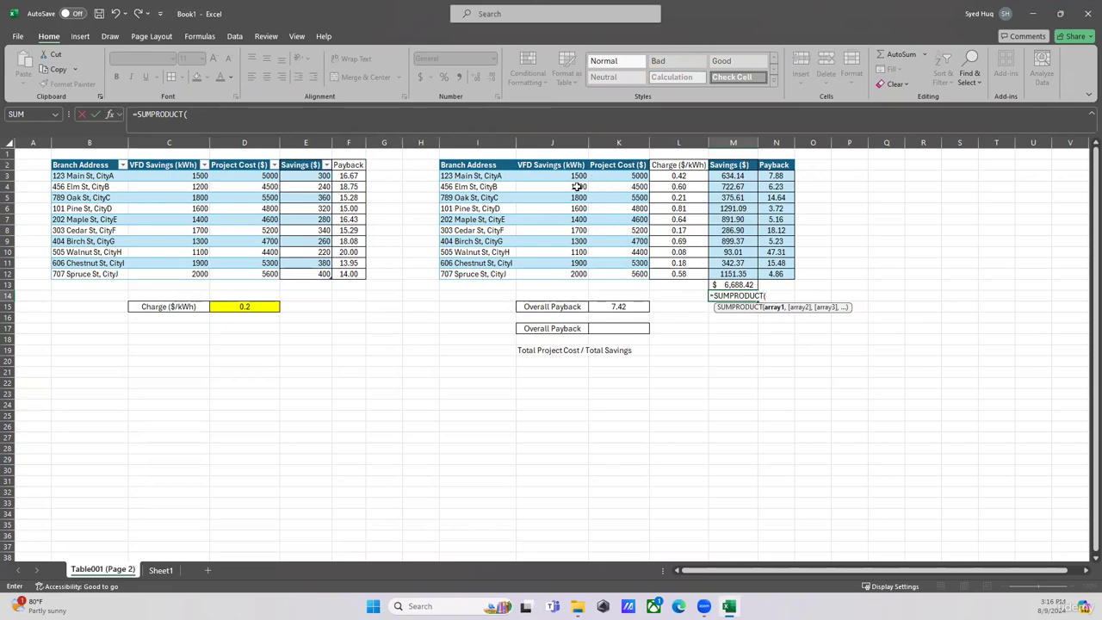
left_click_drag(572, 175, 574, 274)
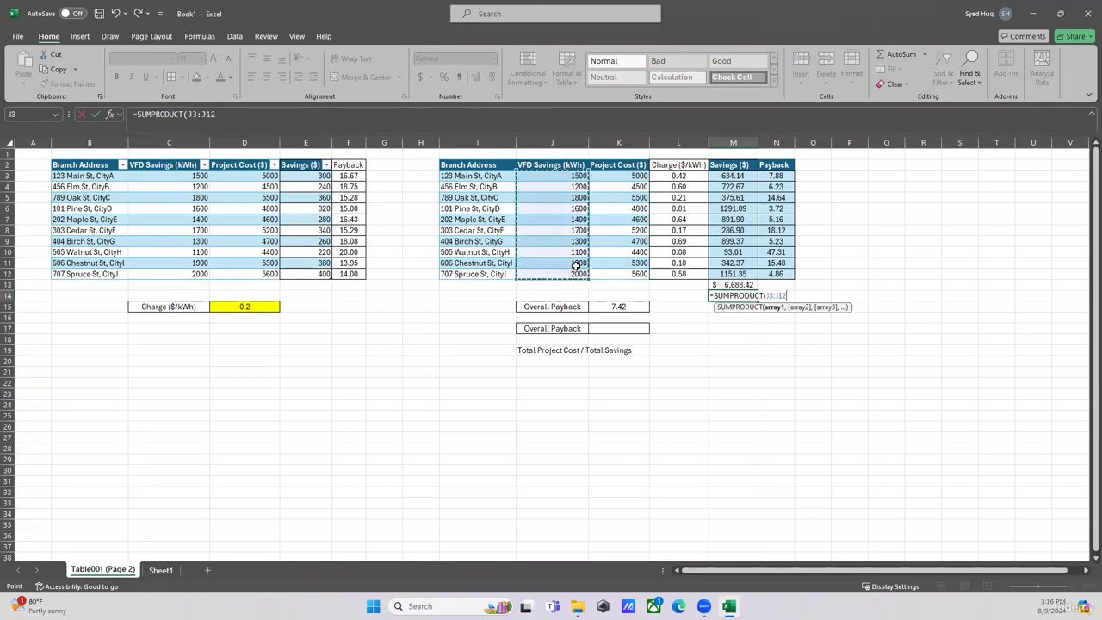
type(",")
left_click_drag(679, 176, 682, 274)
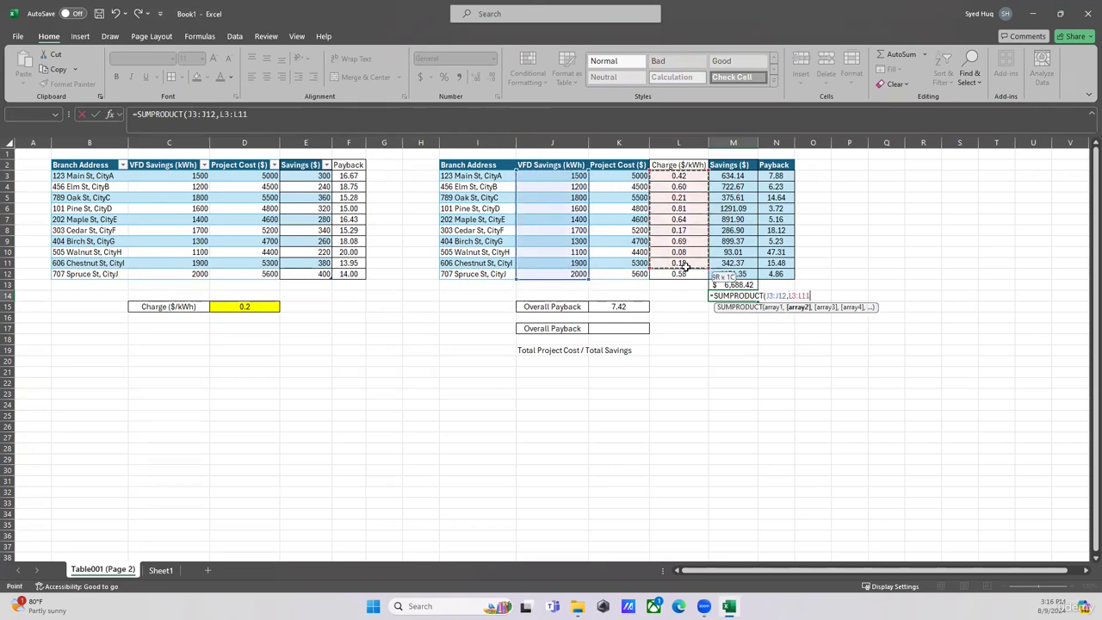
key("Return")
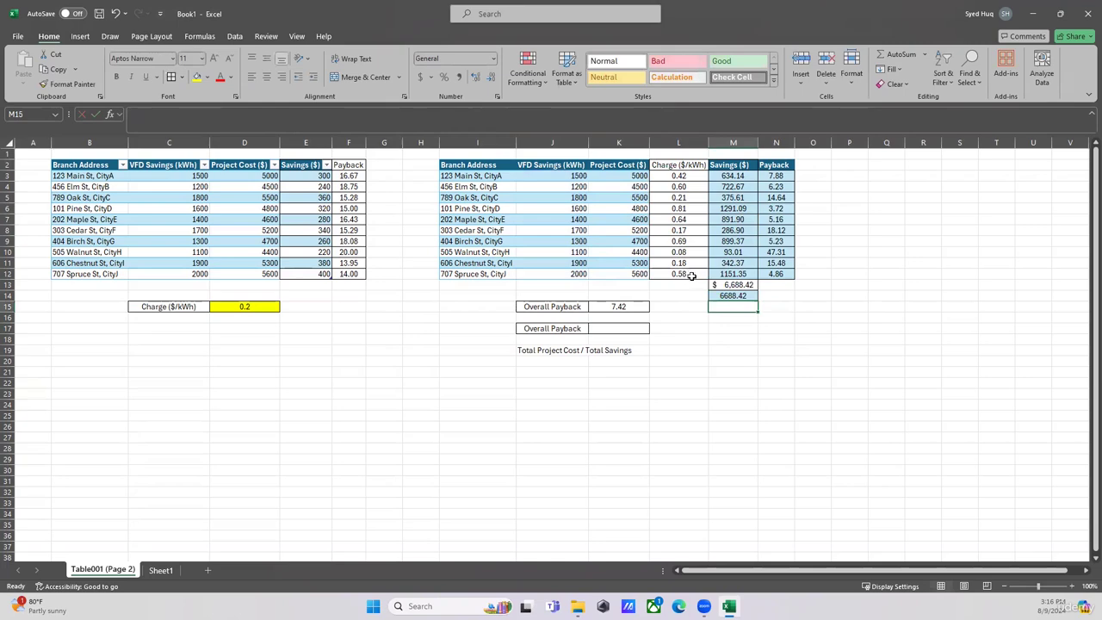
Step: Copy the formatting of the savings total in M13 to the SUMPRODUCT total in M14 with Format Painter
left_click(733, 285)
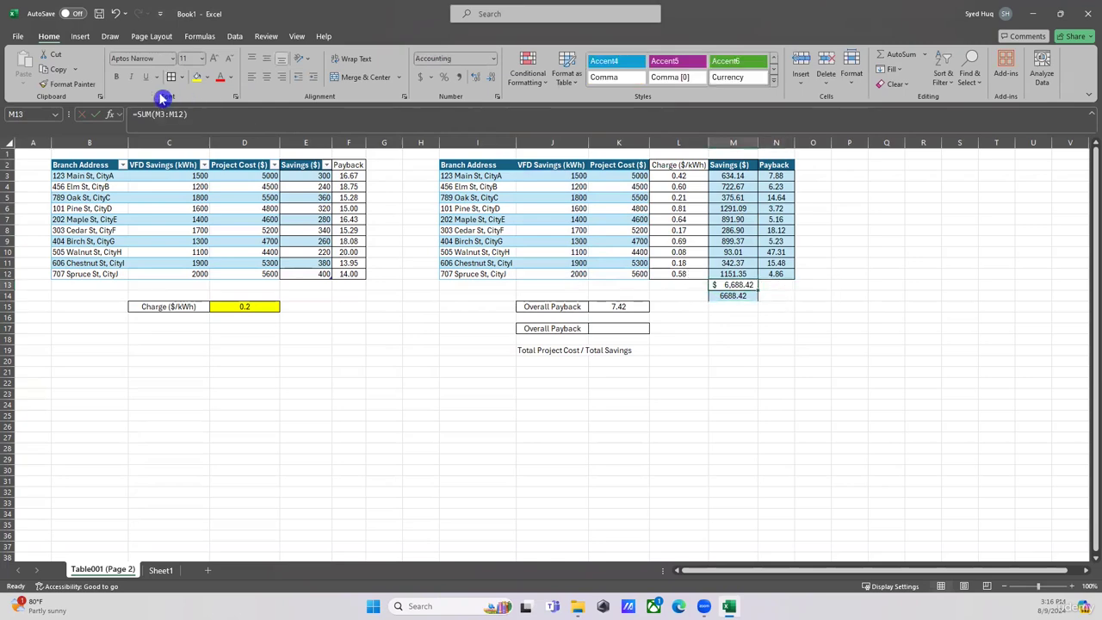
left_click(96, 89)
left_click(731, 296)
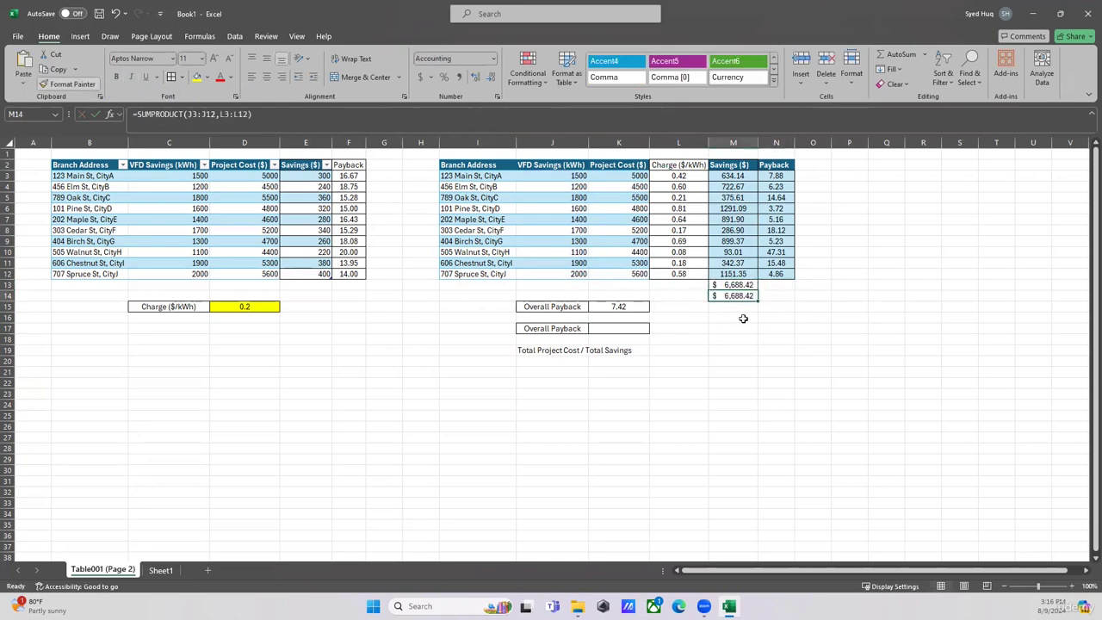
left_click(773, 350)
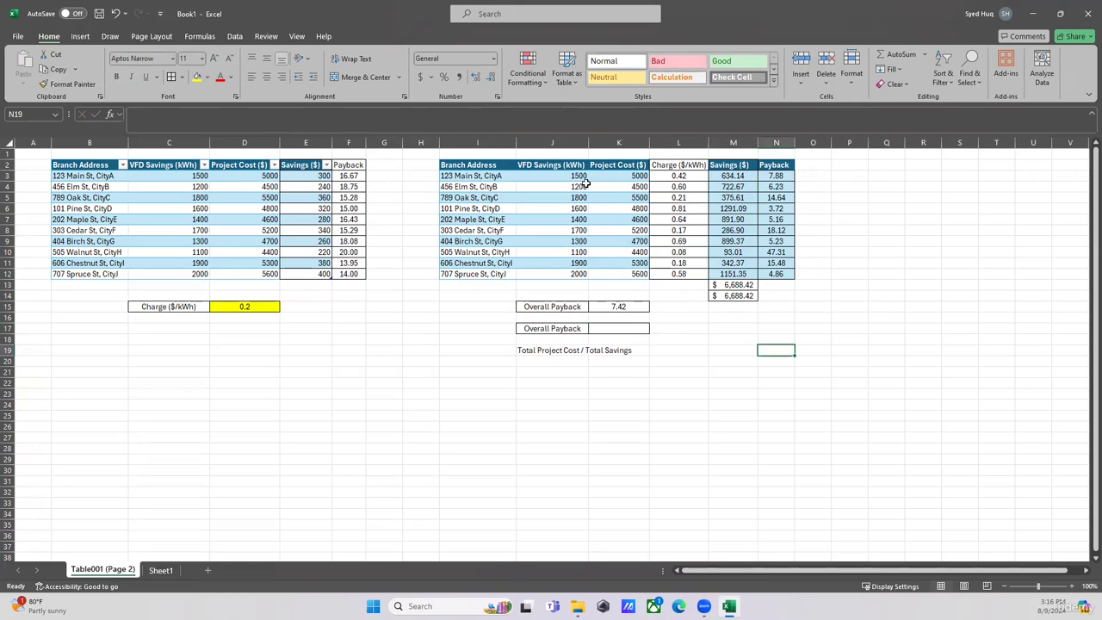
left_click(736, 296)
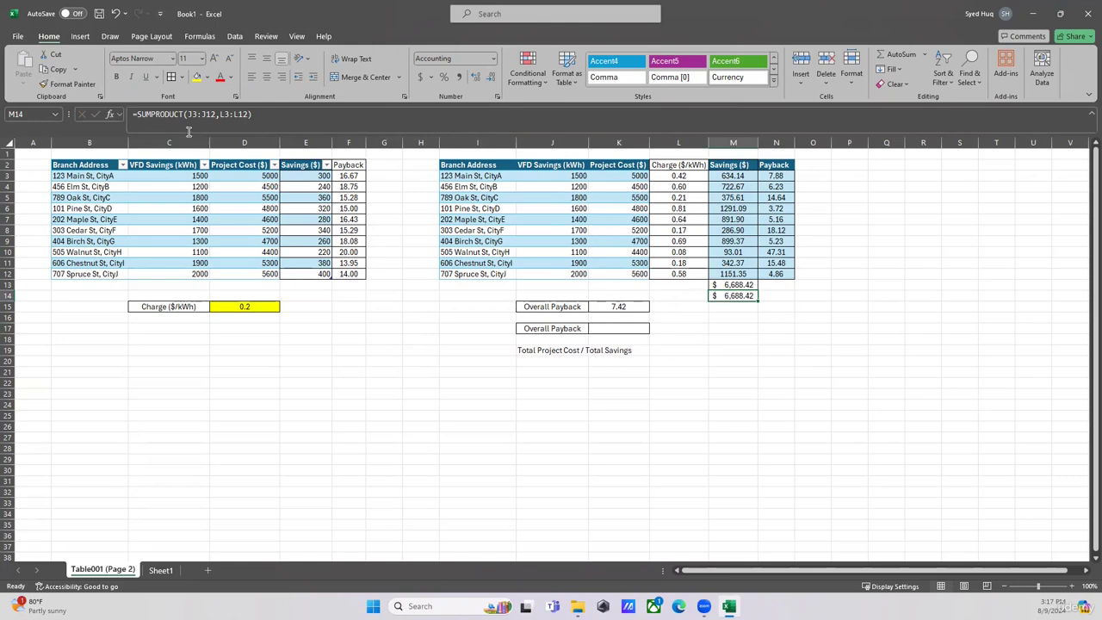
Step: Calculate the second overall payback in K17 with =SUM(K3:K12)/SUMPRODUCT(J3:J12,L3:L12), accepting the closing-parenthesis correction
left_click(609, 332)
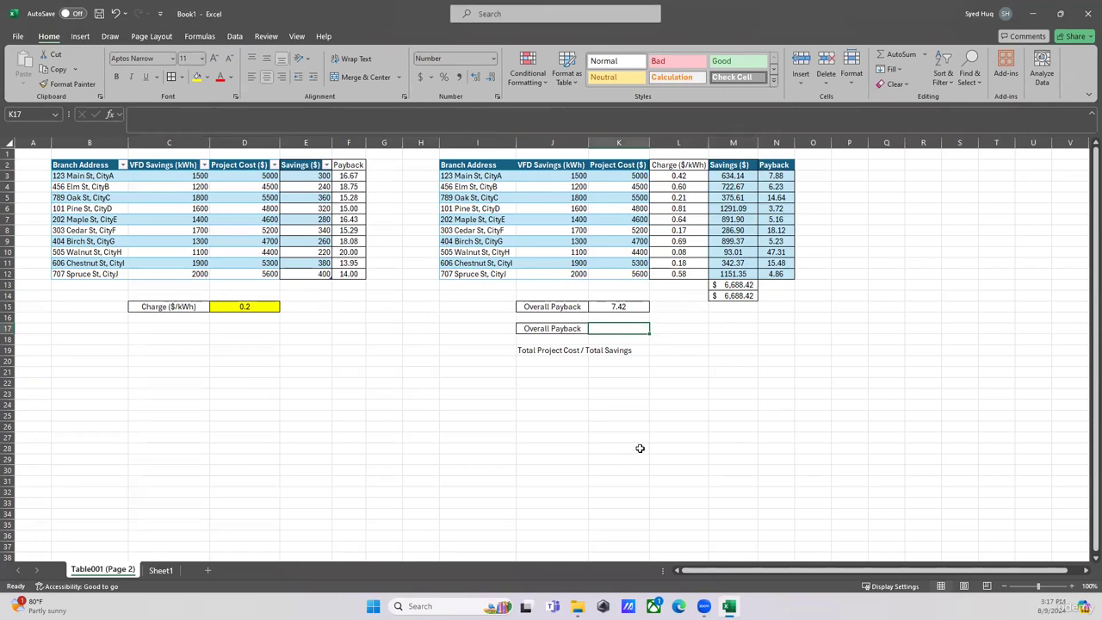
type("=")
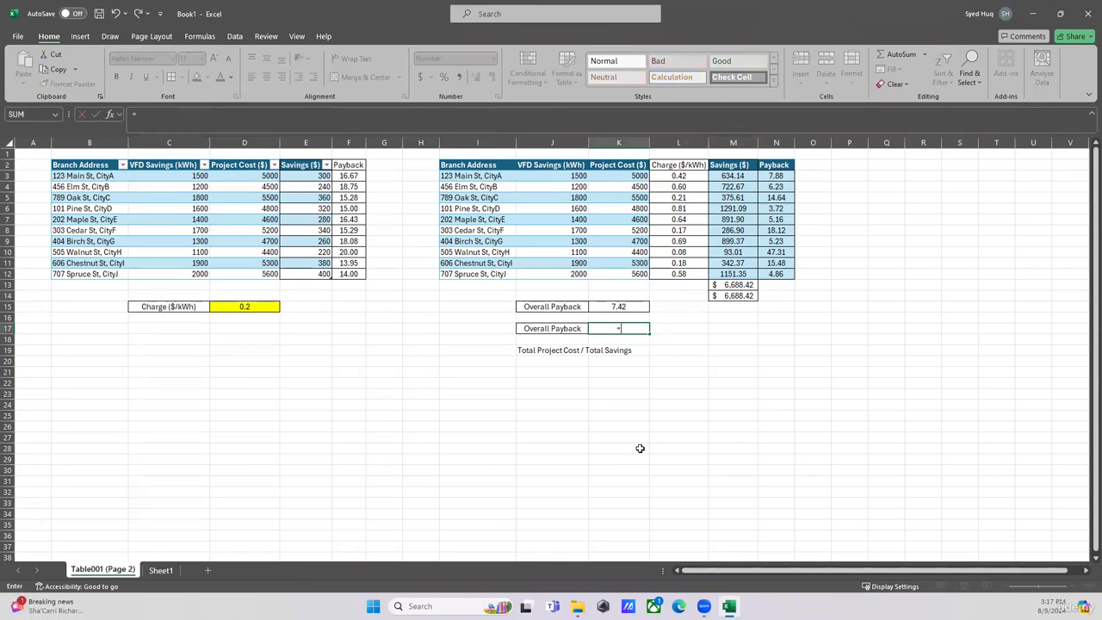
type("sum(")
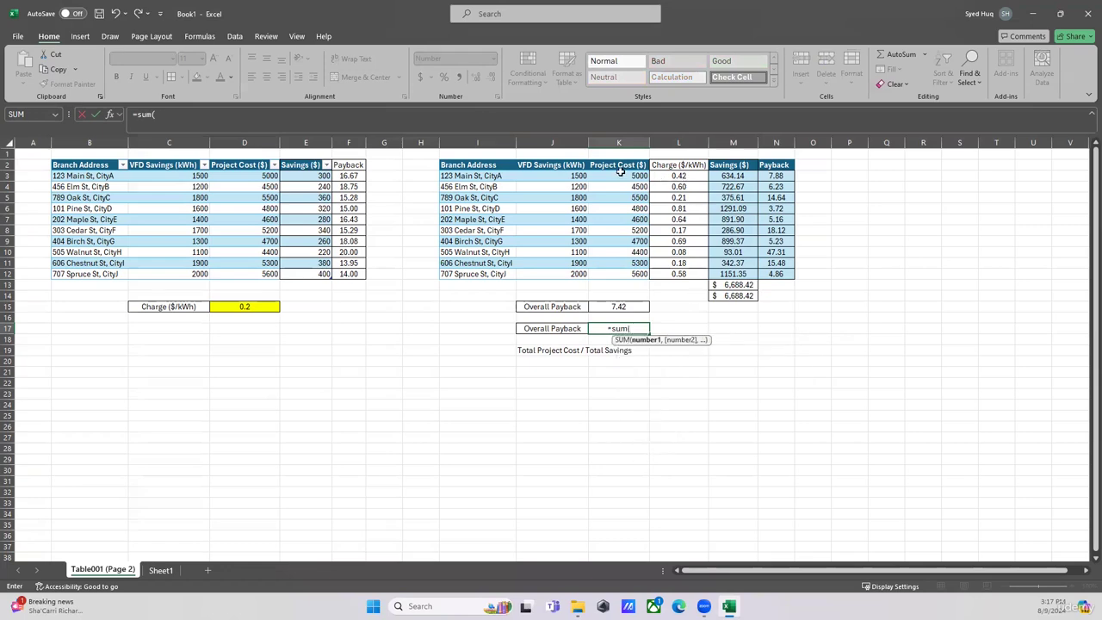
left_click_drag(620, 176, 619, 274)
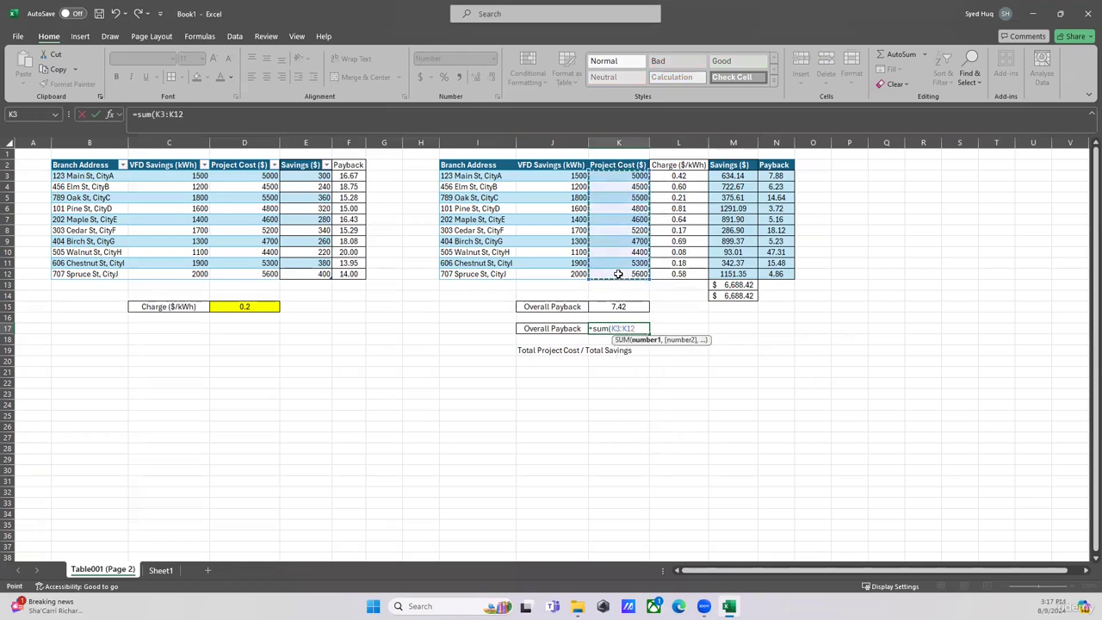
type(")/sumpr")
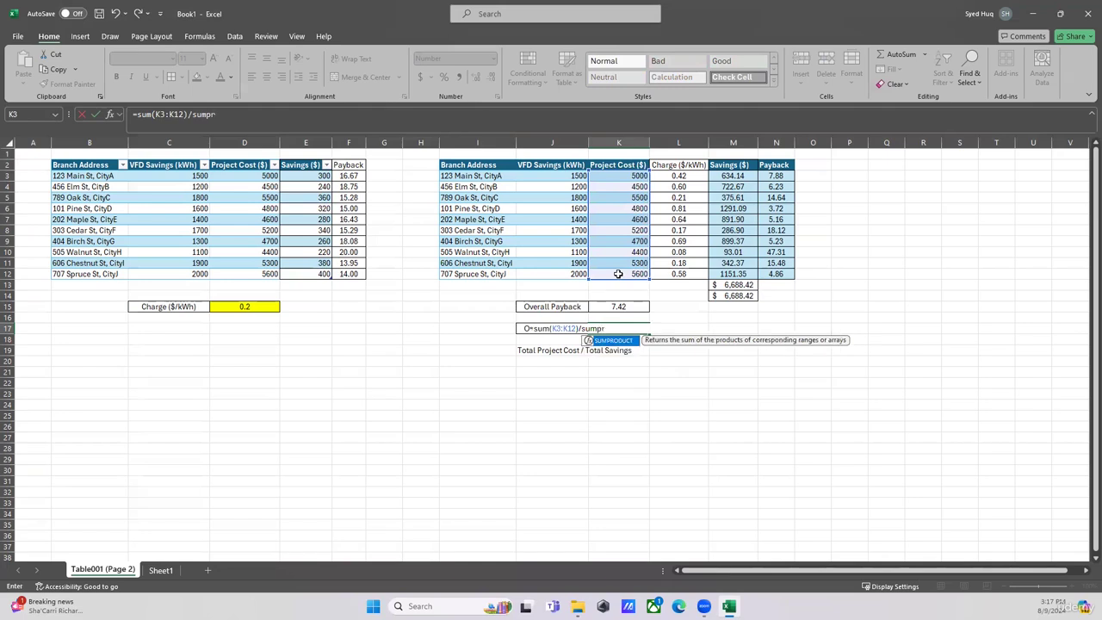
type("oduct(")
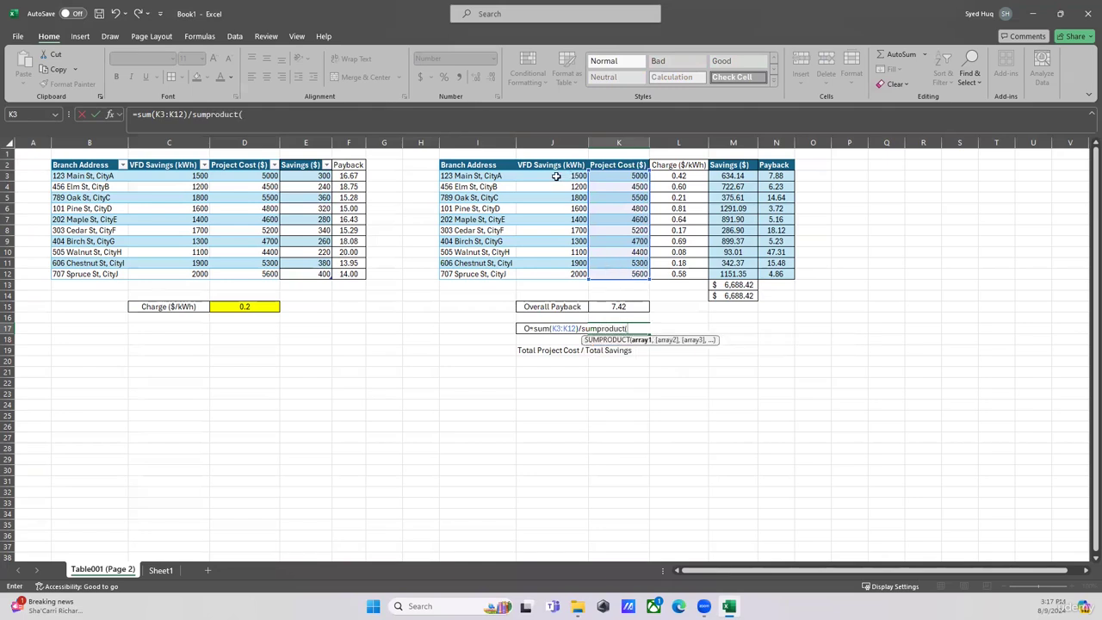
left_click_drag(557, 175, 556, 270)
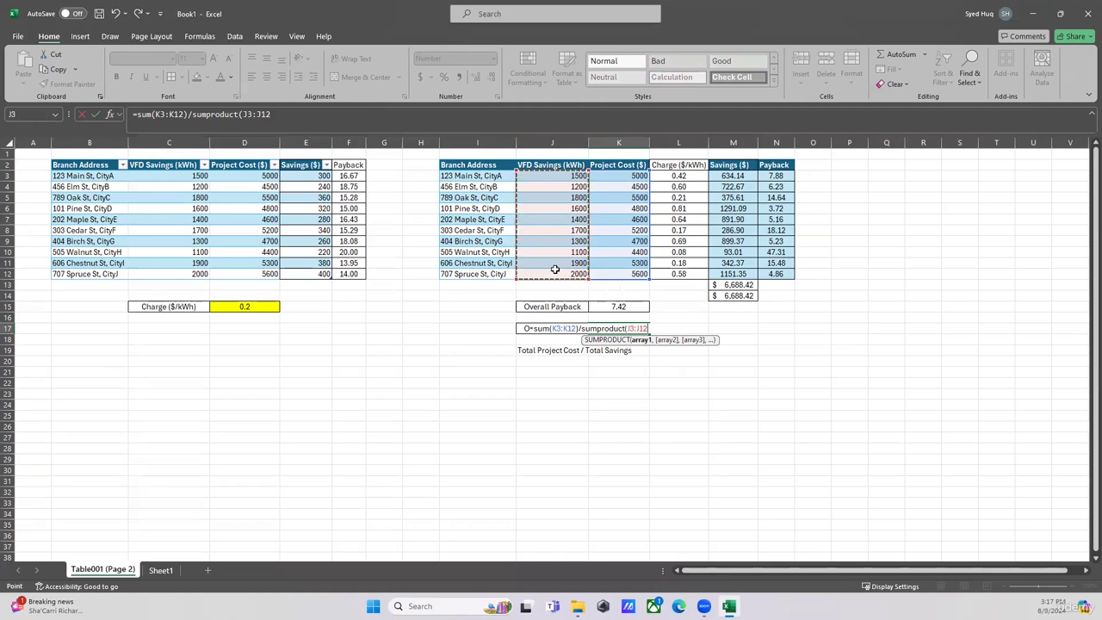
type(",")
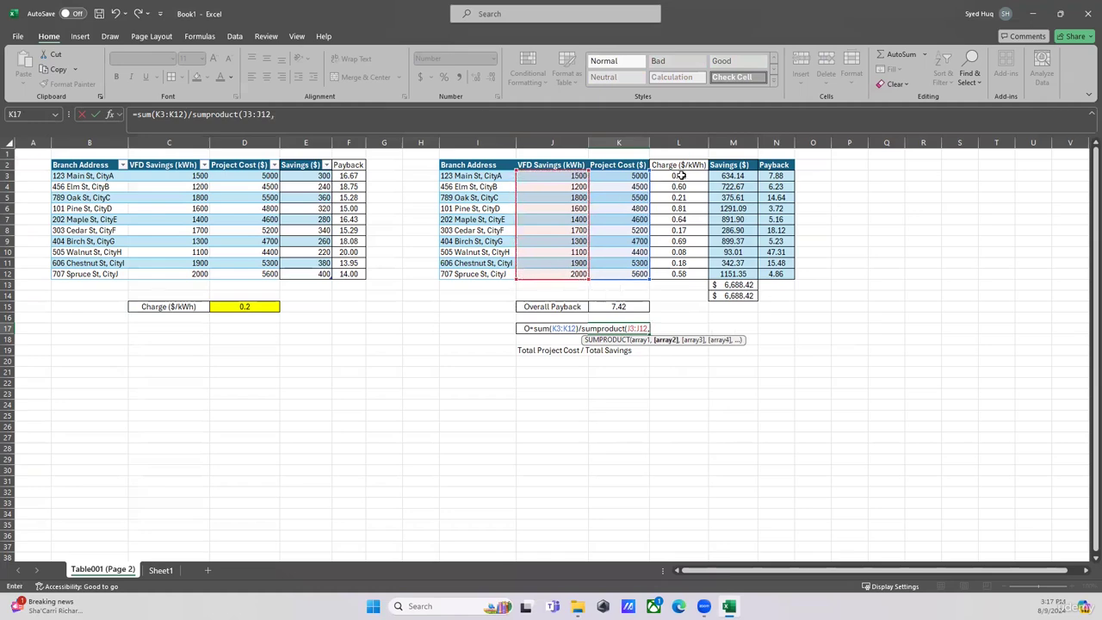
left_click_drag(680, 176, 680, 272)
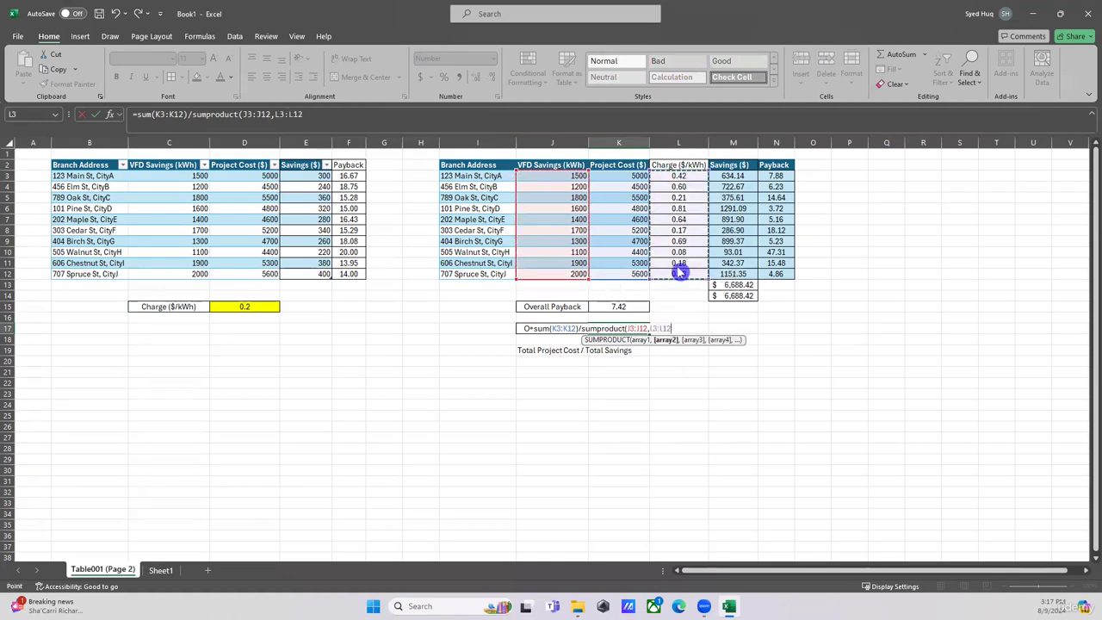
key("Return")
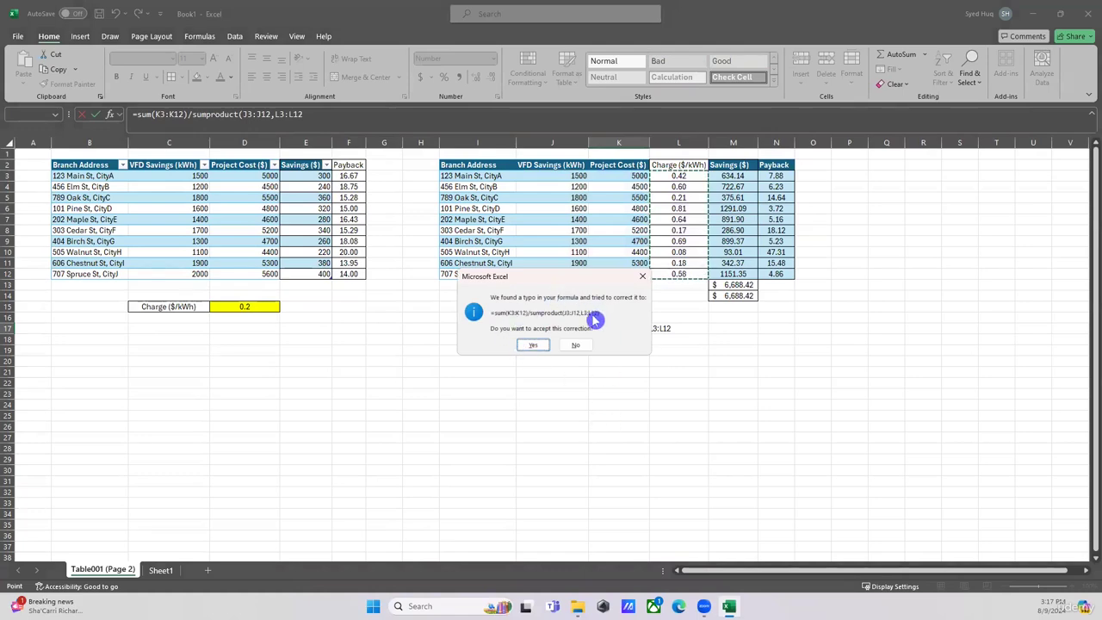
left_click(531, 346)
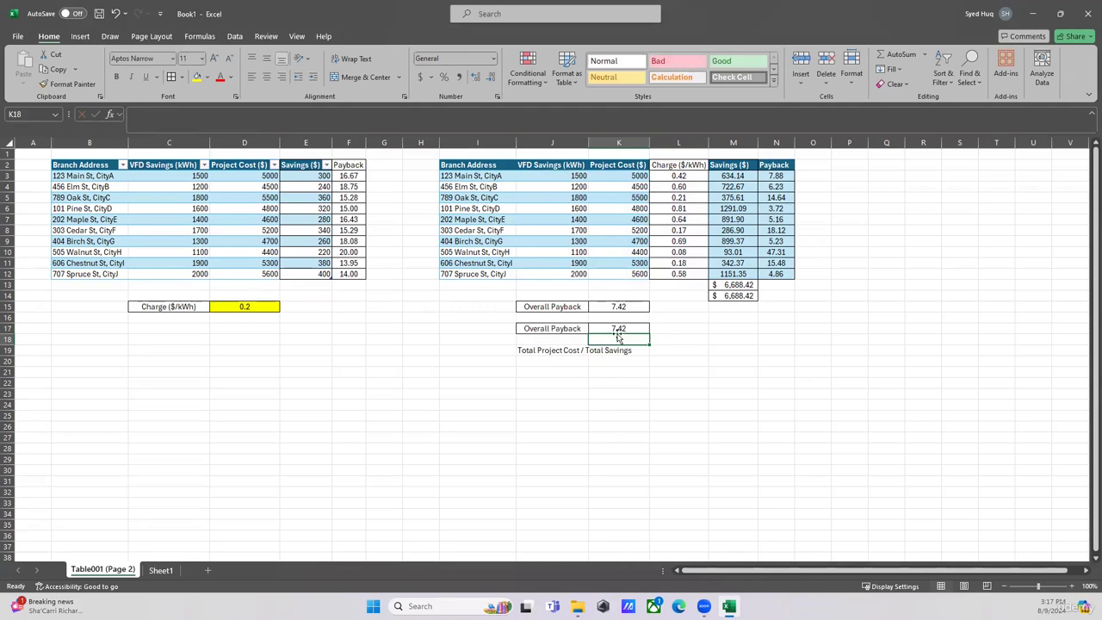
left_click(618, 330)
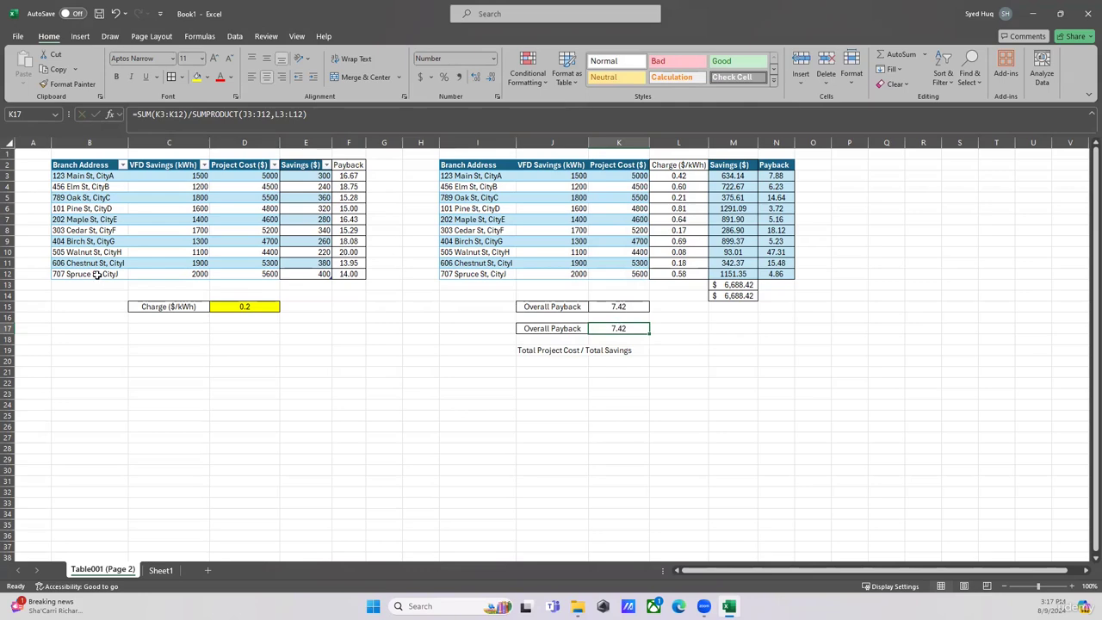
Step: Examine the Payback formulas of both tables, along with the first table's single charge and the second table's per-branch charges
left_click(342, 177)
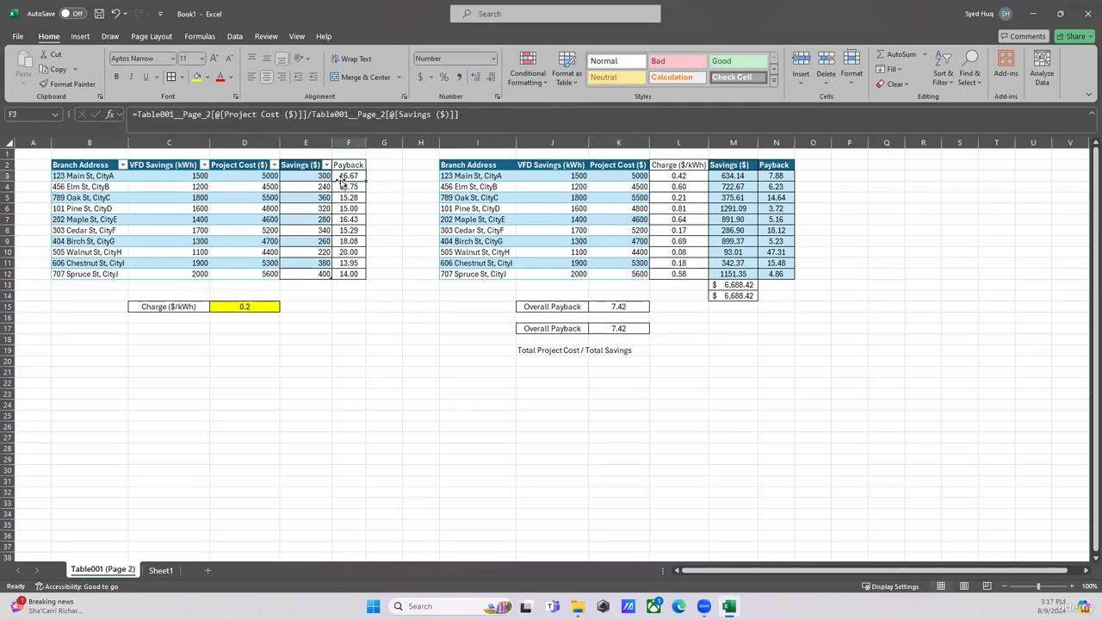
key("Down")
key("Down")
key("Down")
key("Down")
key("Down")
key("Down")
key("Down")
key("Down")
key("Down")
key("Down")
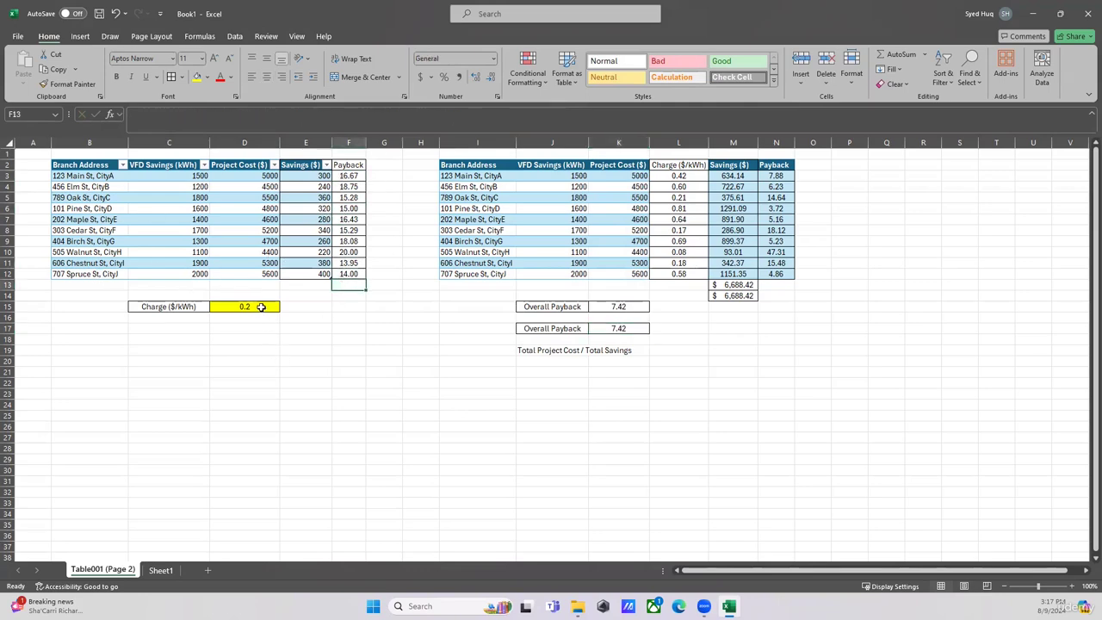
left_click(261, 307)
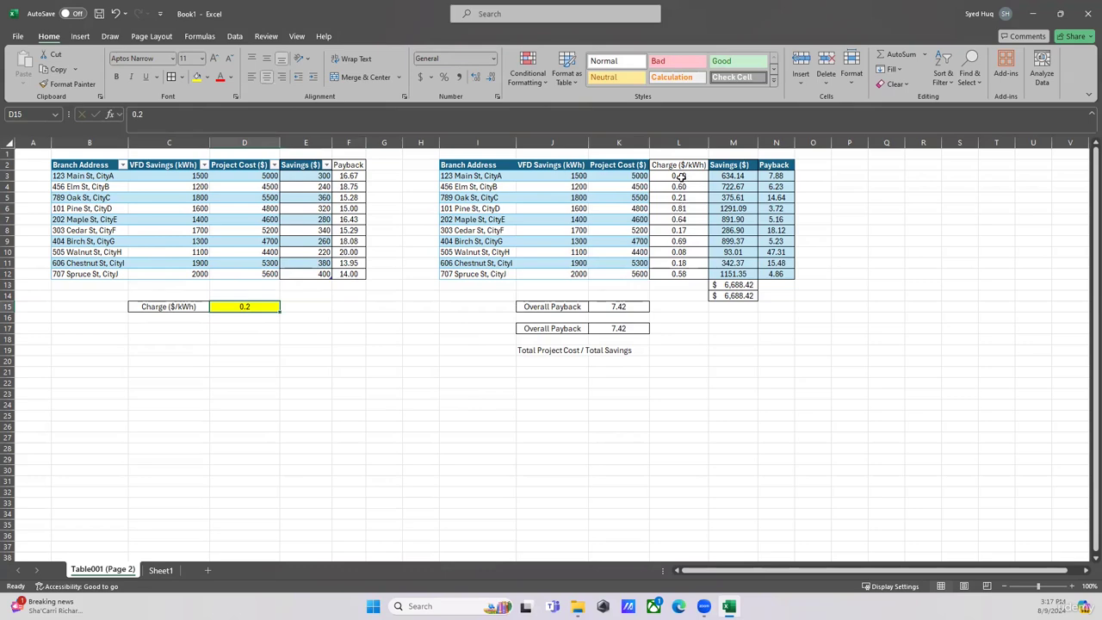
left_click(680, 177)
left_click(681, 186)
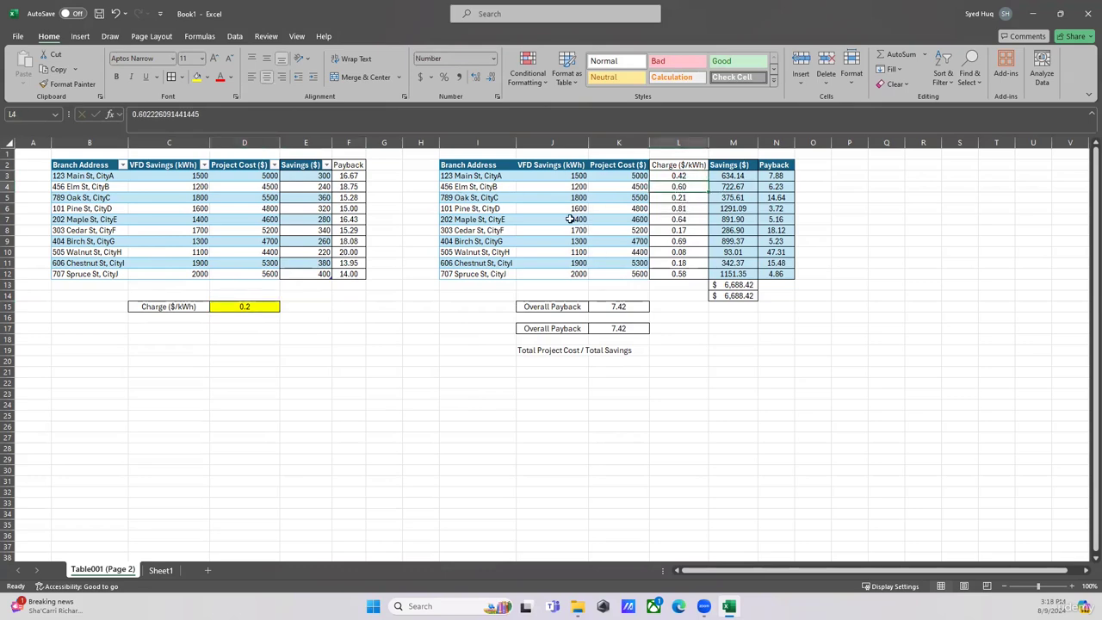
left_click(777, 177)
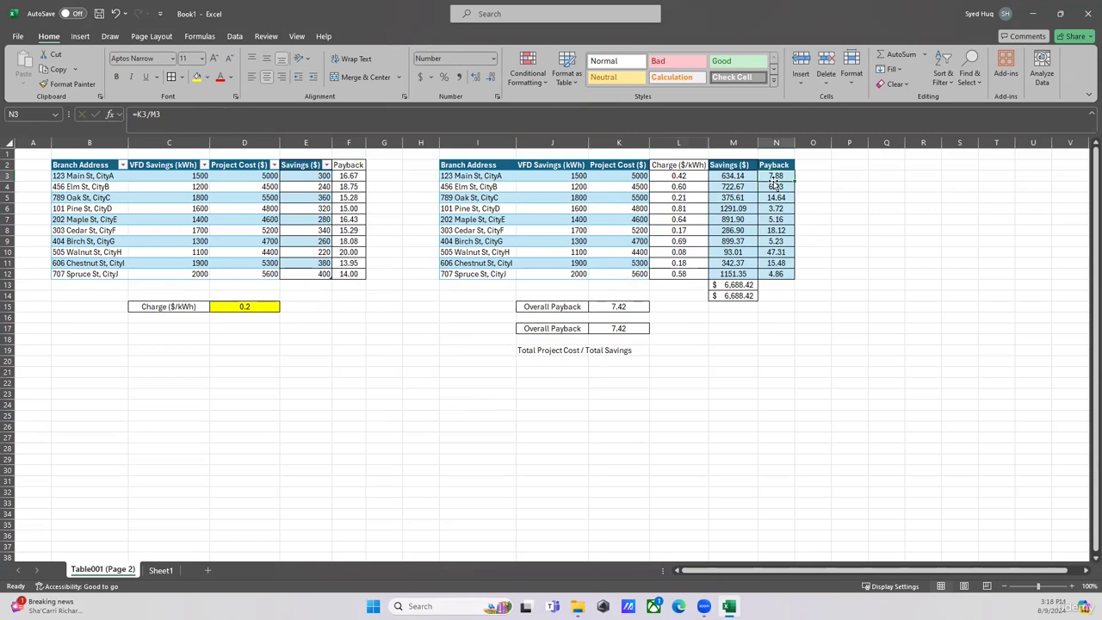
left_click(354, 175)
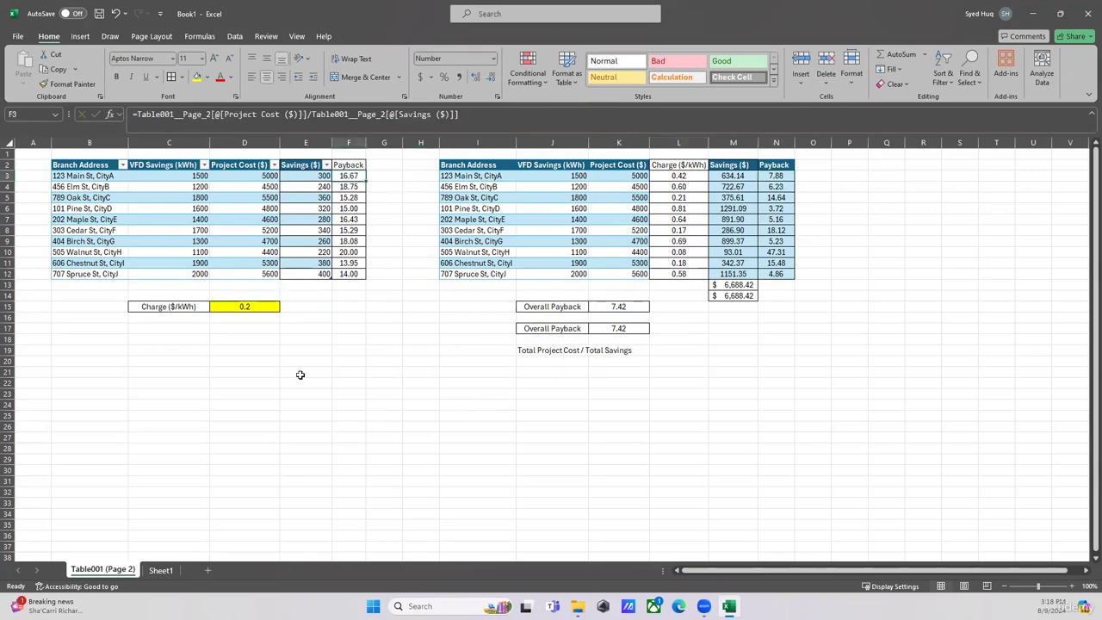
Step: Compare the two overall payback formulas in K15 and K17
left_click(711, 320)
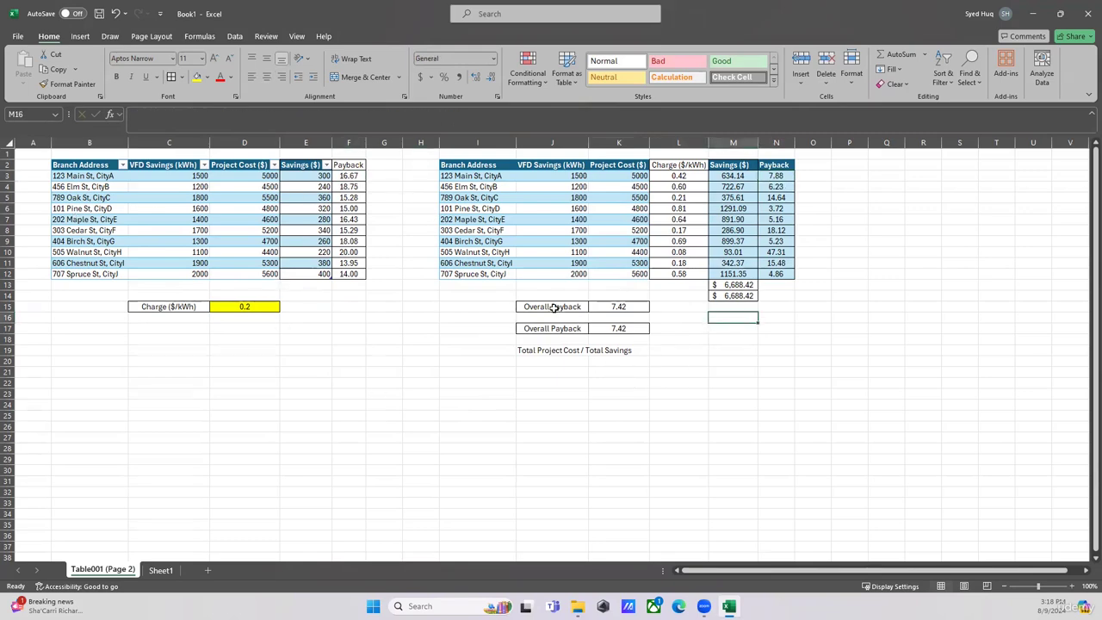
left_click(628, 306)
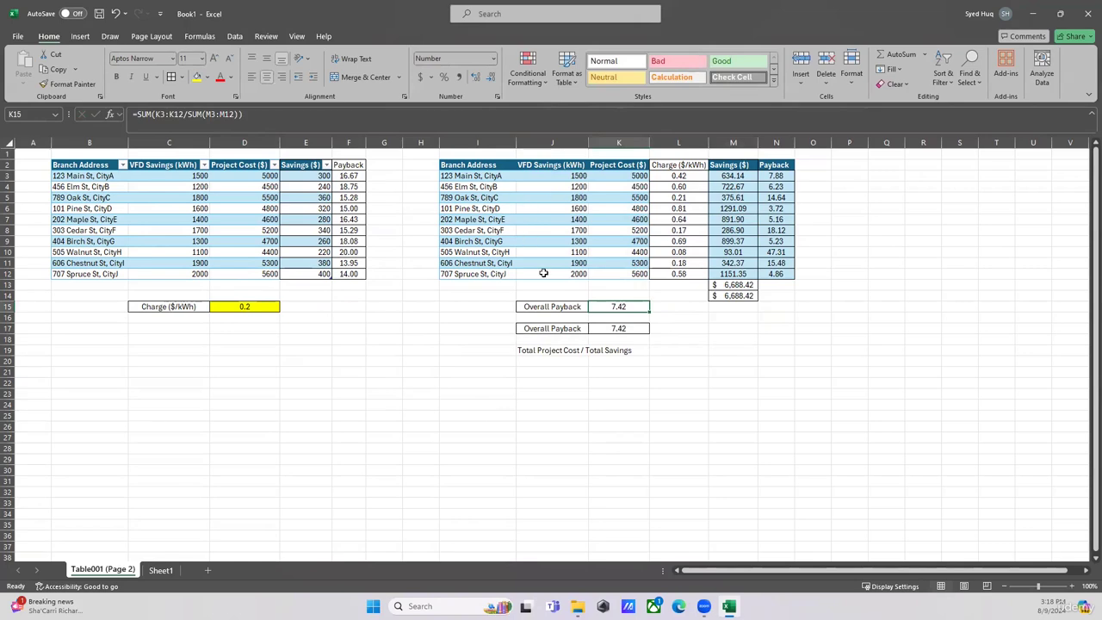
left_click(605, 326)
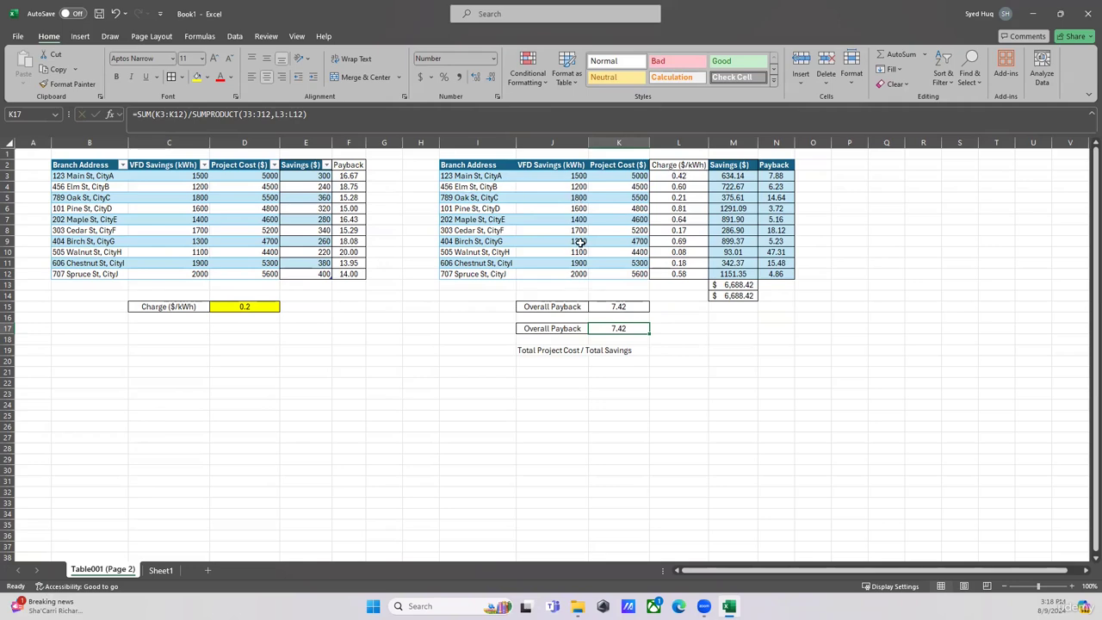
left_click(626, 308)
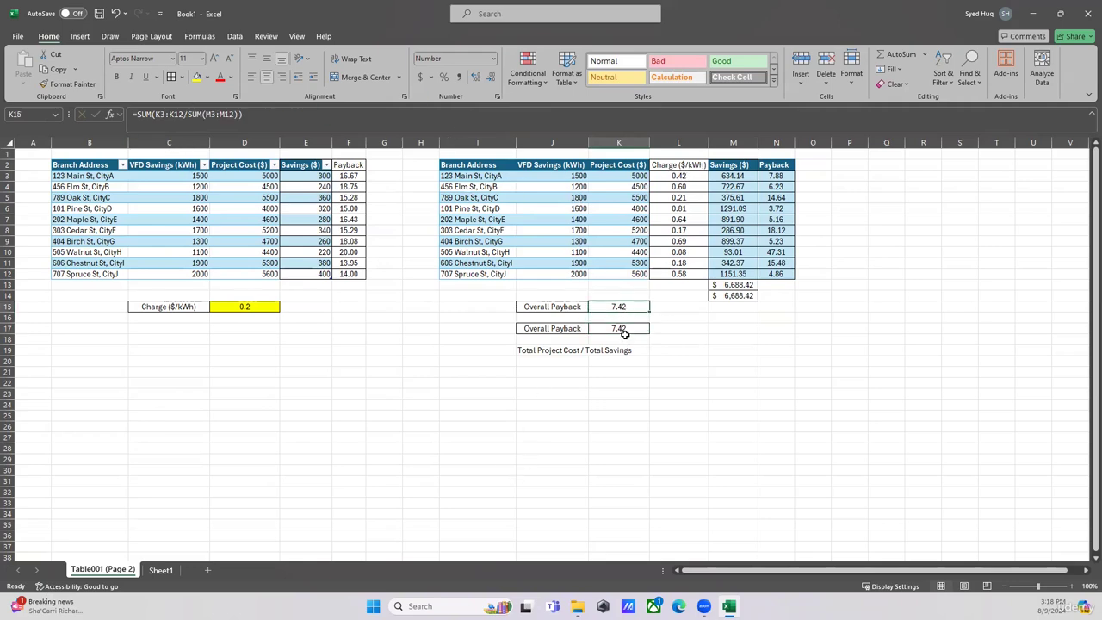